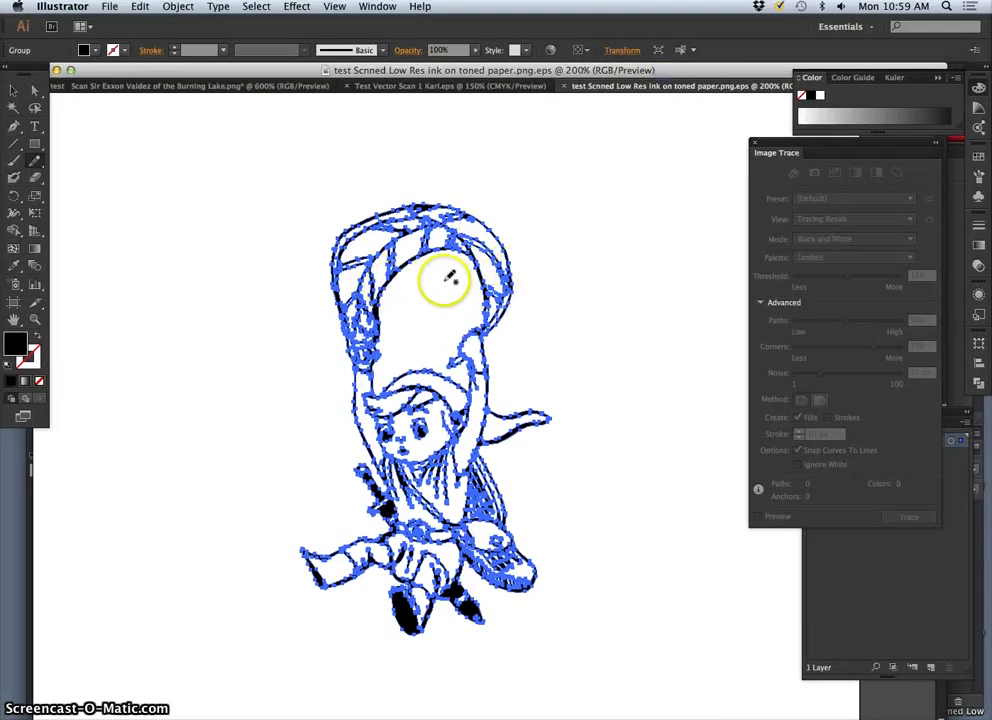
- On the desktop, line up both traced eps files beside the scanned ink png
key("F11")
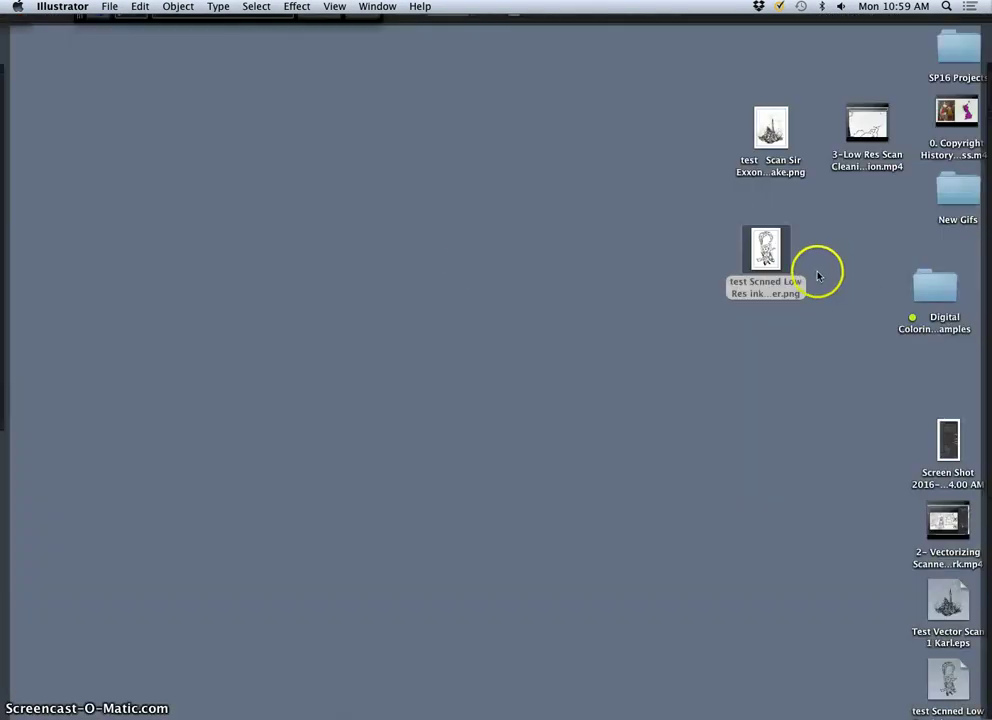
left_click(826, 283)
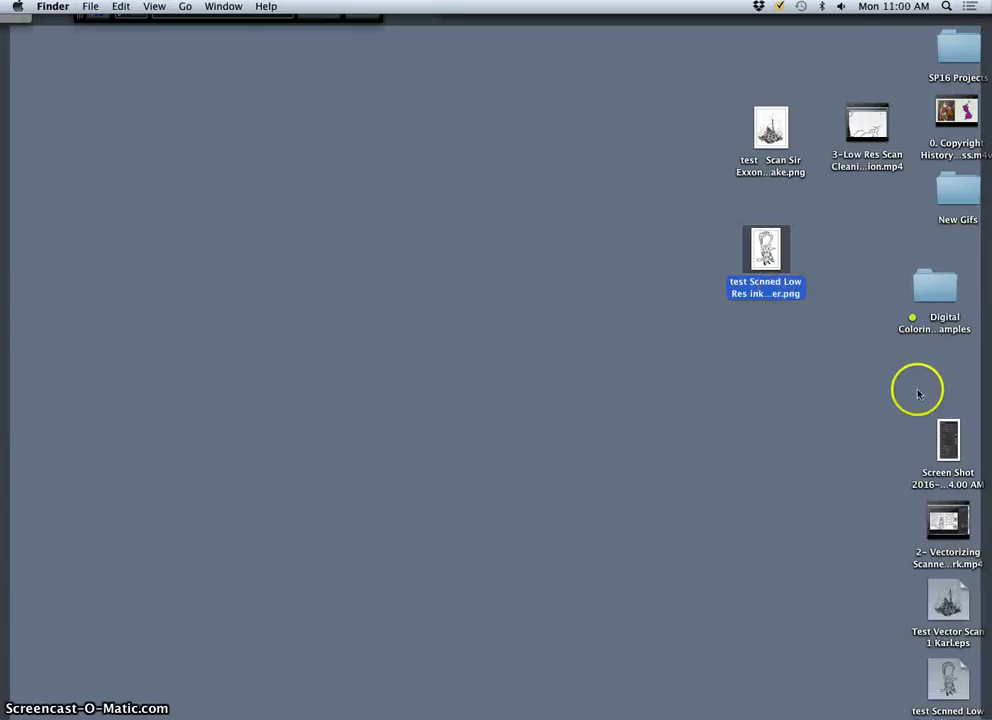
left_click_drag(955, 690, 866, 239)
left_click_drag(942, 592, 842, 304)
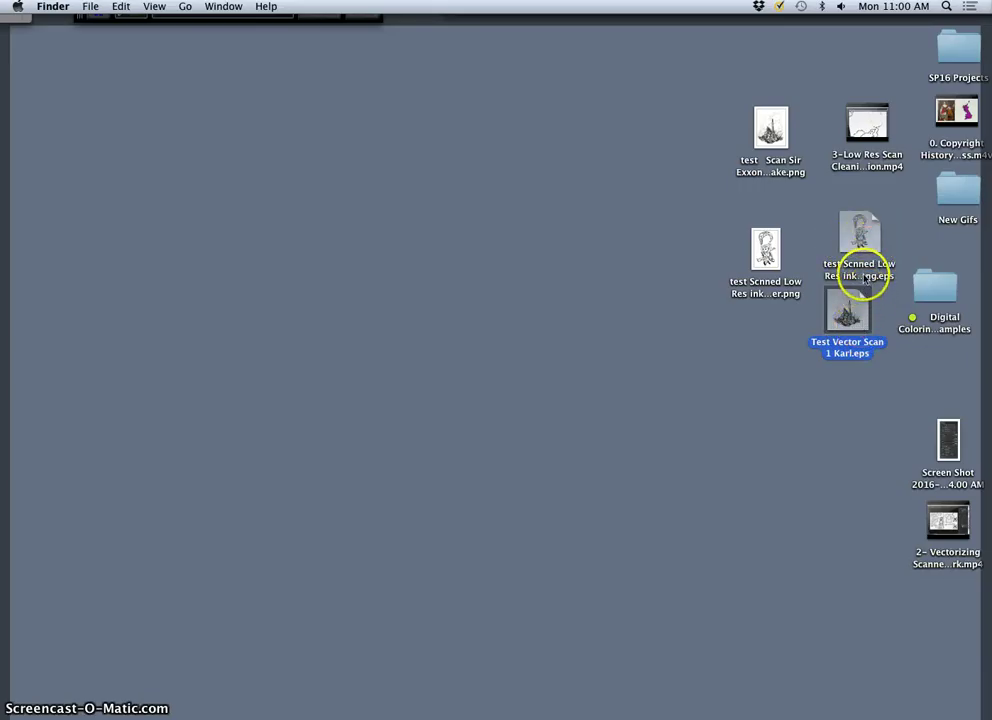
- Rename the traced eps to end in 'toned paper.eps', removing the extra '.png'
left_click(856, 272)
left_click(861, 280)
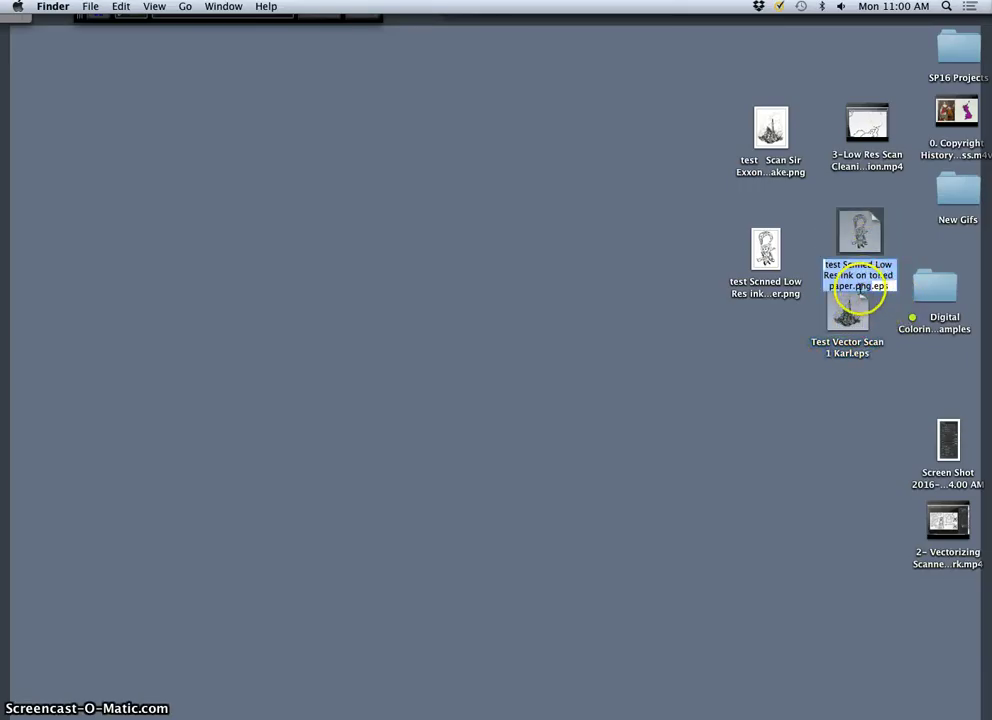
left_click(860, 291)
left_click_drag(870, 287, 850, 287)
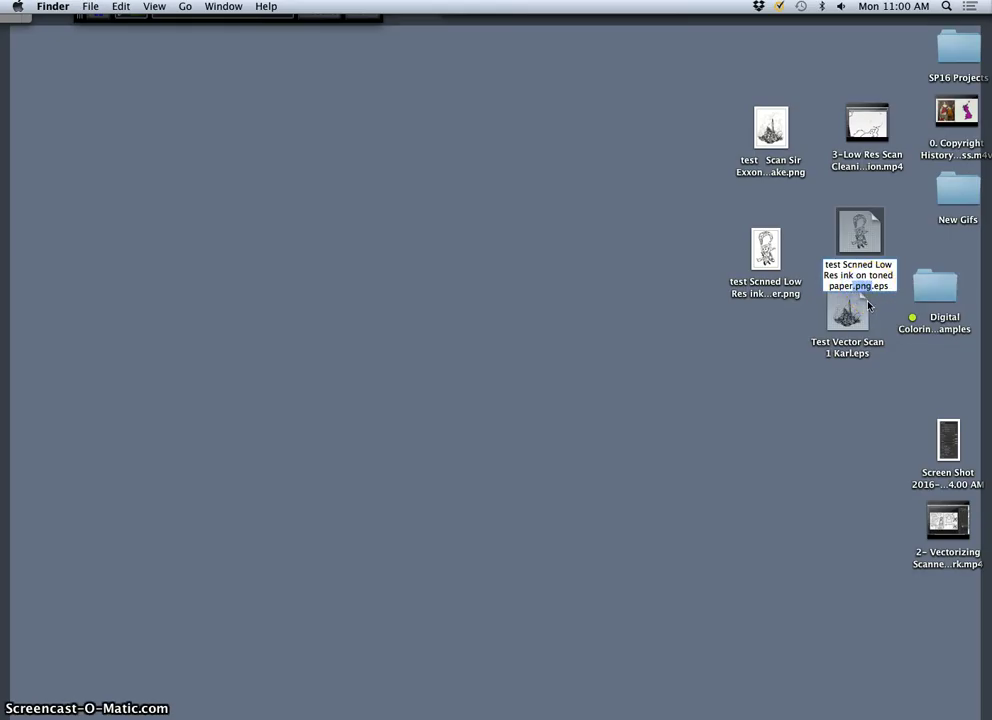
left_click(885, 319)
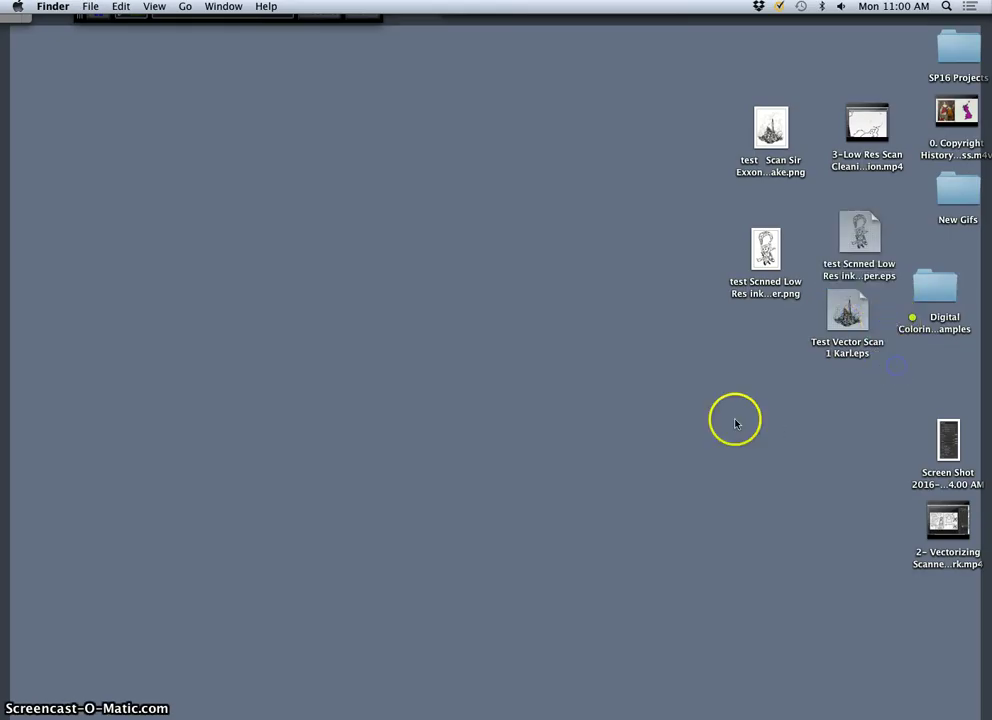
- Close the Knight Samples folder window and start a new Letter-size (612 × 792 pt) document
key("super+Tab")
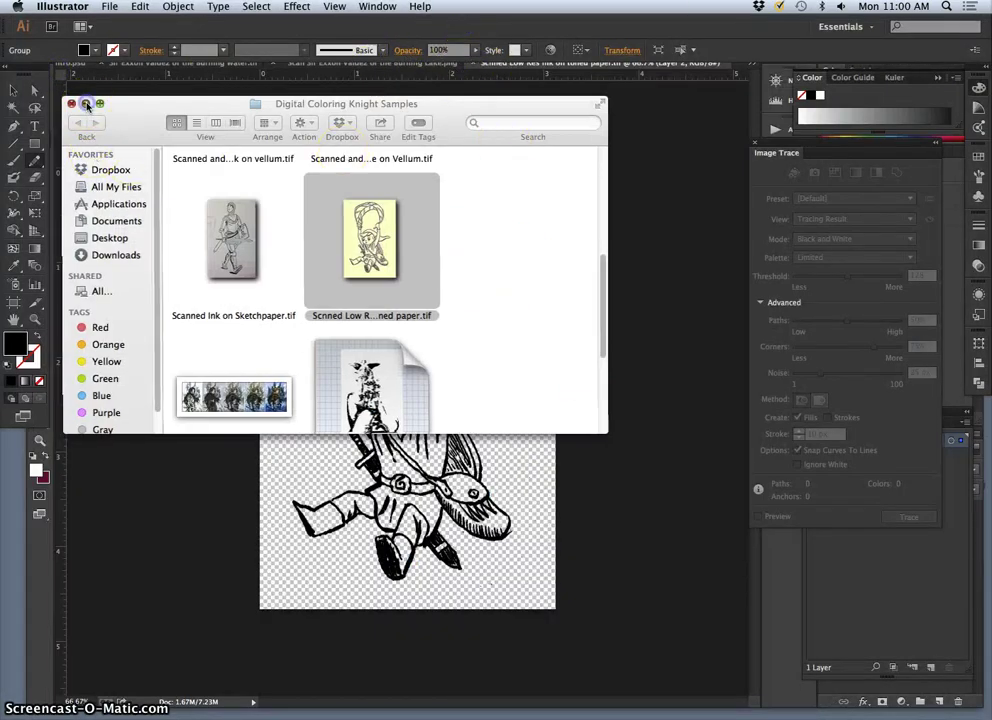
left_click(71, 104)
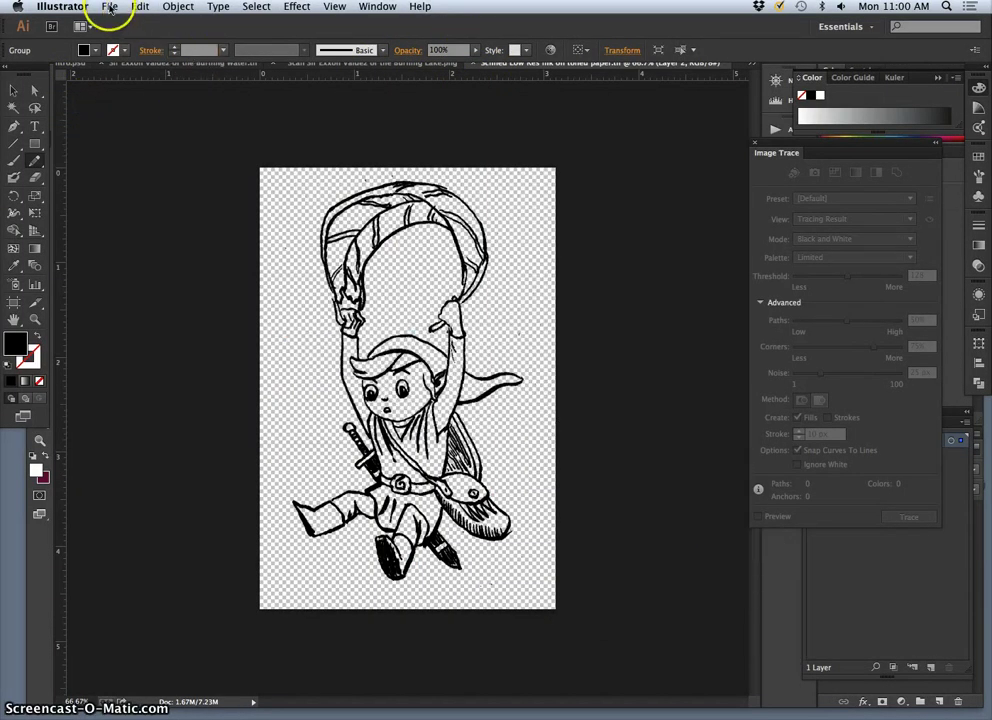
left_click(109, 6)
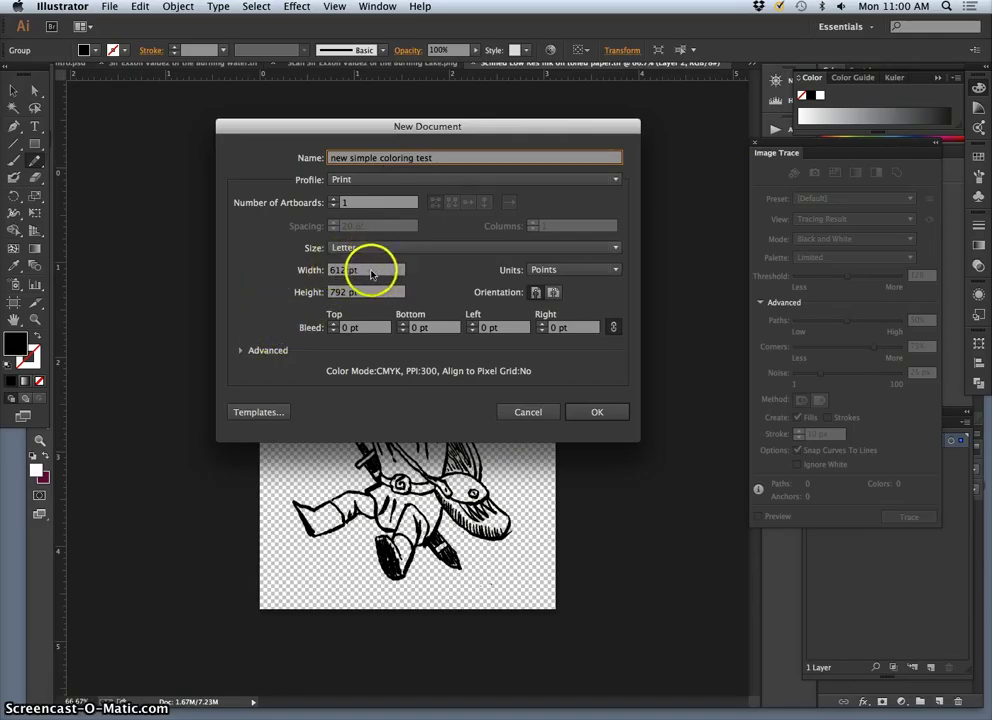
left_click(362, 270)
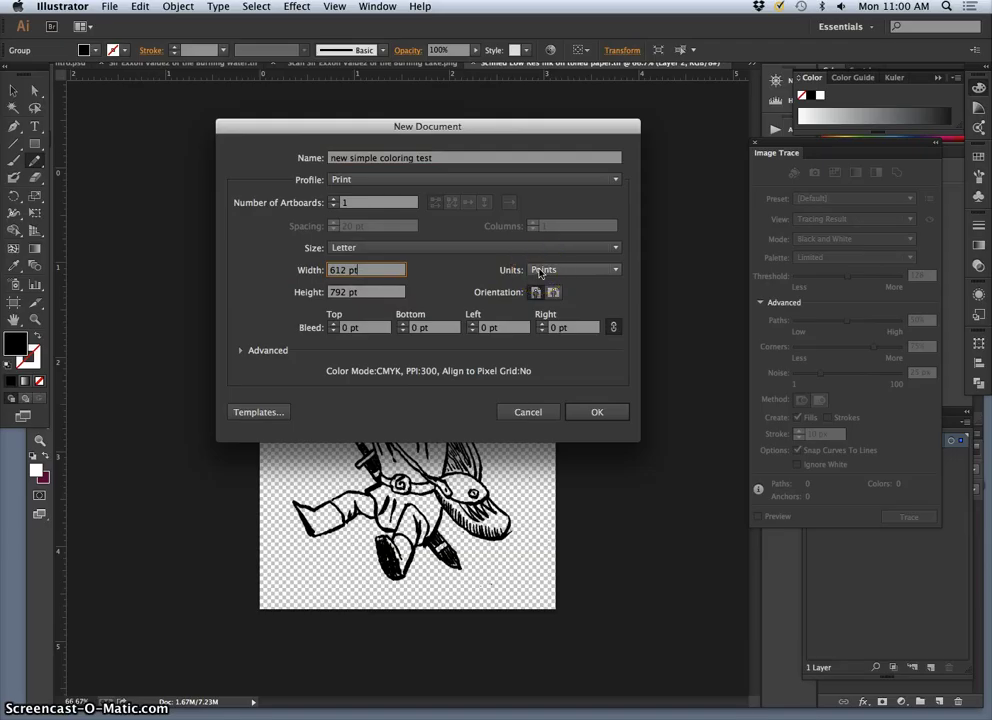
- Cancel the new document, then quit Illustrator, saving the scan as an .ai file on the Desktop
left_click(528, 412)
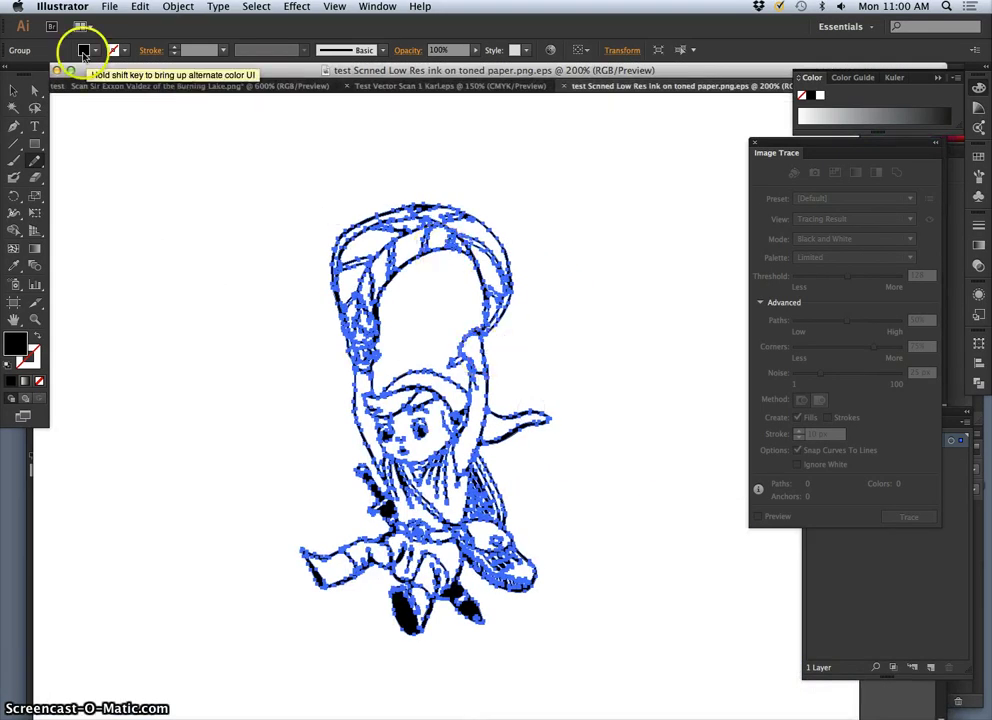
left_click(62, 7)
left_click(82, 161)
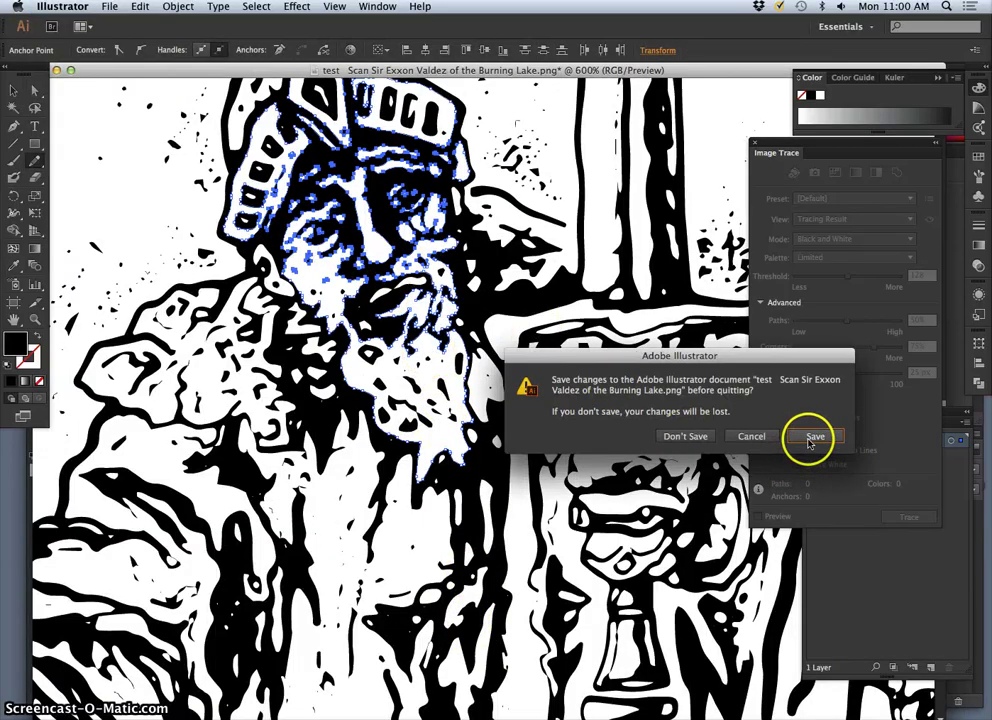
left_click(811, 438)
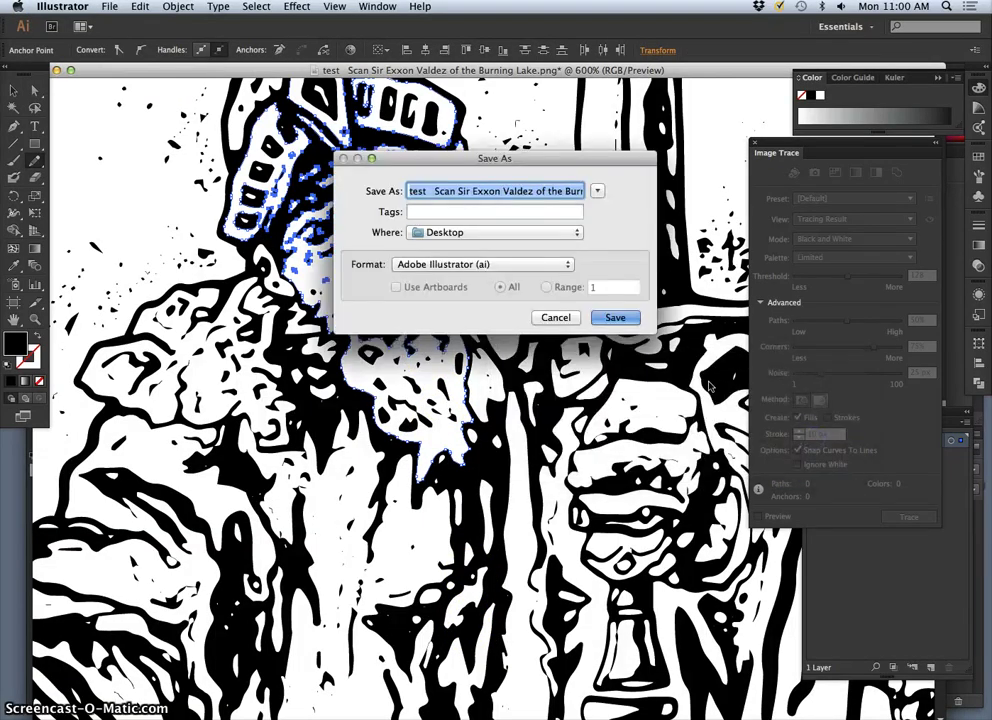
left_click(613, 317)
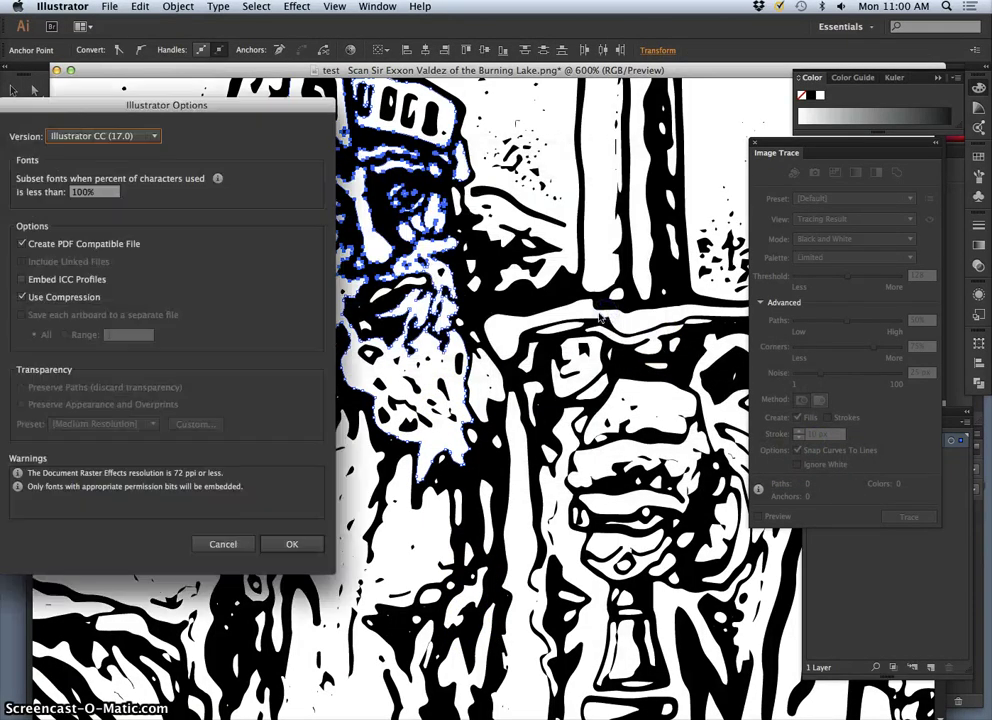
left_click(291, 546)
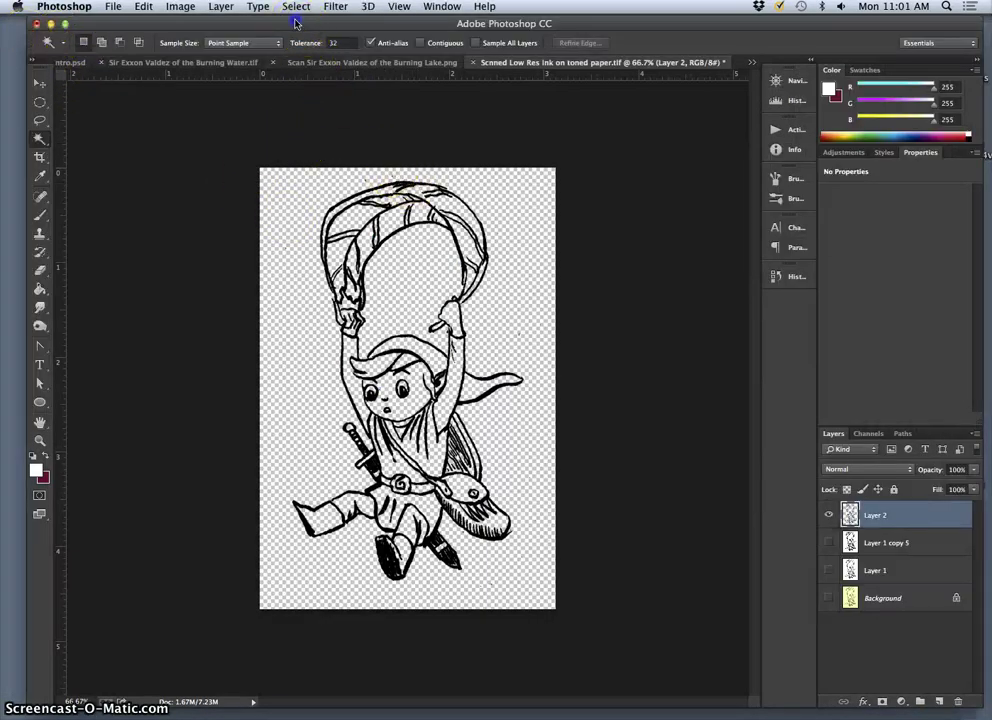
- Close the scanned low-res document without saving its changes
left_click(476, 63)
left_click(445, 263)
left_click(320, 157)
- Create a new 13 × 19 inch document named after the artist
left_click(112, 7)
left_click(152, 20)
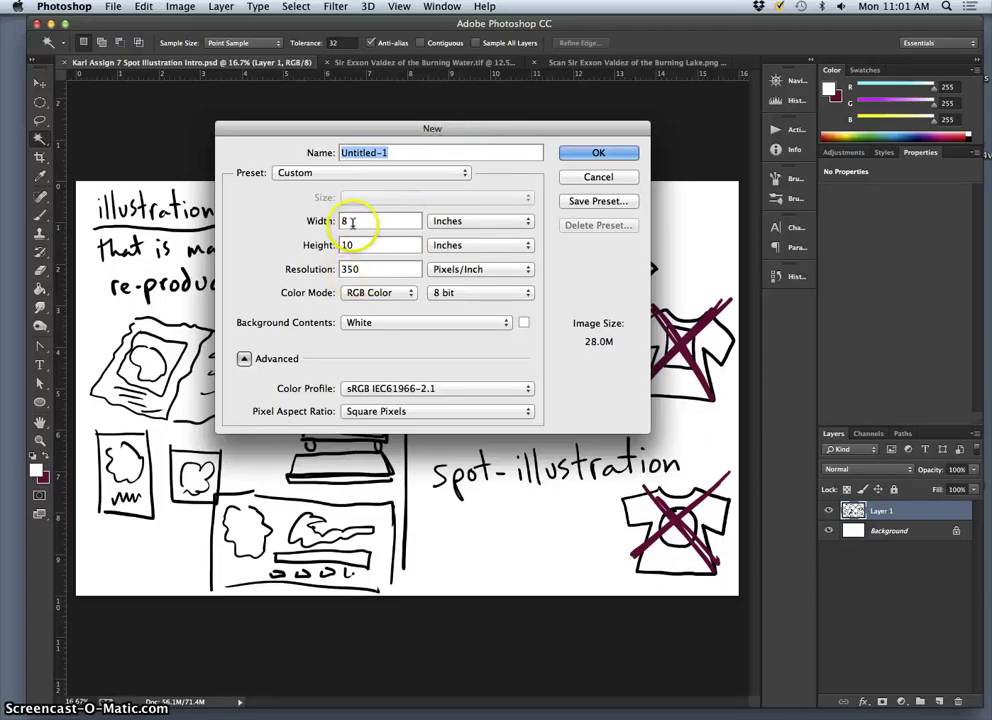
left_click_drag(352, 222, 333, 221)
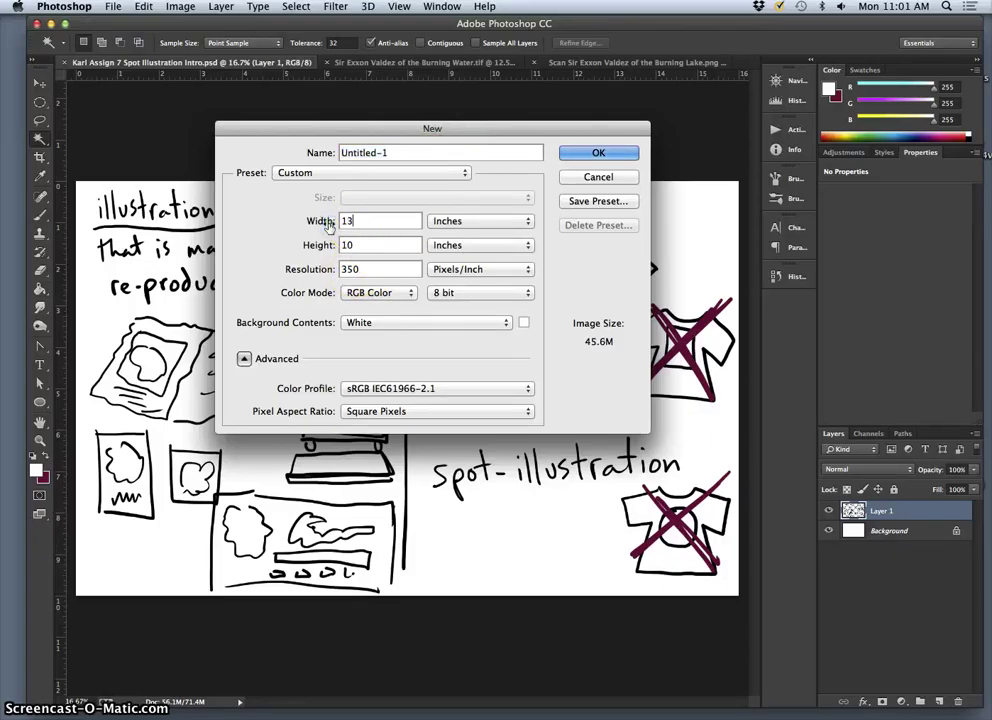
type("13")
left_click(357, 244)
key("BackSpace")
type("19")
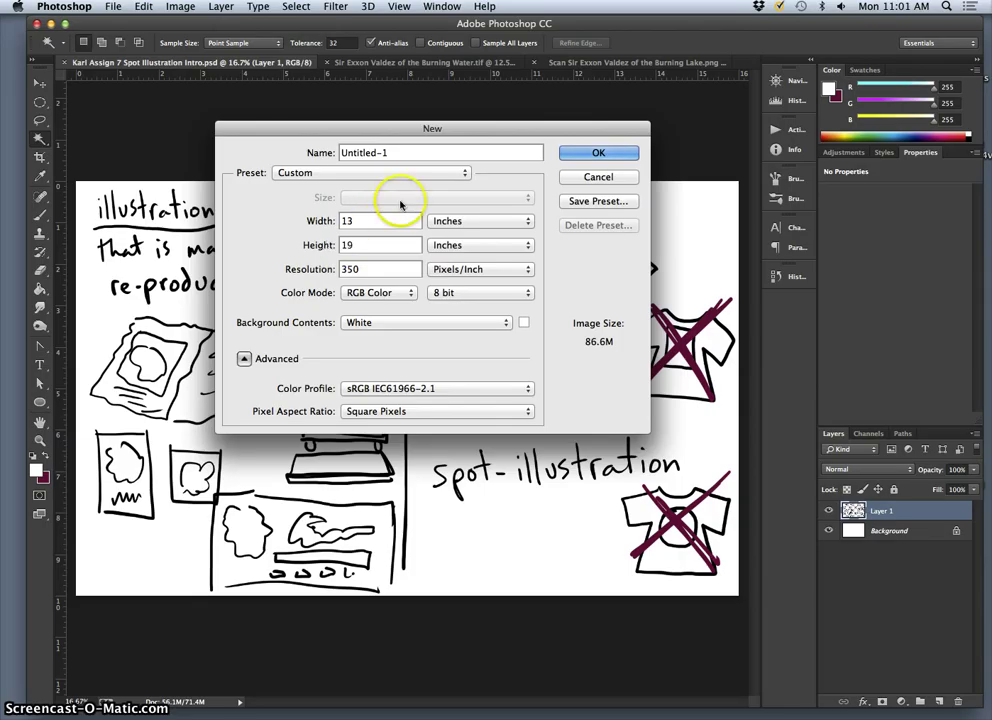
left_click(379, 152)
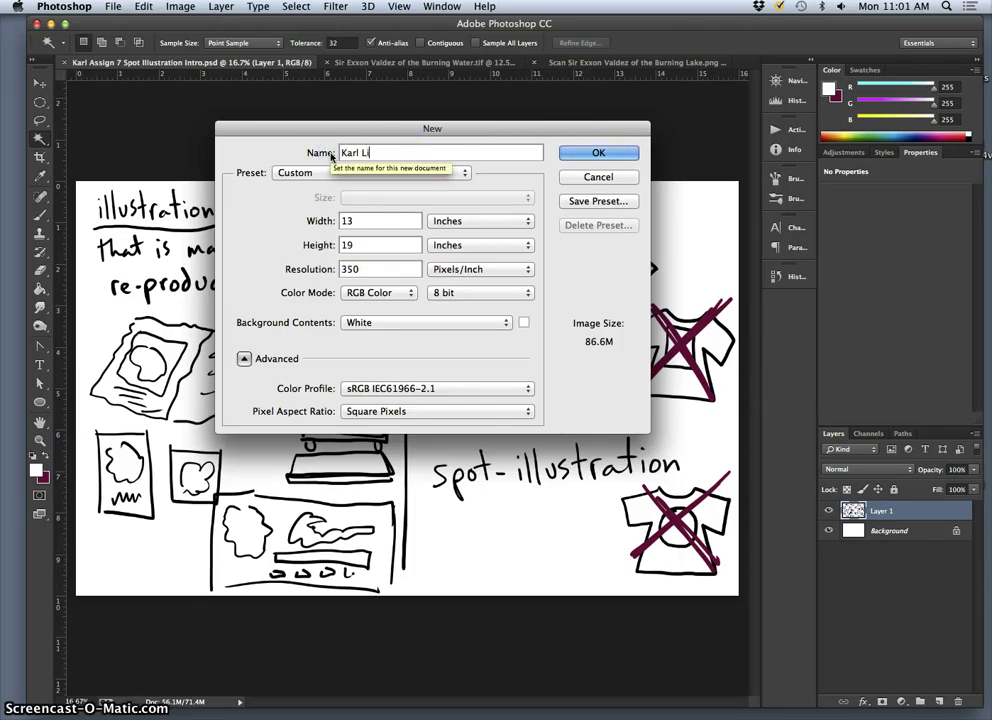
type("Karl Link Color Test Simple")
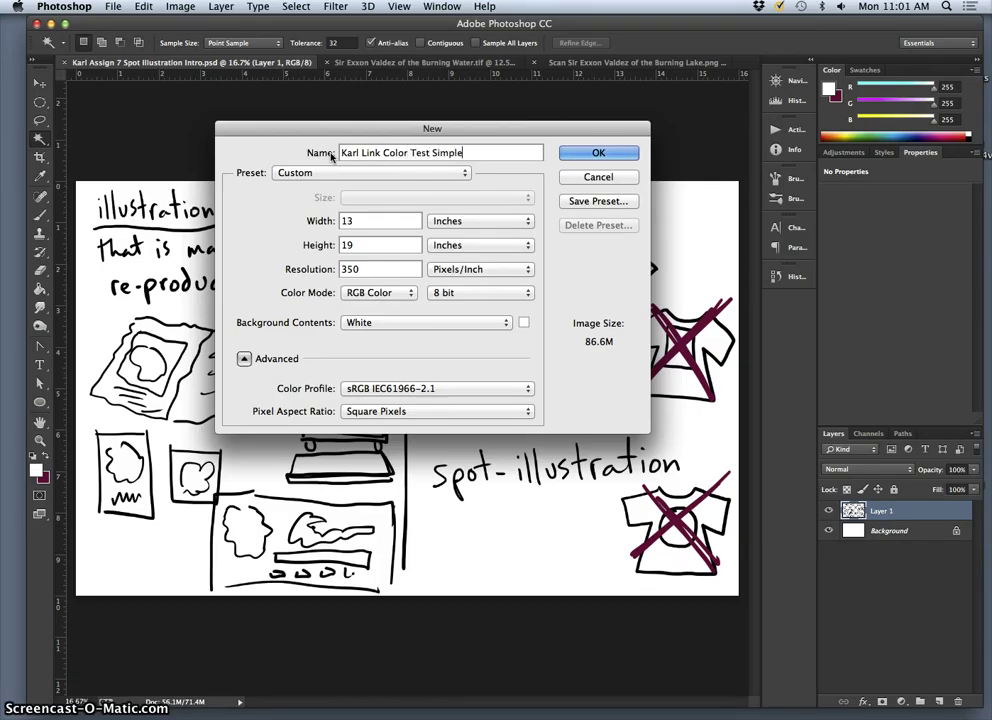
left_click(599, 157)
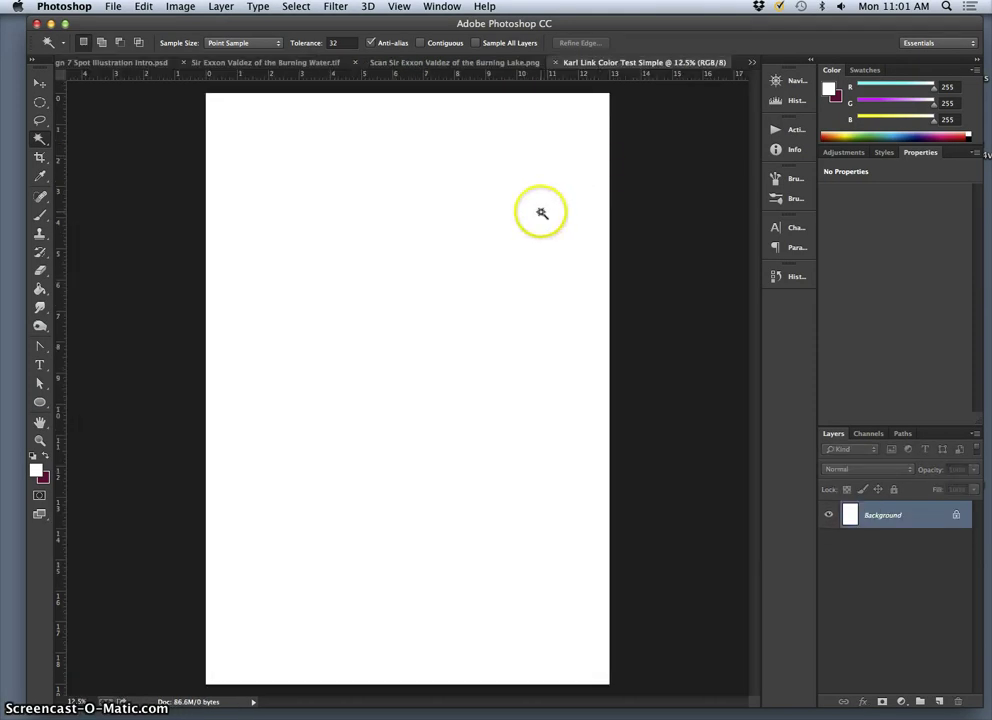
- Place the traced ink eps onto the new canvas at about 8.757 × 15.151 inches
key("F11")
left_click(860, 235)
left_click_drag(860, 235, 611, 194)
key("Return")
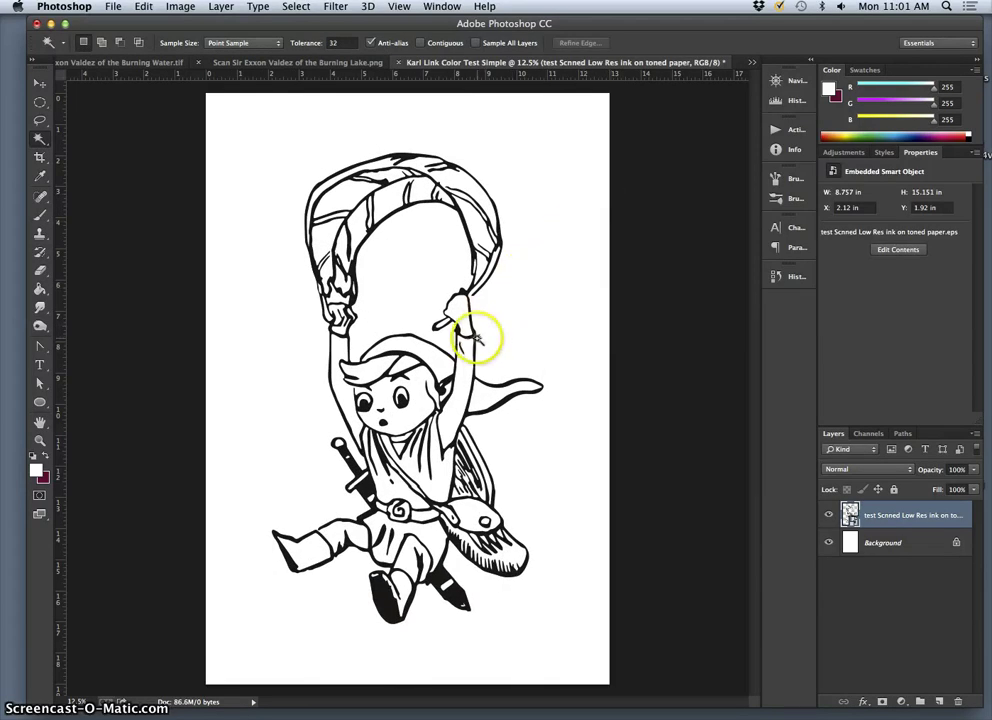
key("super+equal")
key("super+equal")
key("super+equal")
key("super+equal")
key("super+equal")
key("super+equal")
key("super+minus")
key("super+minus")
key("super+minus")
key("super+minus")
key("super+minus")
key("super+minus")
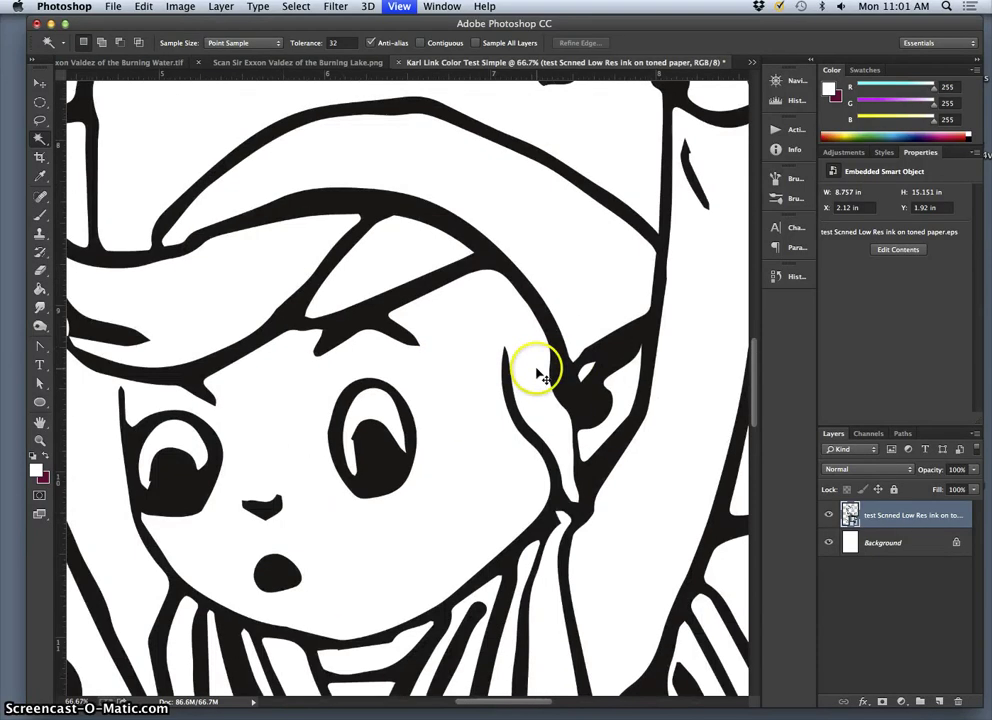
key("super+minus")
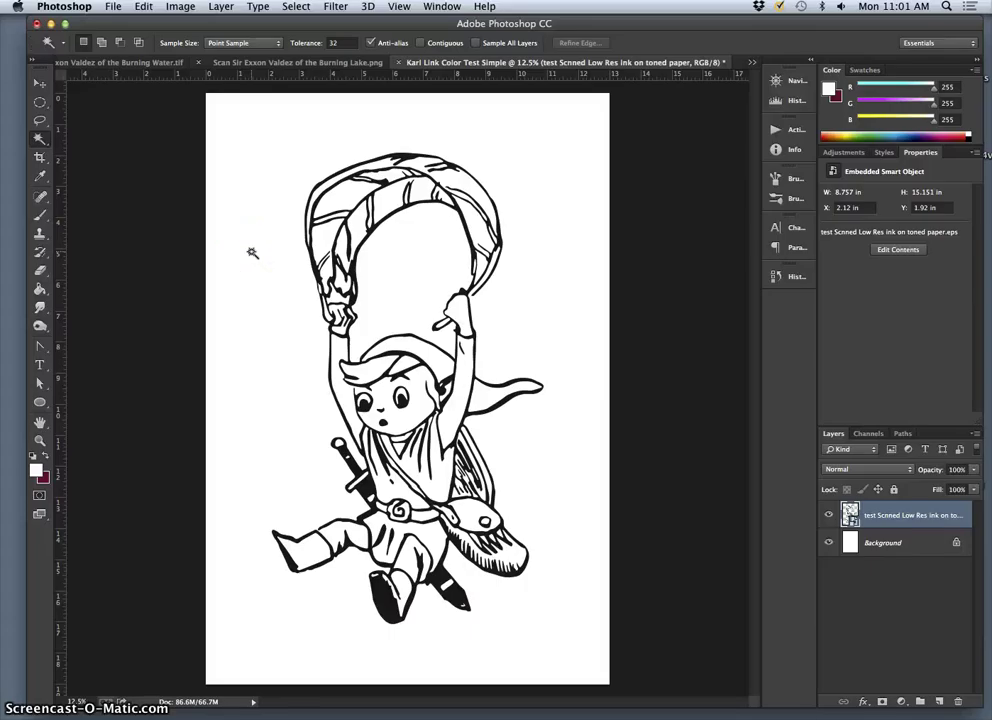
- Bring back the Knight Samples folder and preview the Scanned Ink on Sketchpaper.tif scan
key("ctrl+Up")
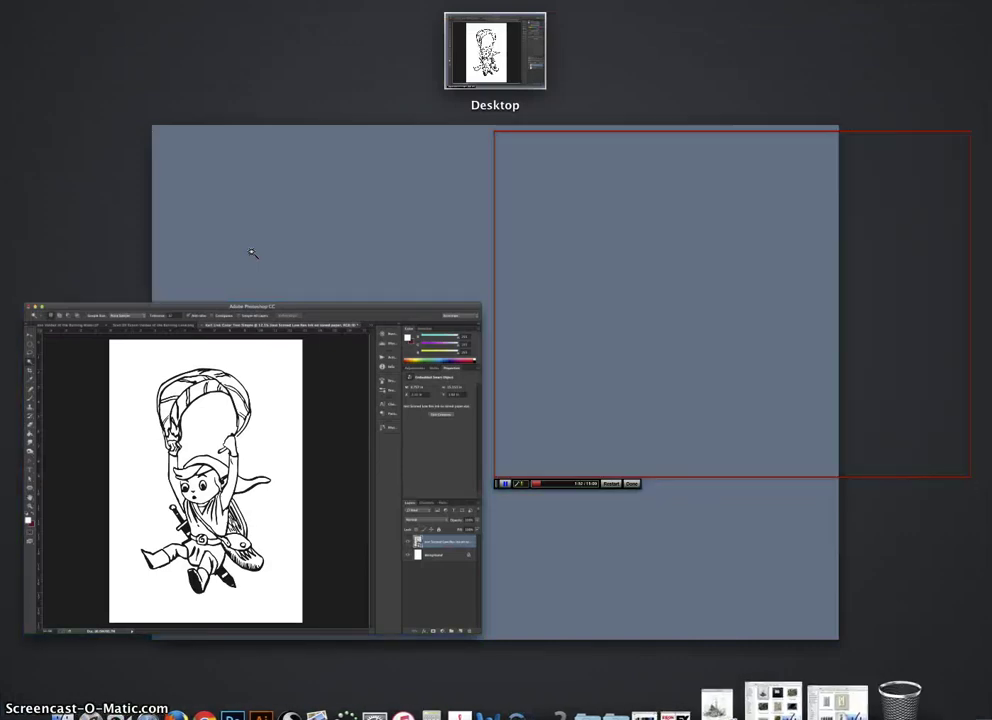
left_click(830, 703)
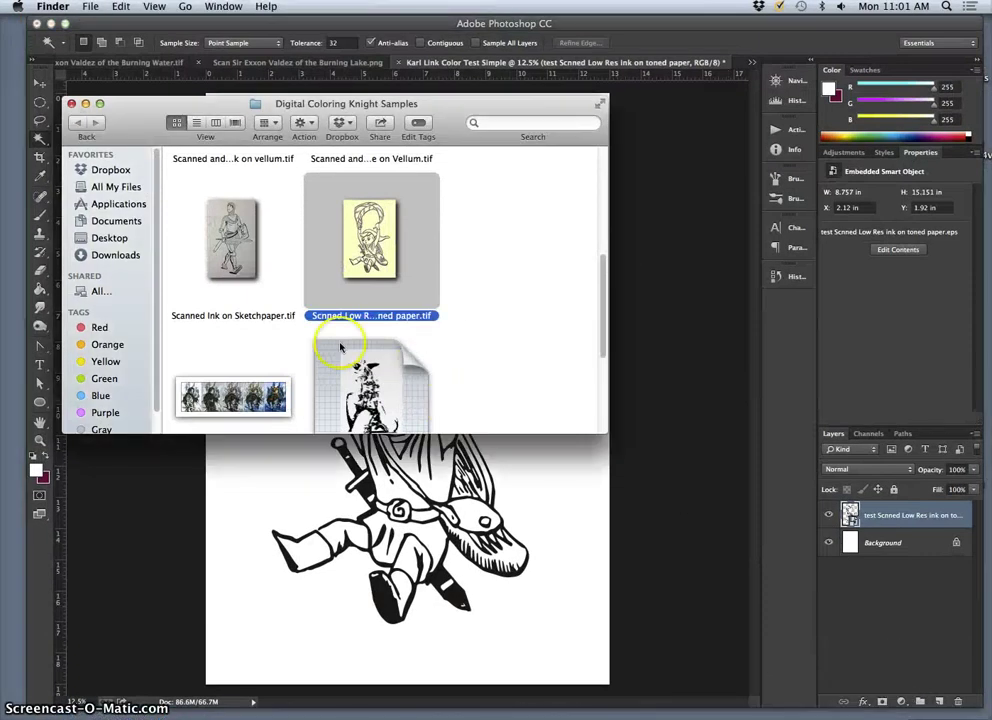
left_click(281, 368)
scroll(330, 336, "down", 5)
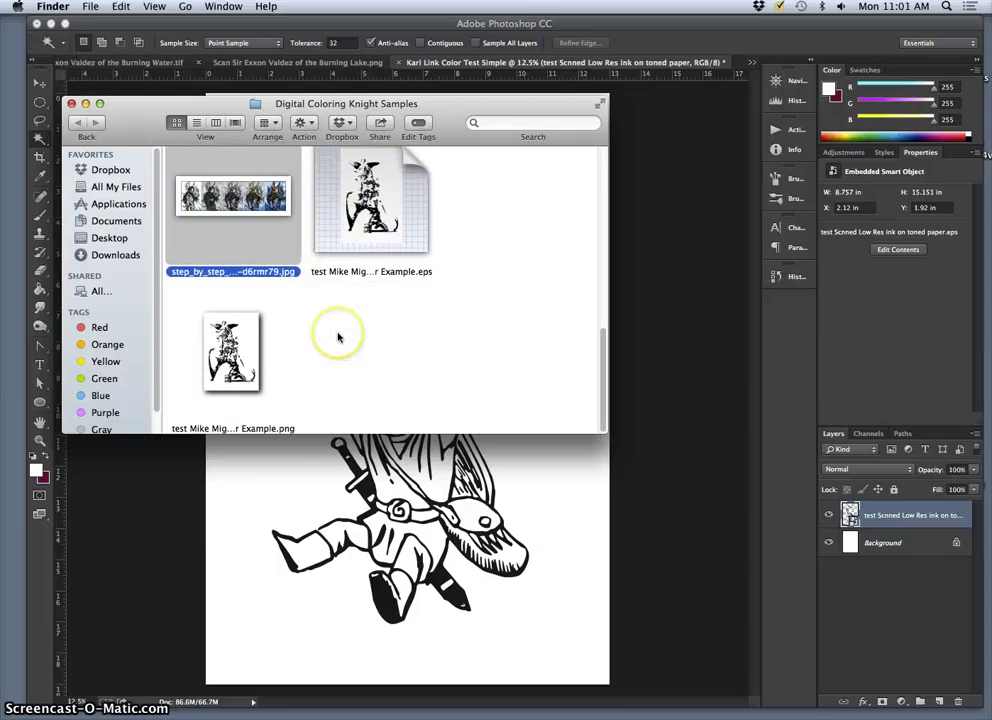
scroll(345, 337, "up", 7)
scroll(338, 338, "up", 3)
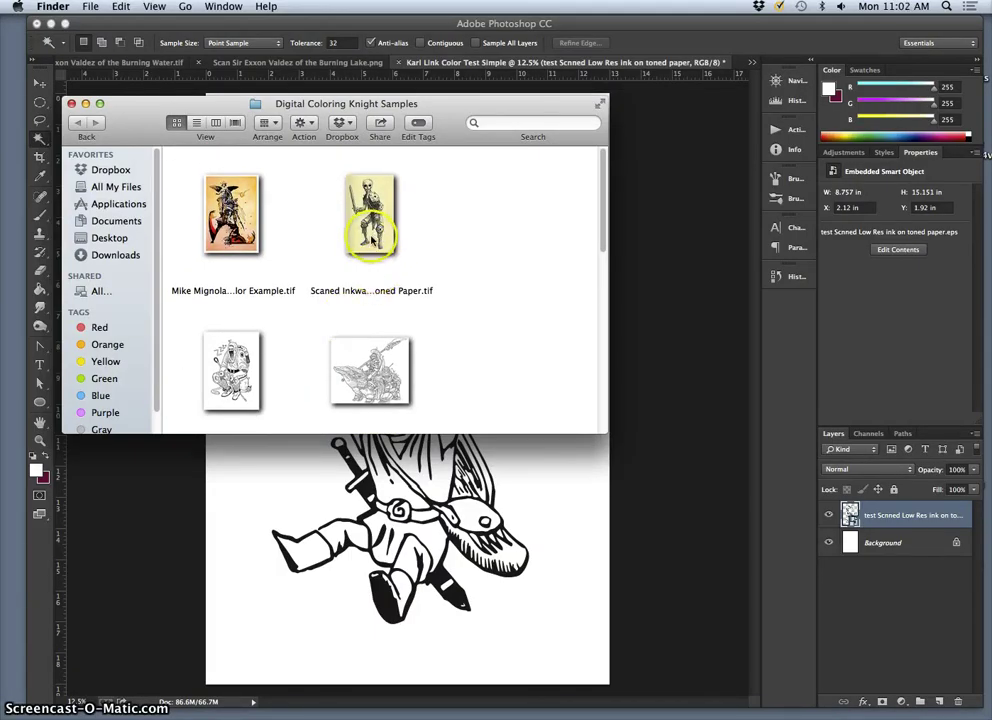
scroll(372, 250, "down", 5)
left_click(241, 245)
double_click(241, 245)
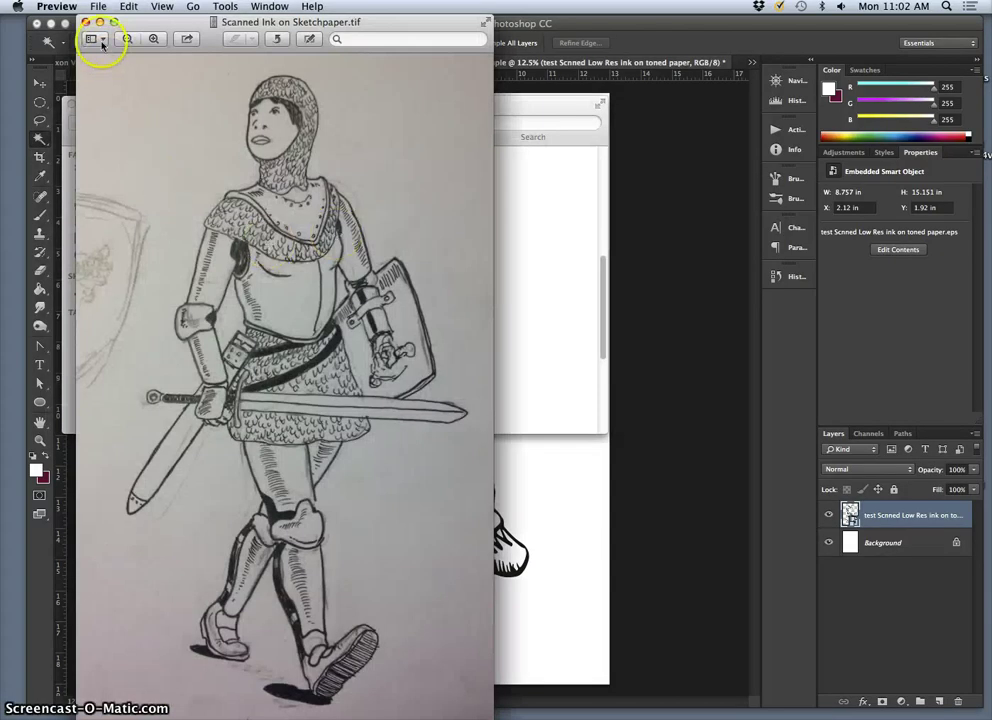
left_click(85, 21)
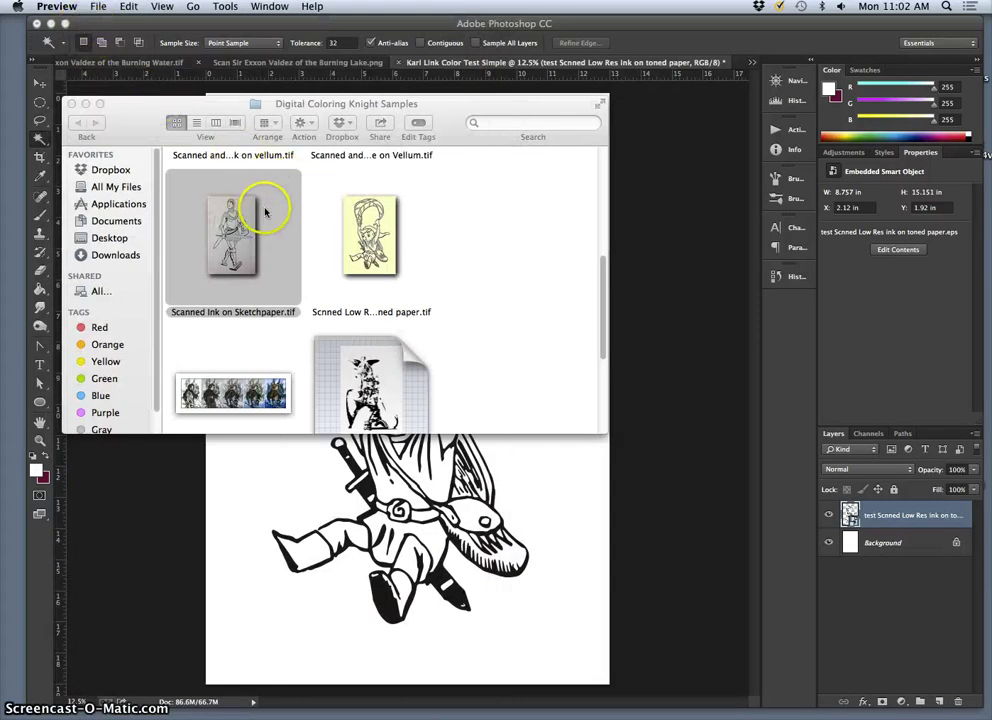
- Open 'Scaned Inkwash on Toned Paper.tif' with Adobe Photoshop CC
scroll(315, 222, "down", 3)
scroll(319, 211, "down", 1)
scroll(319, 211, "up", 5)
scroll(319, 211, "up", 3)
left_click(398, 224)
right_click(382, 218)
mouse_move(430, 240)
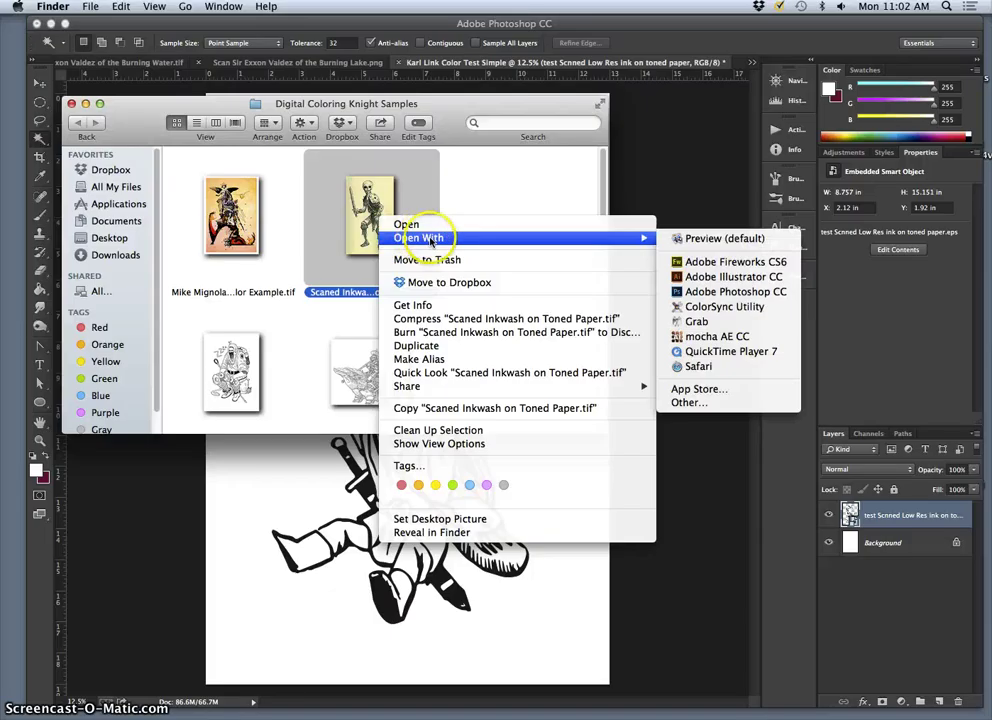
left_click(736, 293)
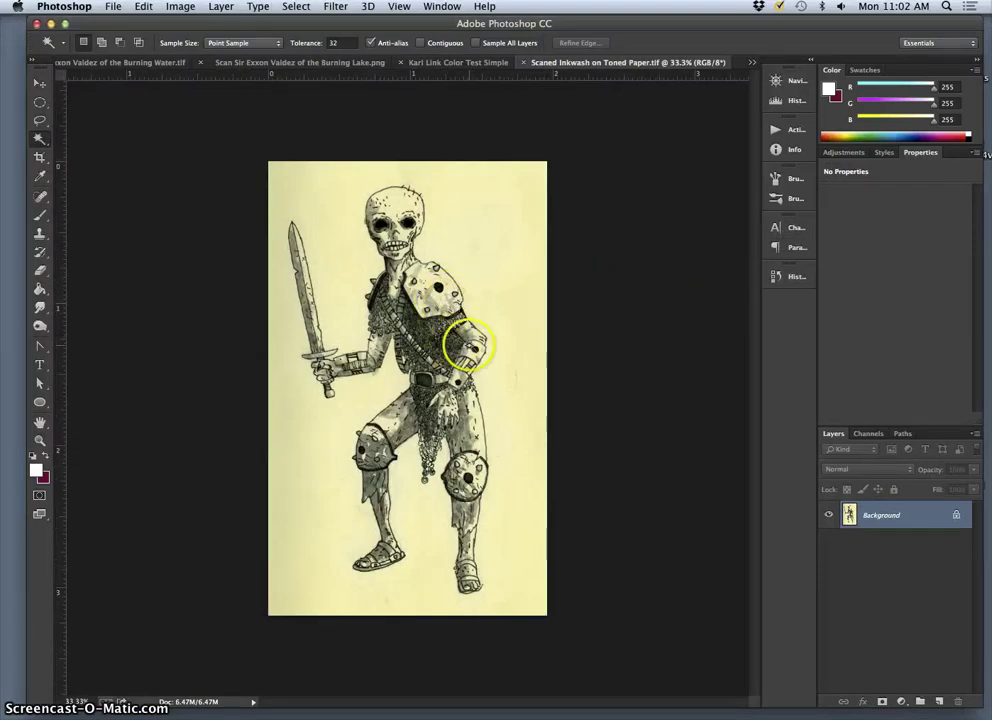
- Inspect the skeleton scan's linework, then duplicate the Background as Layer 1
key("super+equal")
key("super+equal")
key("super+equal")
key("super+equal")
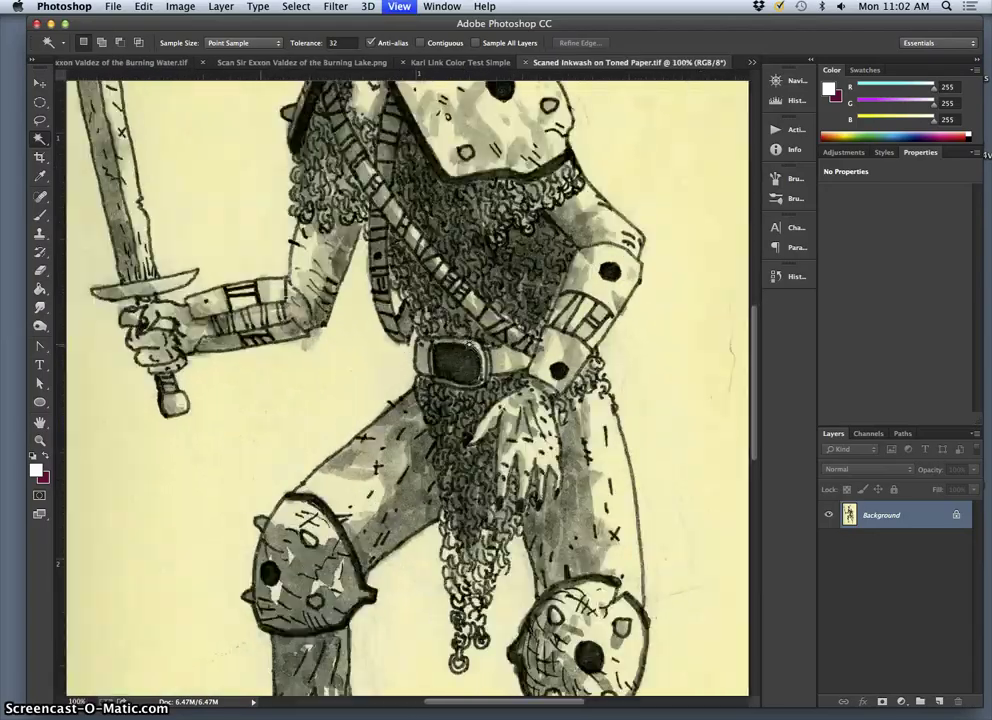
key("super+minus")
key("super+minus")
key("super+minus")
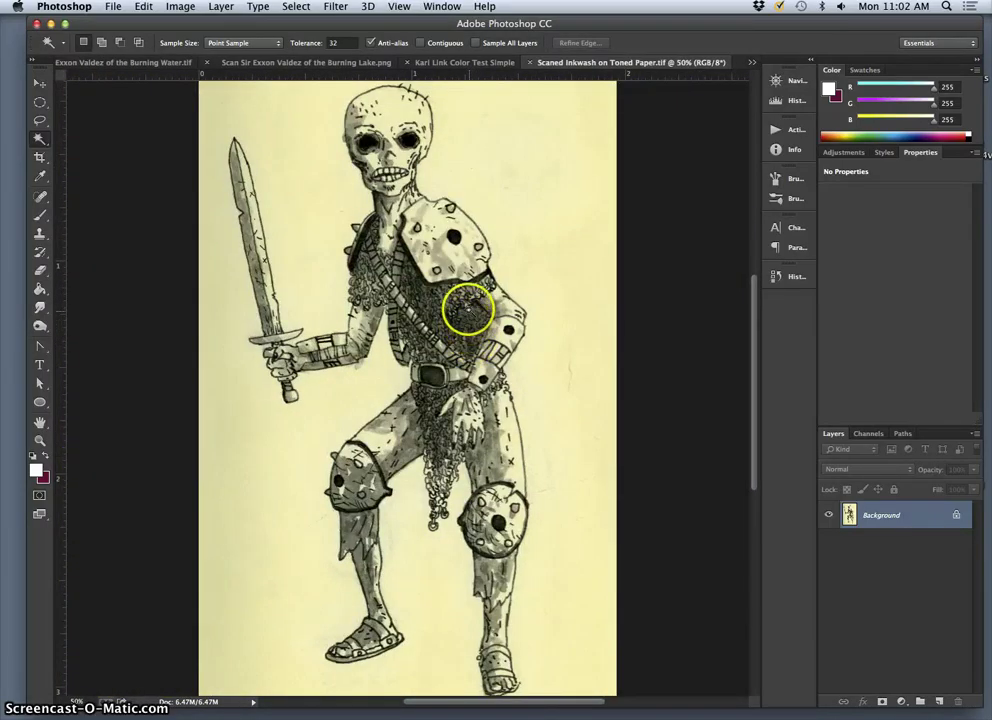
scroll(466, 310, "down", 2)
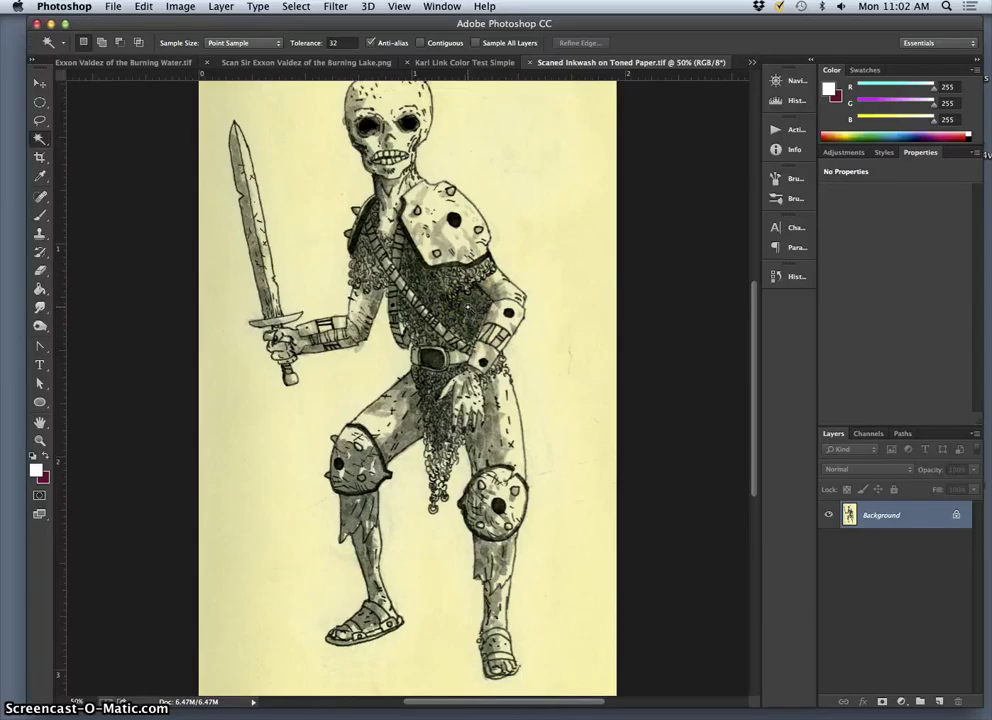
key("ctrl+minus")
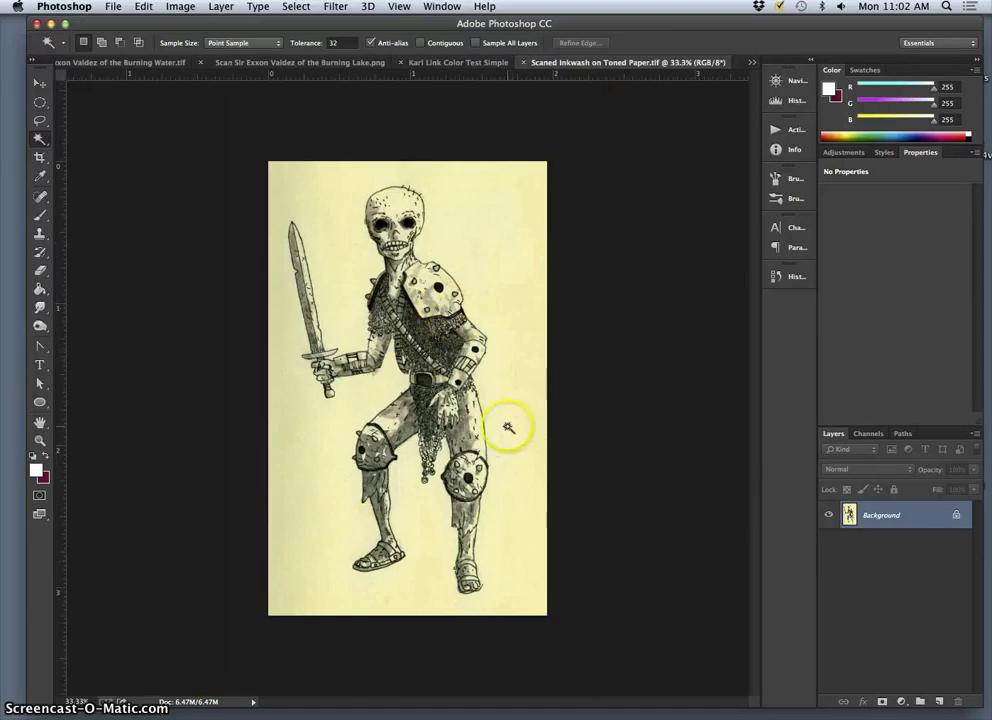
key("ctrl+j")
- Apply Levels of 70, 0.49 and 72 to Layer 1, whitening the toned paper
left_click(181, 7)
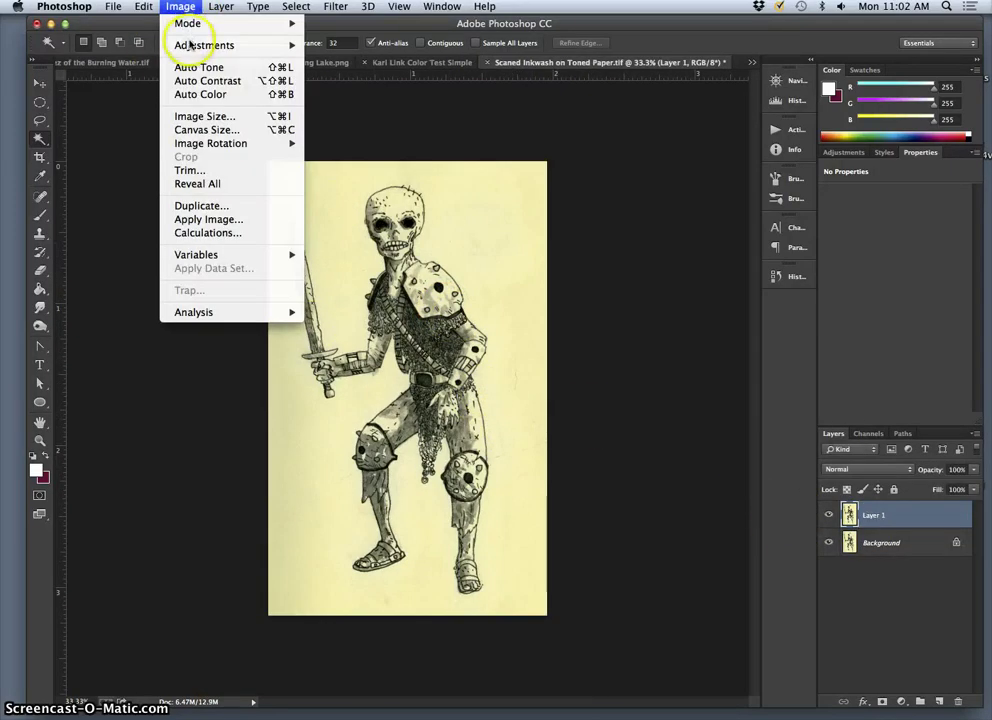
mouse_move(204, 44)
left_click(335, 62)
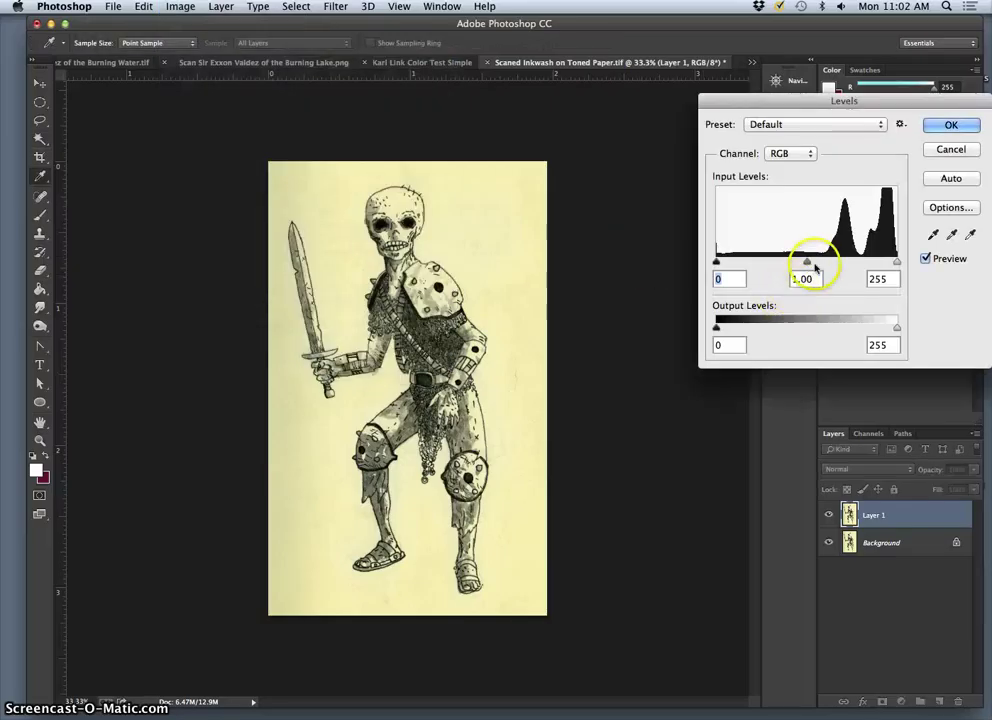
left_click_drag(897, 263, 782, 258)
left_click_drag(716, 261, 764, 263)
left_click(940, 128)
key("super+1")
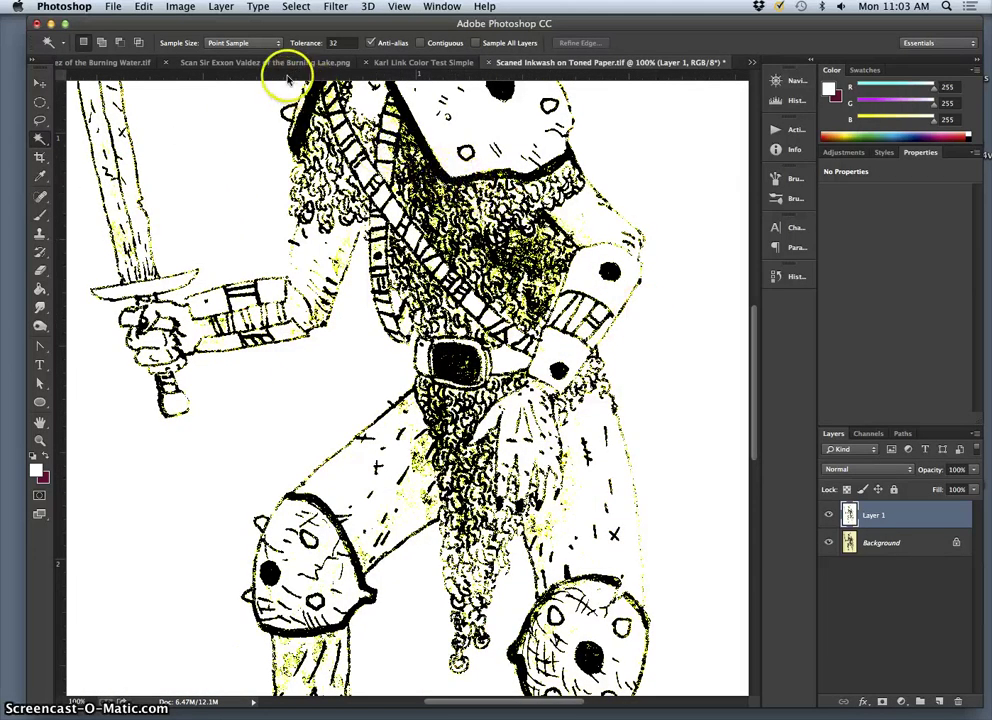
- Desaturate Layer 1 to remove the remaining yellow tint
left_click(182, 7)
mouse_move(190, 45)
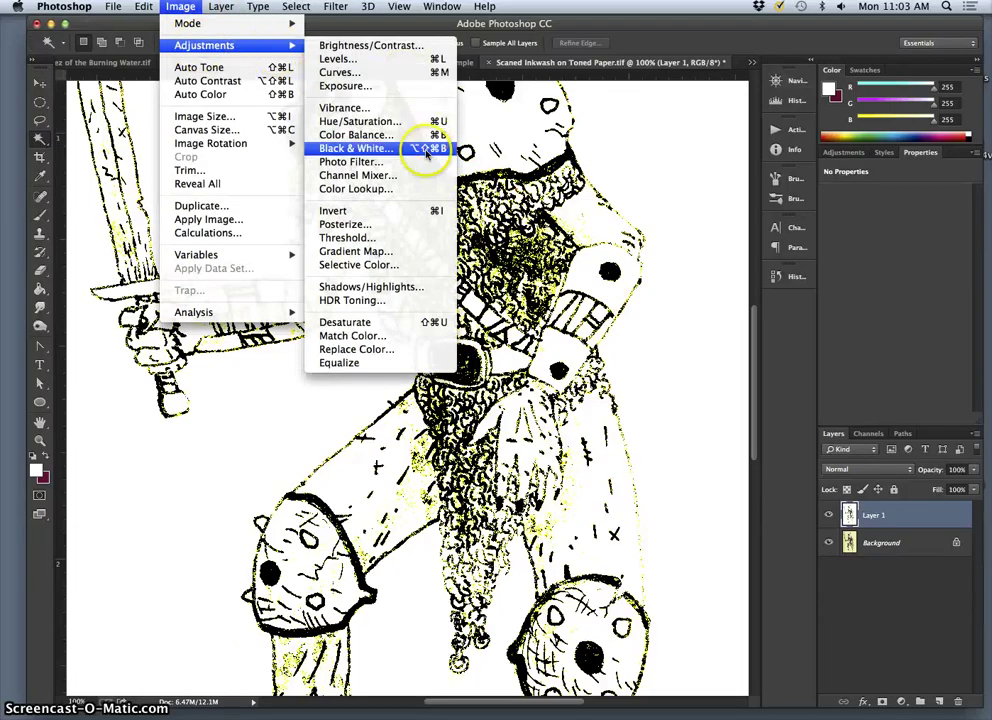
left_click(405, 322)
- Apply a second Levels pass with white input 136 for stark black ink
left_click(180, 7)
mouse_move(195, 45)
left_click(338, 62)
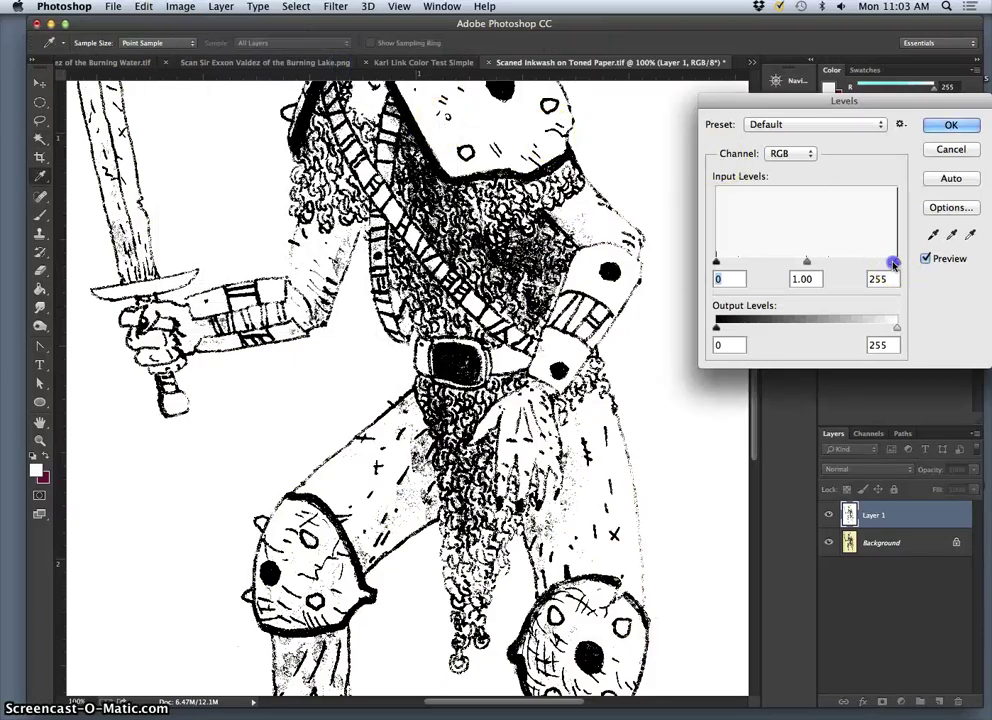
left_click_drag(884, 263, 810, 263)
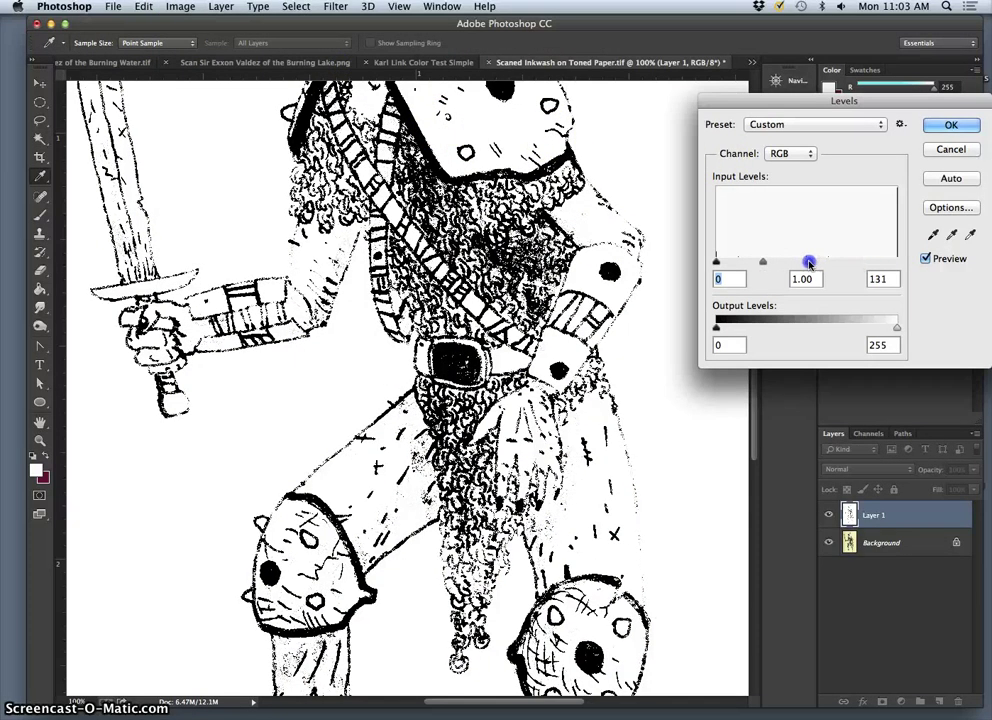
left_click(953, 125)
key("super+minus")
key("super+minus")
key("super+minus")
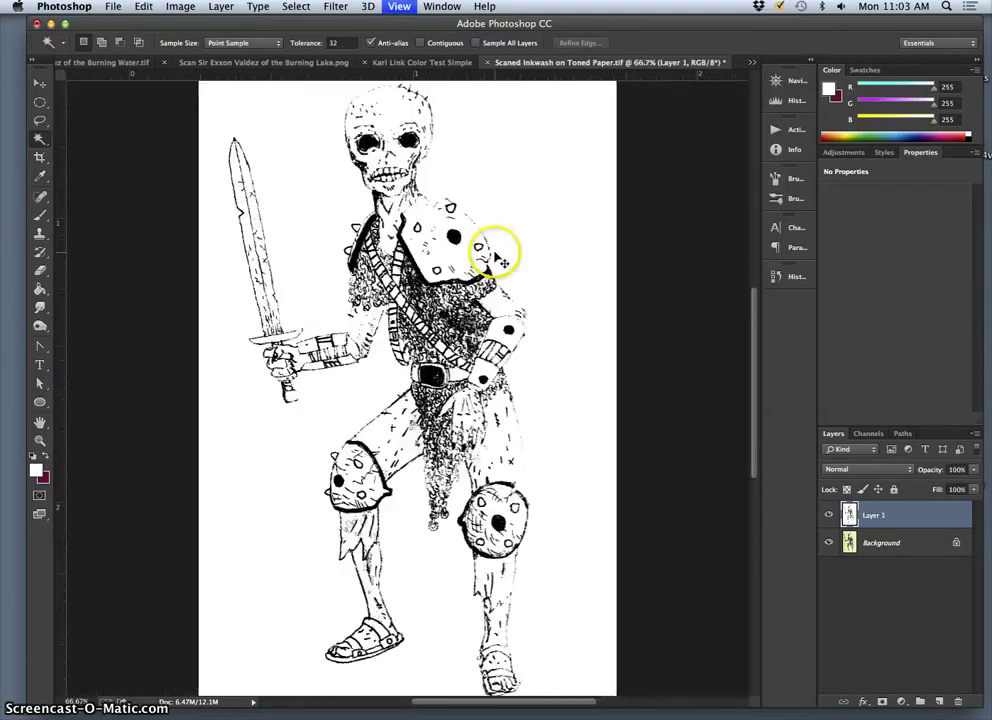
key("super+plus")
key("super+plus")
key("super+plus")
key("super+plus")
key("super+plus")
key("super+plus")
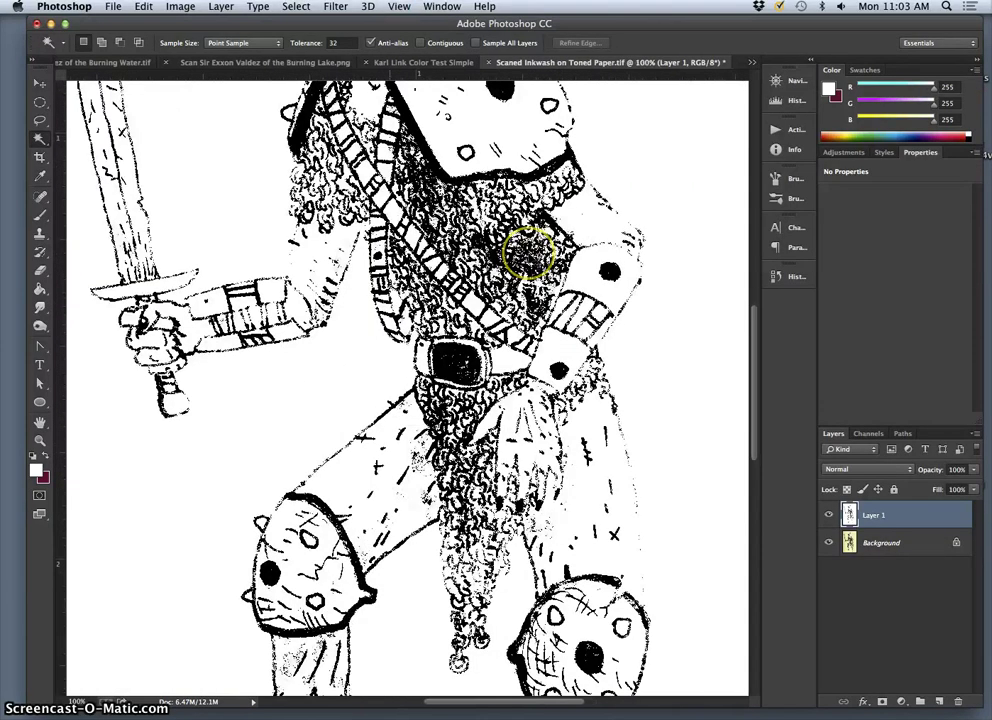
scroll(373, 390, "down", 10)
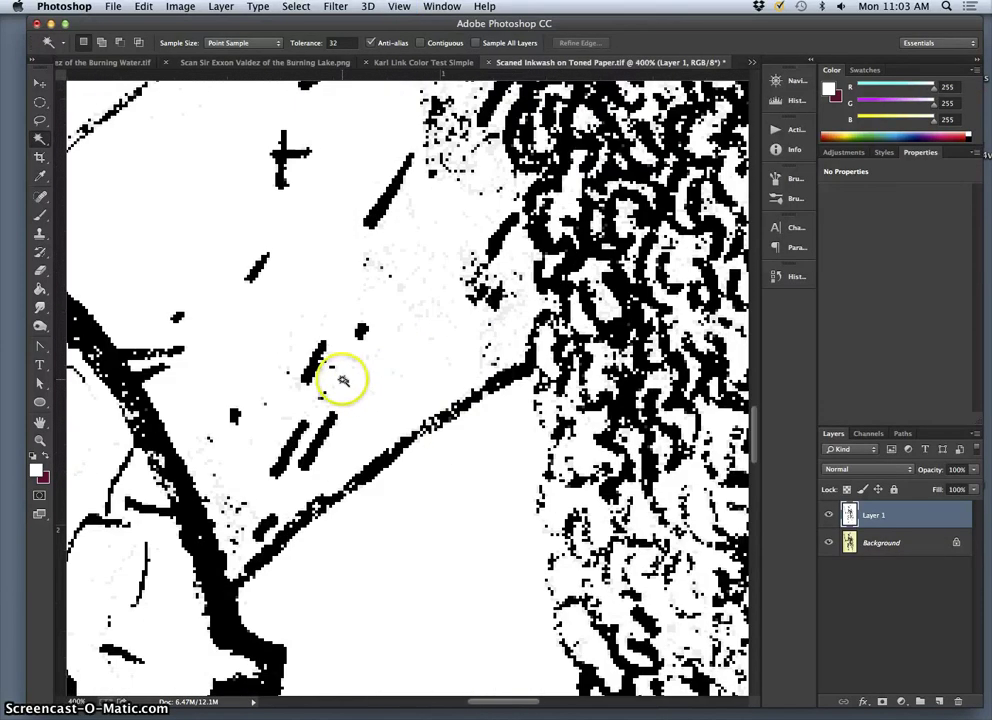
- Select the black ink with the Magic Wand and copy it onto a new Layer 2
scroll(354, 381, "down", 3)
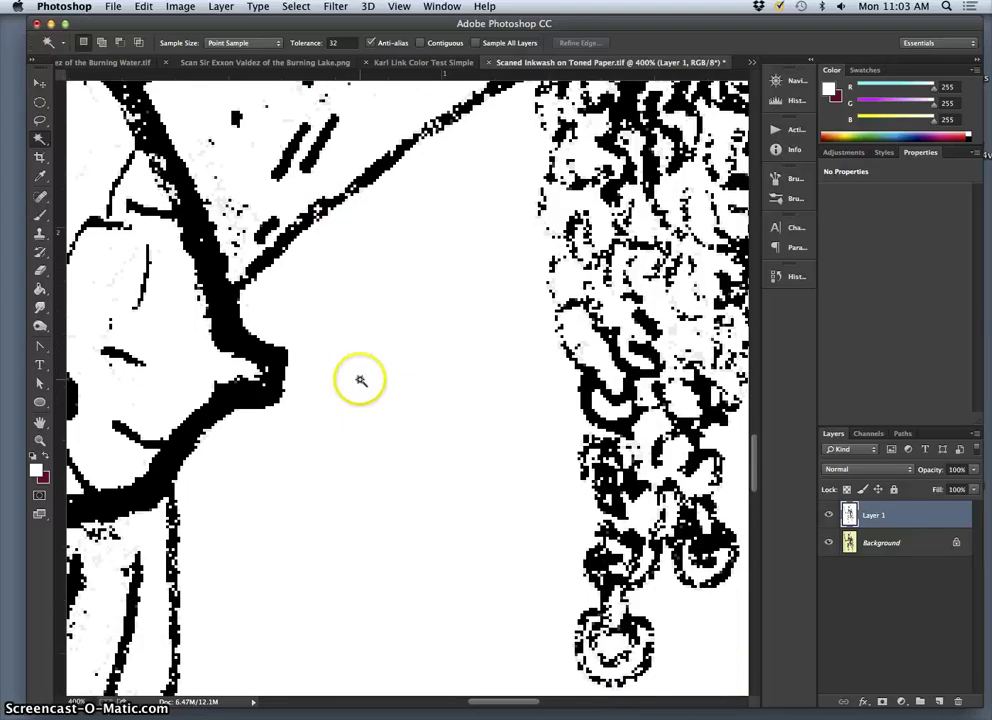
key("super+minus")
key("super+minus")
key("super+minus")
key("super+minus")
key("super+minus")
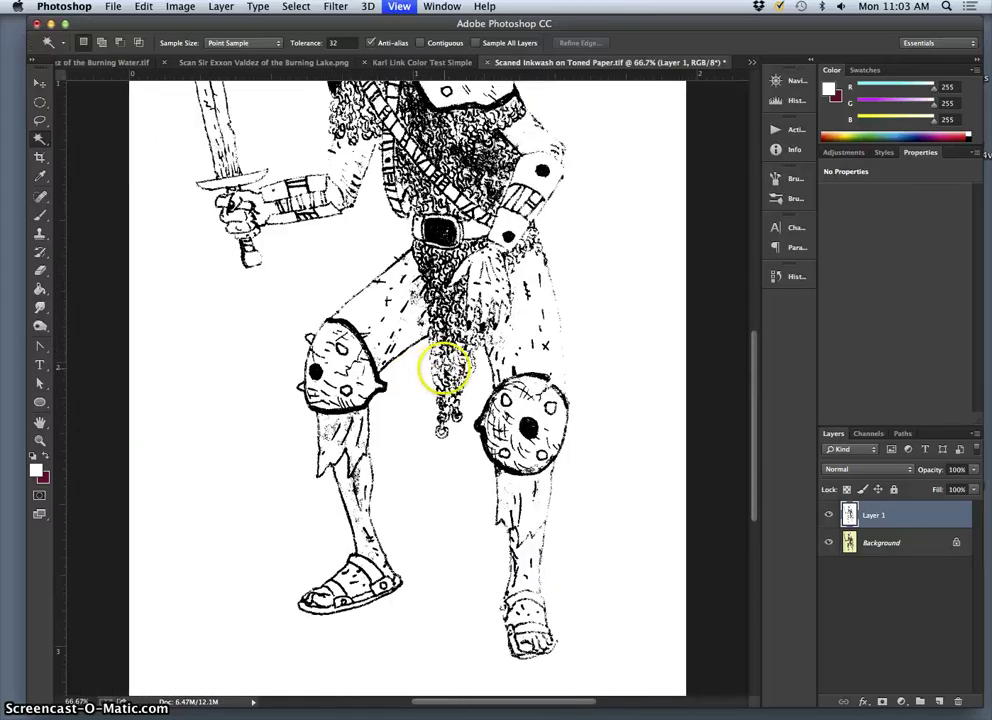
key("super+minus")
key("super+minus")
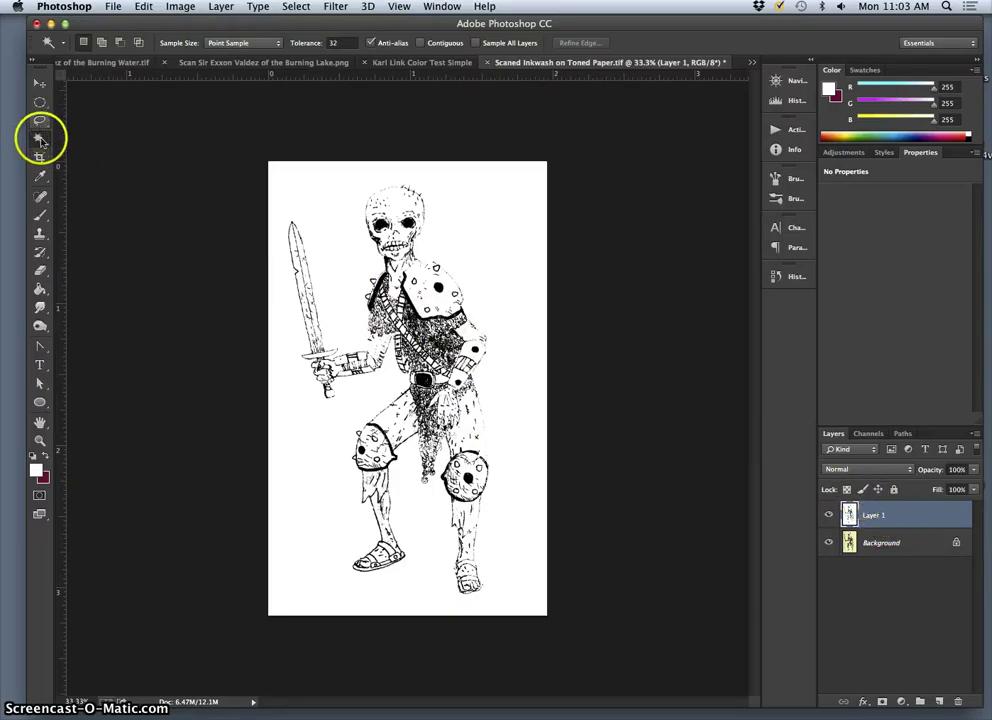
left_click(410, 222)
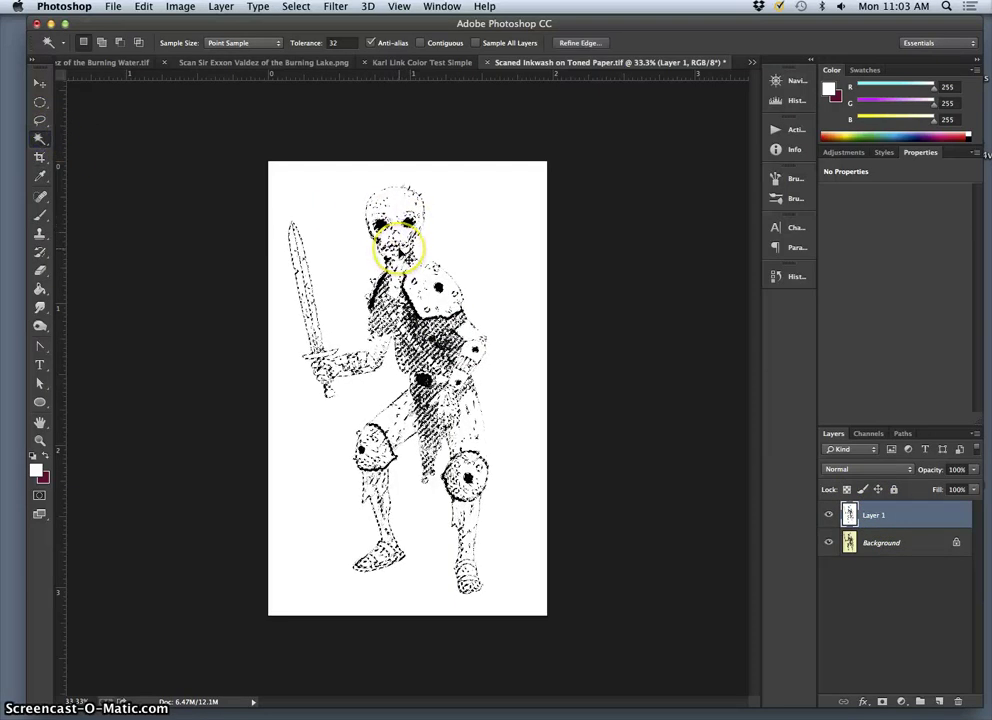
key("super+j")
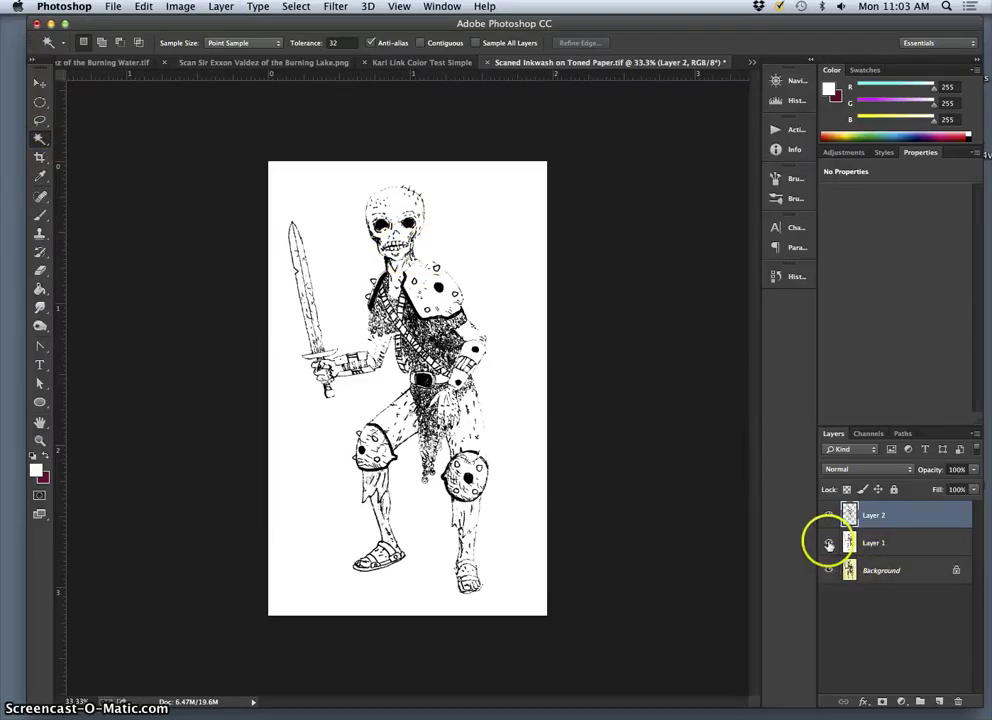
left_click(829, 543)
left_click(829, 543)
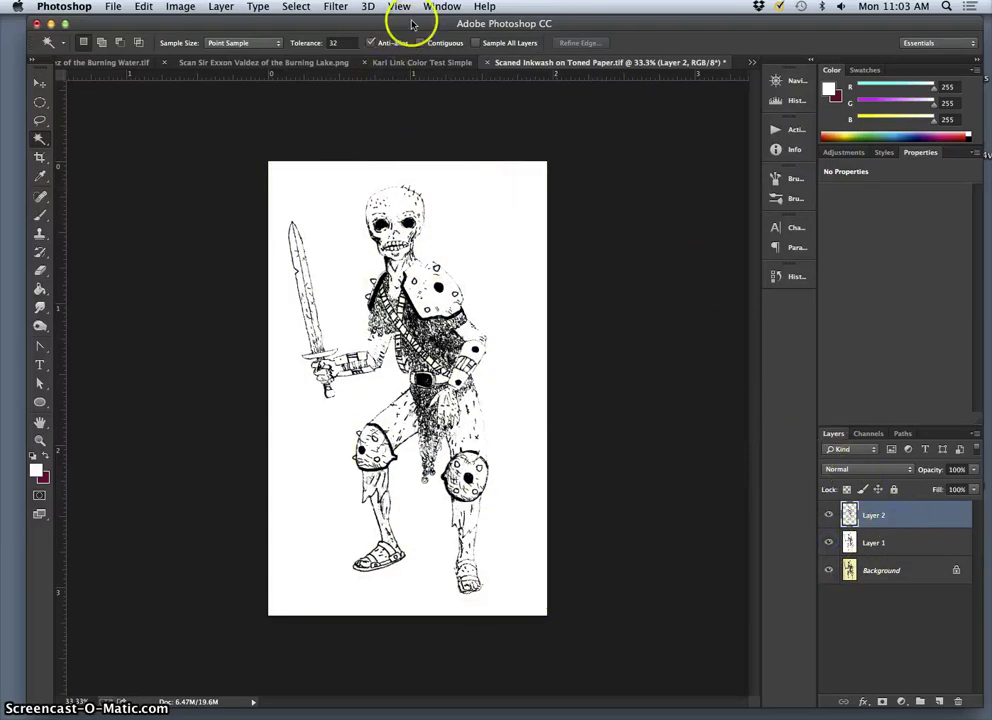
- Soften Layer 2's ink with a 0.8-pixel Gaussian Blur
left_click(343, 8)
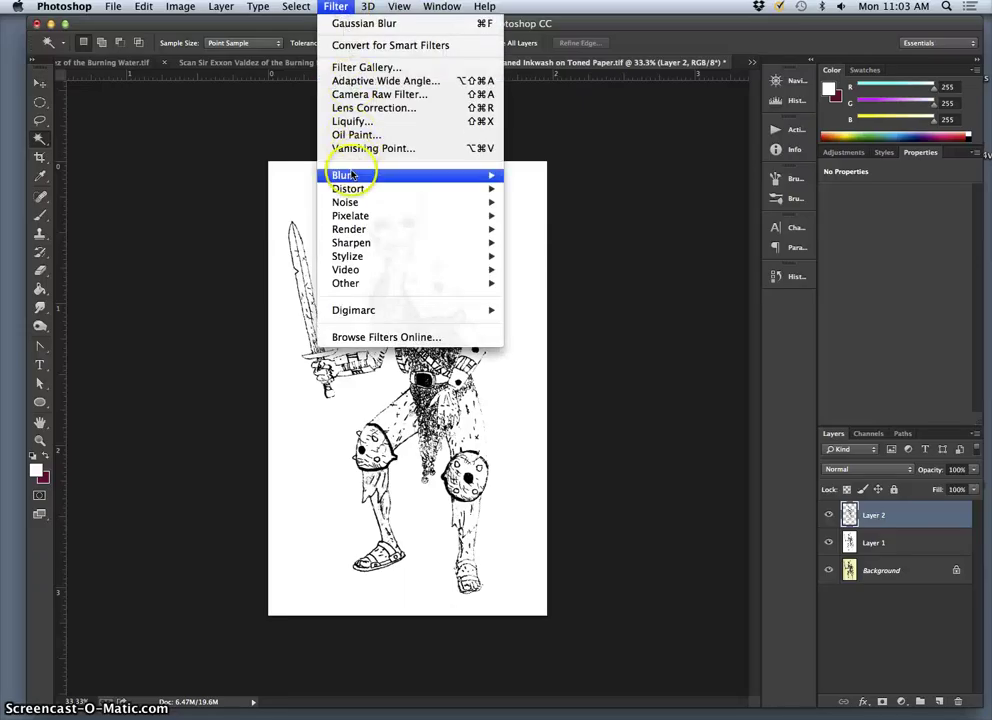
mouse_move(365, 175)
left_click(555, 278)
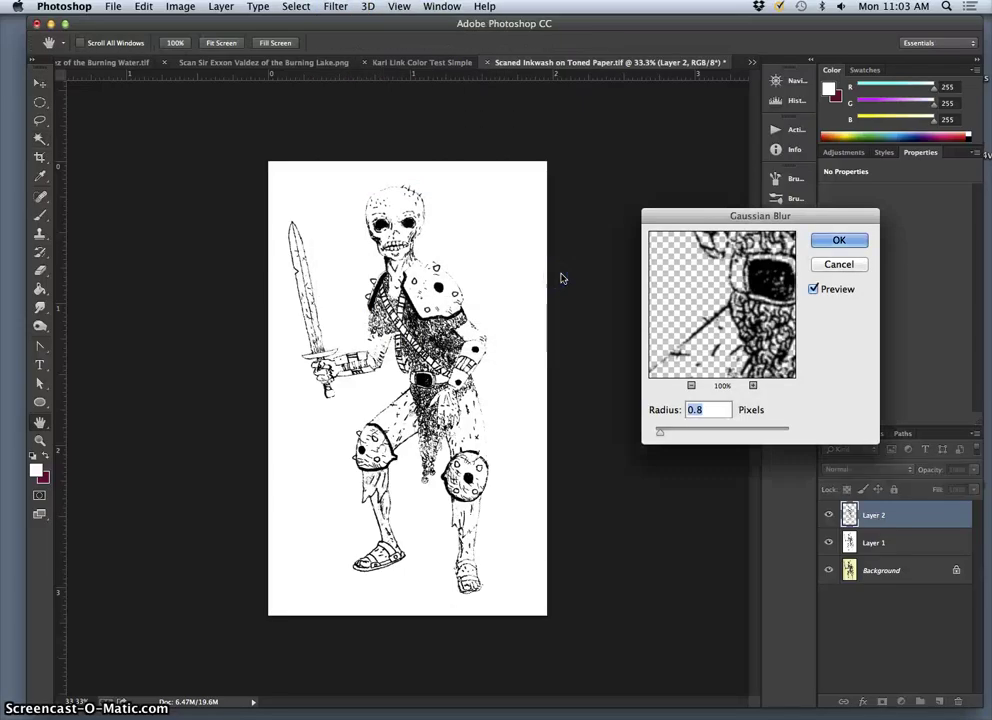
left_click(839, 241)
- Confirm the blur and duplicate the ink layer up to Layer 2 copy 12, zoomed out to the whole figure
key("w")
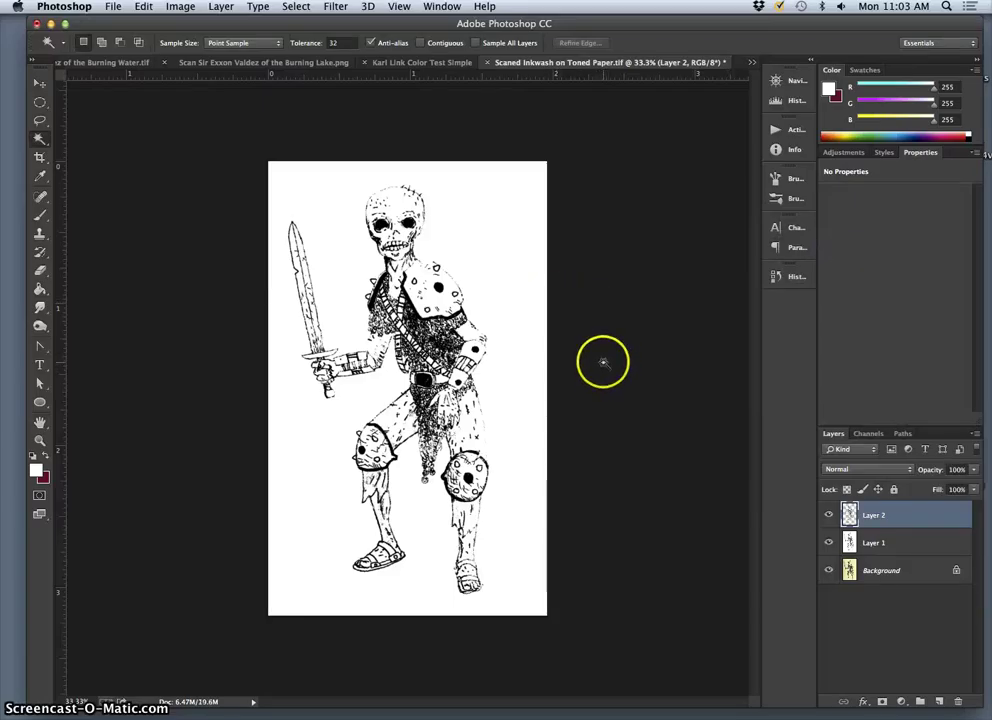
key("super+j")
key("super+j")
key("super+j")
key("super+j")
key("super+j")
key("super+j")
key("super+j")
key("super+j")
key("super+j")
key("super+j")
key("super+plus")
key("super+plus")
key("super+plus")
key("super+plus")
key("super+plus")
key("super+plus")
scroll(365, 390, "left", 5)
scroll(468, 400, "down", 5)
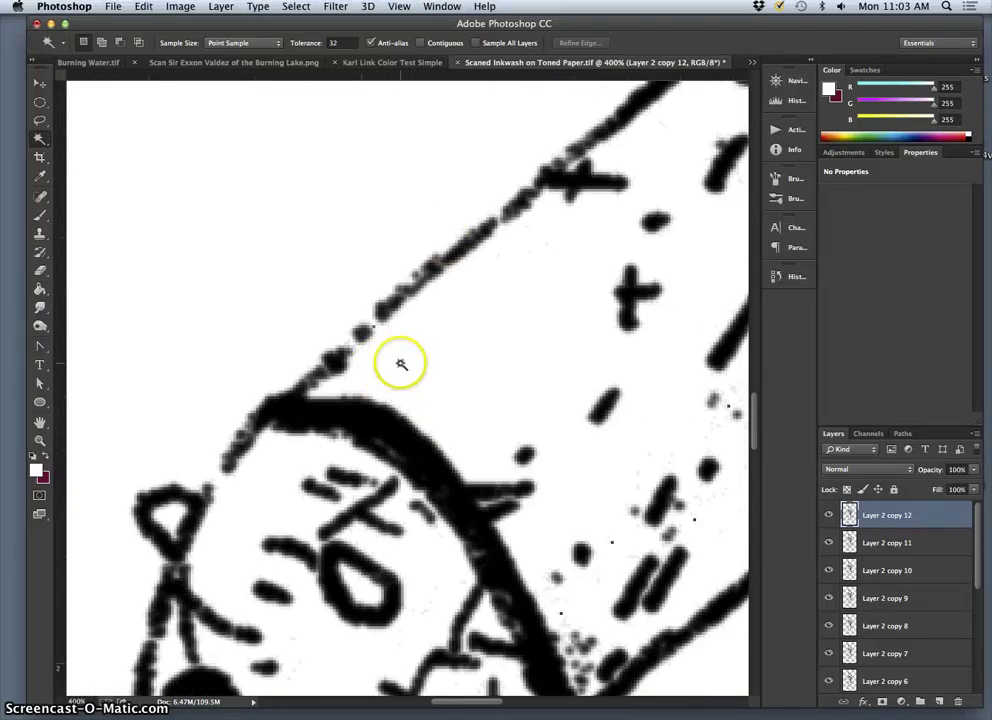
key("super+minus")
key("super+minus")
key("super+minus")
key("super+minus")
key("super+minus")
key("super+minus")
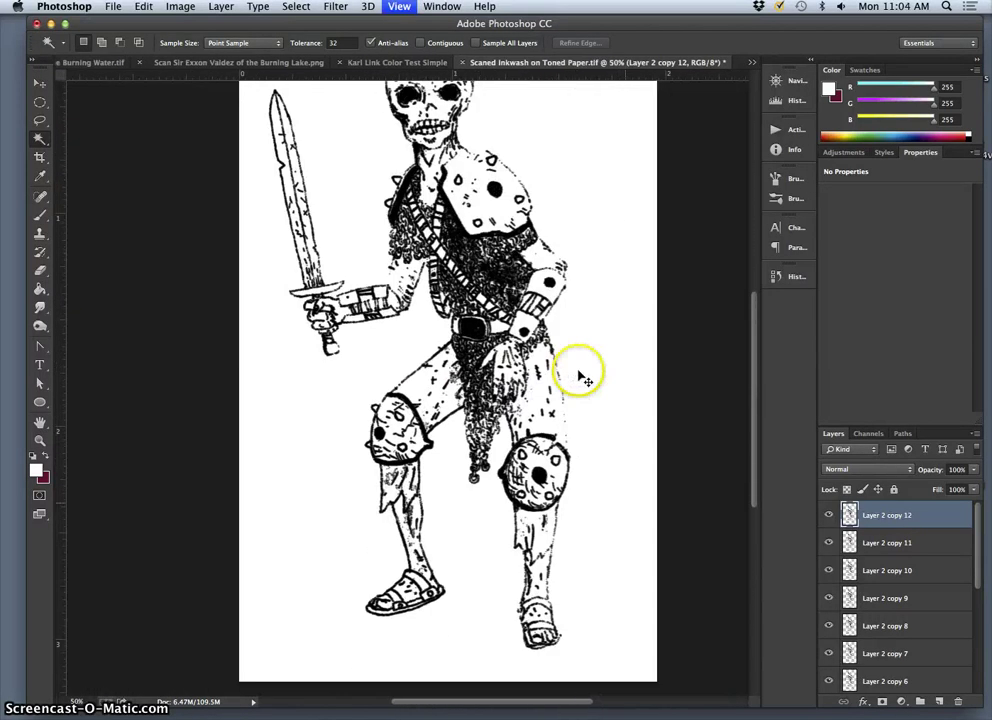
key("super+minus")
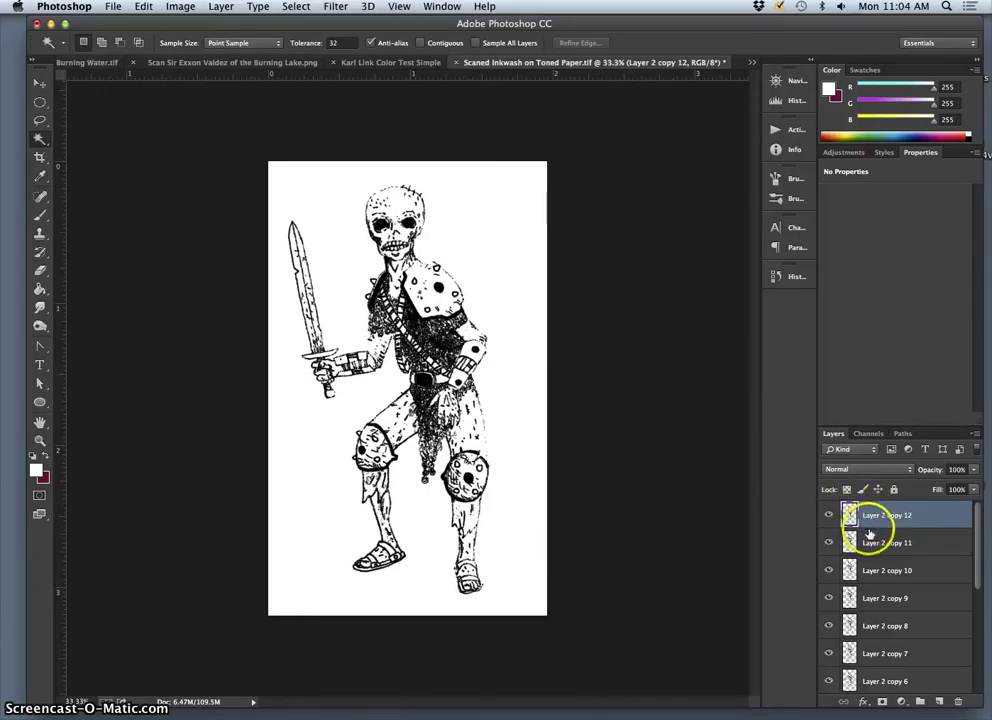
scroll(910, 634, "down", 3)
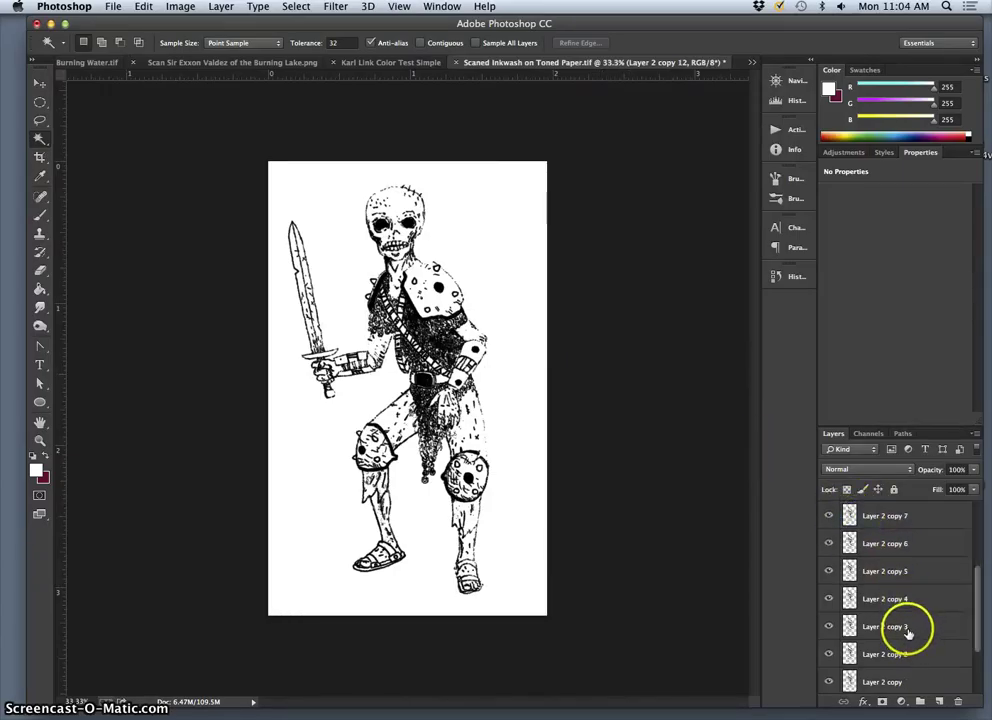
scroll(907, 630, "down", 2)
- Merge all the ink copies into one layer, then hide Layer 1 and the Background scan
left_click(897, 624, "shift")
key("ctrl+e")
left_click(828, 543)
left_click(828, 570)
- Add a new layer above Layer 1 and fill it with White, undoing an accidental 50% Gray fill
left_click(902, 545)
left_click(945, 702)
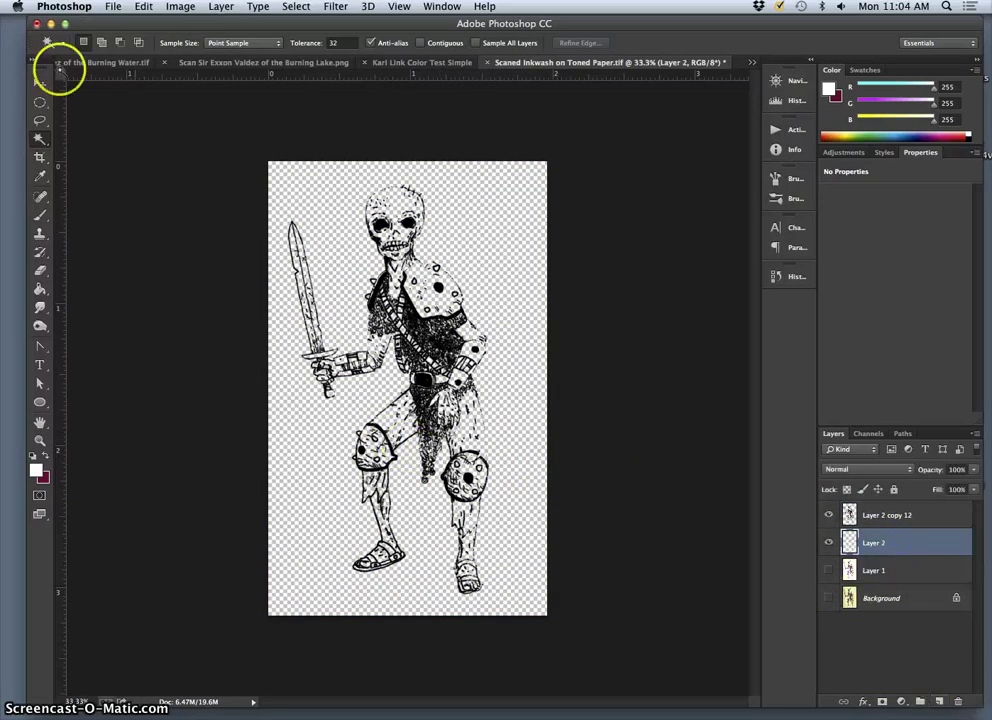
left_click(144, 7)
left_click(155, 219)
left_click(762, 319)
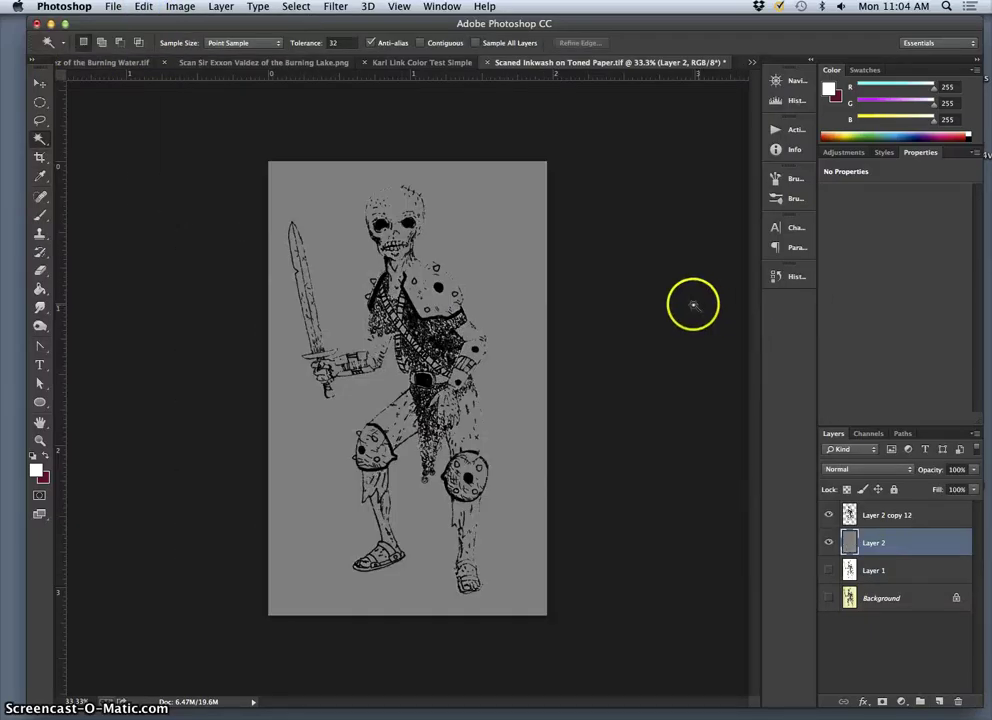
key("super+z")
left_click(144, 7)
left_click(150, 219)
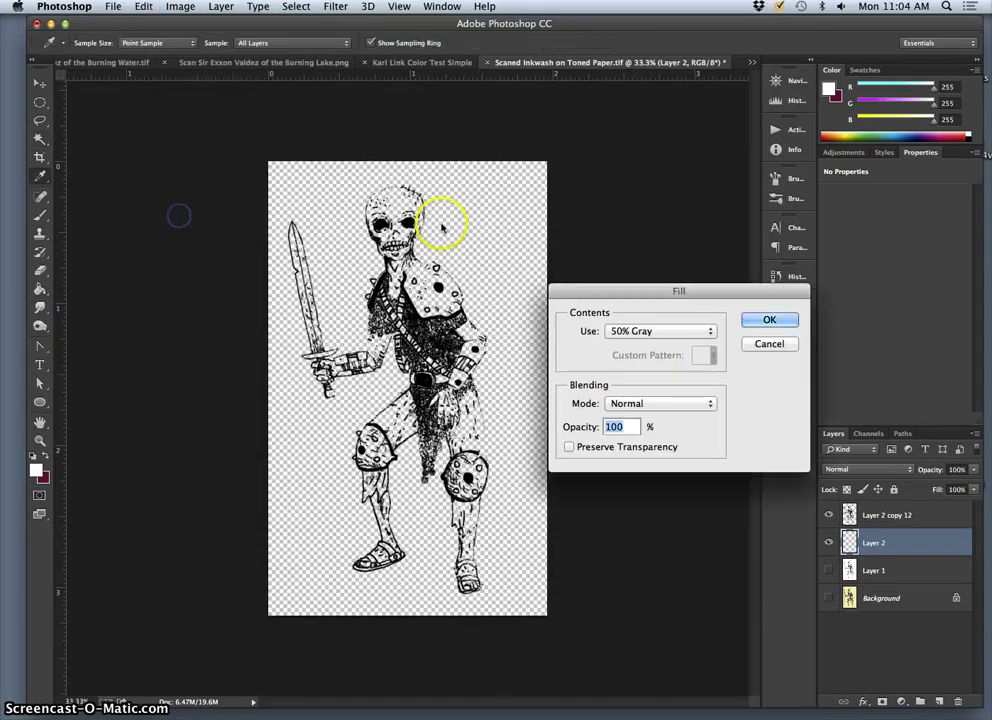
left_click(655, 333)
left_click(690, 344)
left_click(768, 320)
key("super+equal")
key("super+equal")
key("super+equal")
key("super+equal")
key("super+equal")
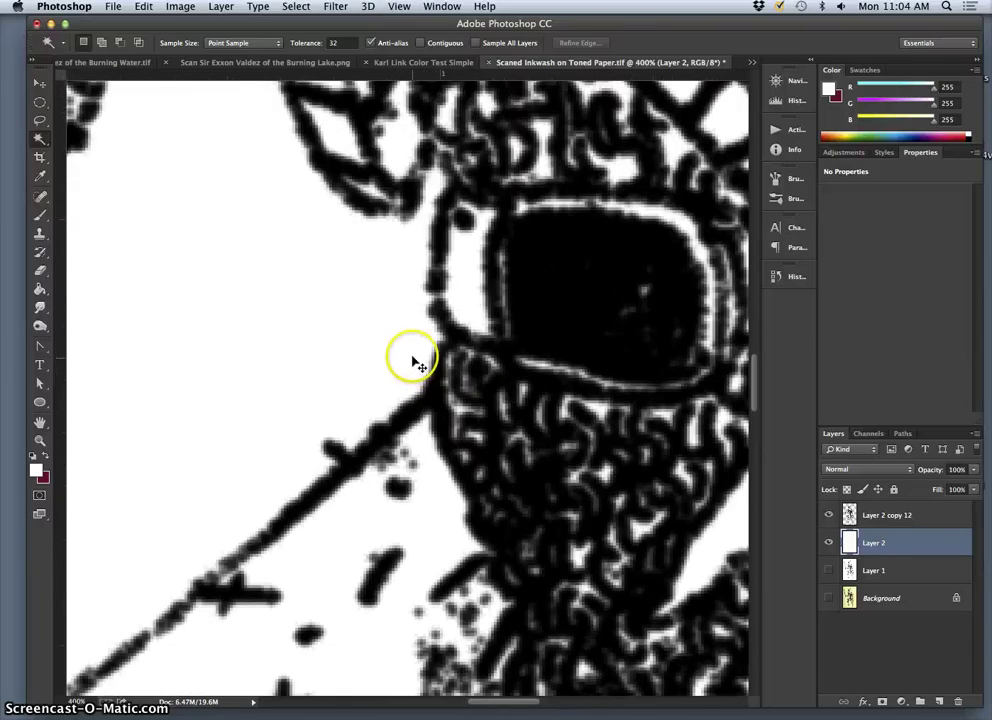
- Zoom and pan from the skull out to a view of the whole inked figure
scroll(410, 358, "up", 5)
scroll(410, 358, "up", 10)
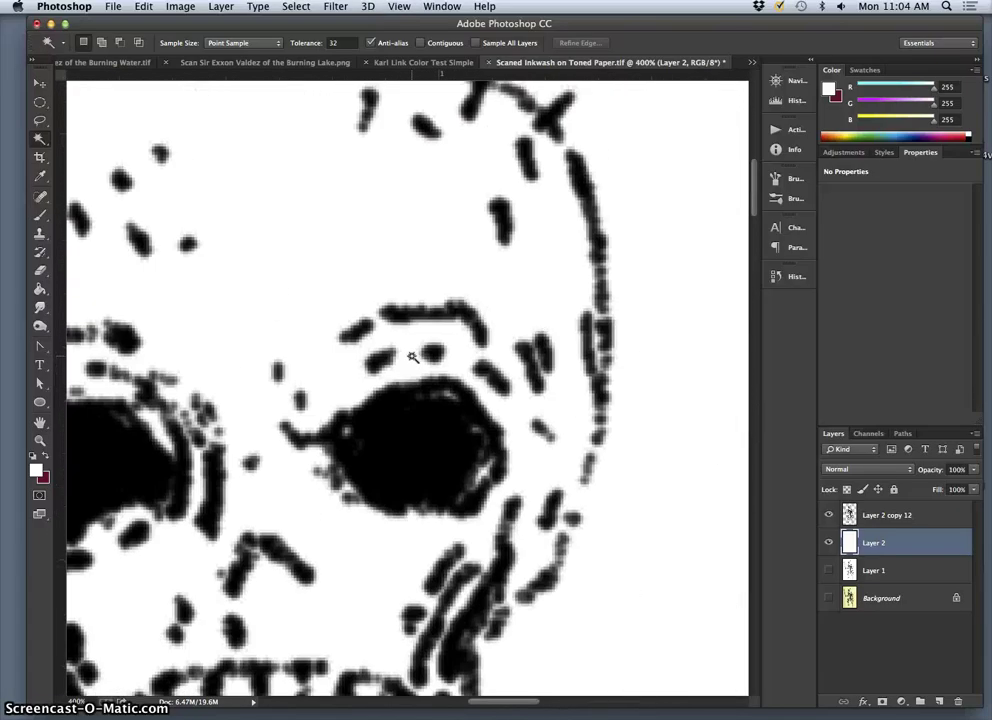
scroll(412, 357, "up", 5)
left_click(458, 332)
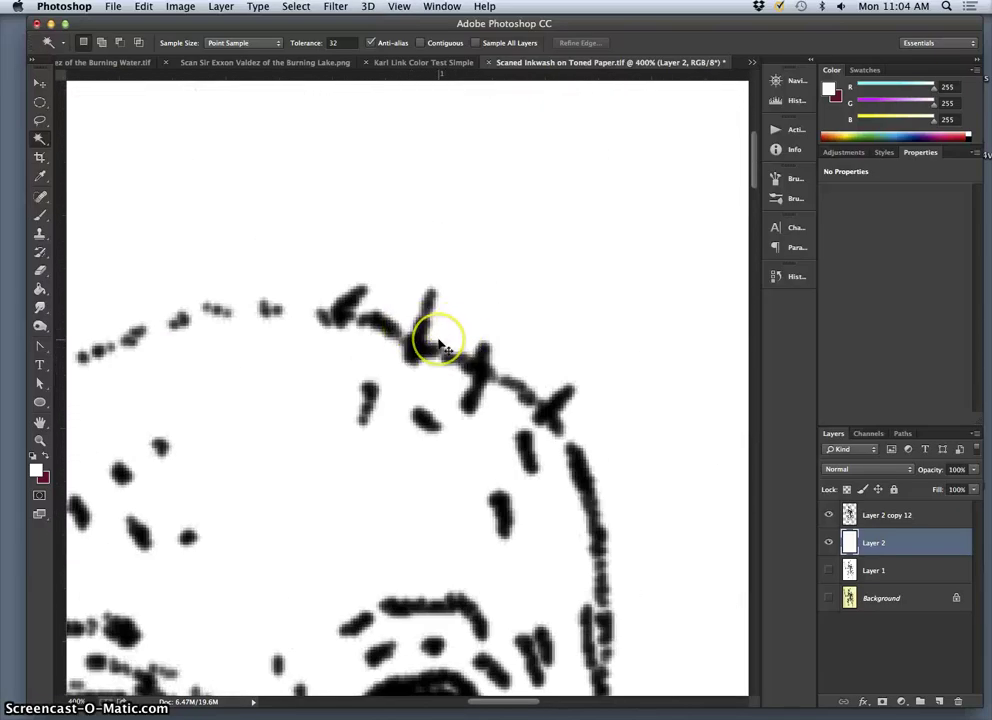
key("super+minus")
key("super+minus")
key("super+minus")
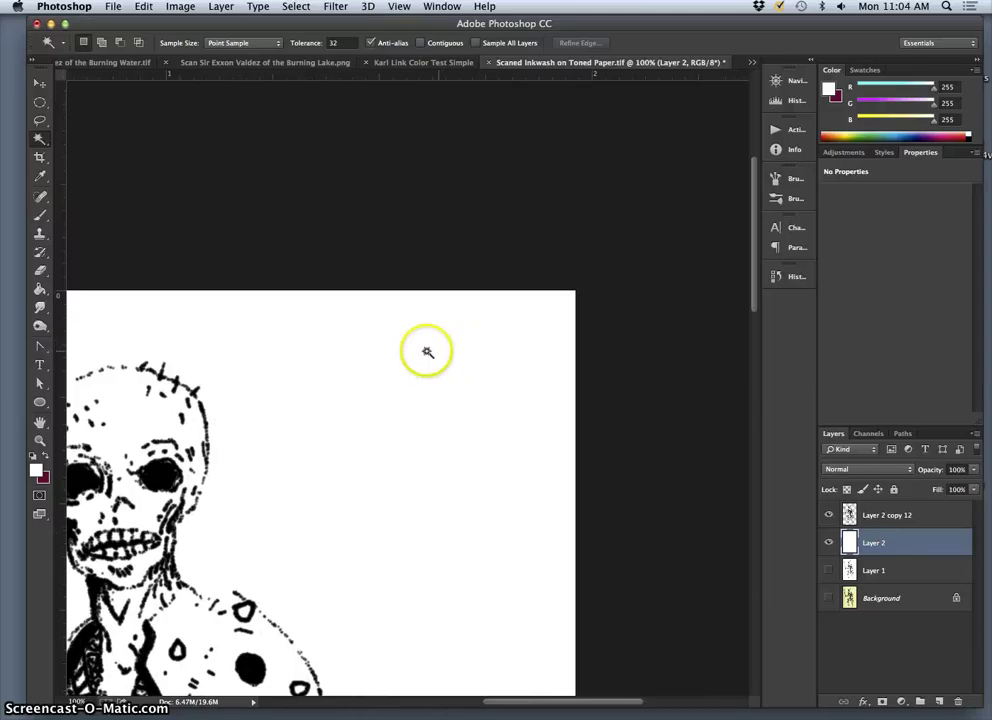
scroll(414, 351, "down", 5)
scroll(414, 348, "left", 5)
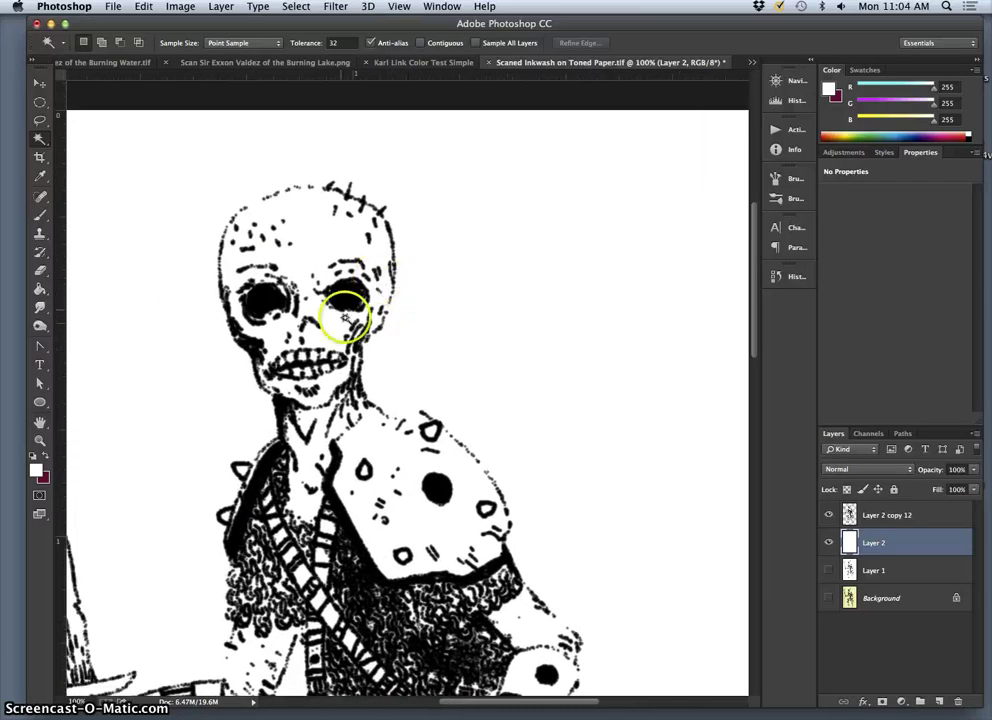
key("super+minus")
key("super+minus")
scroll(405, 354, "down", 3)
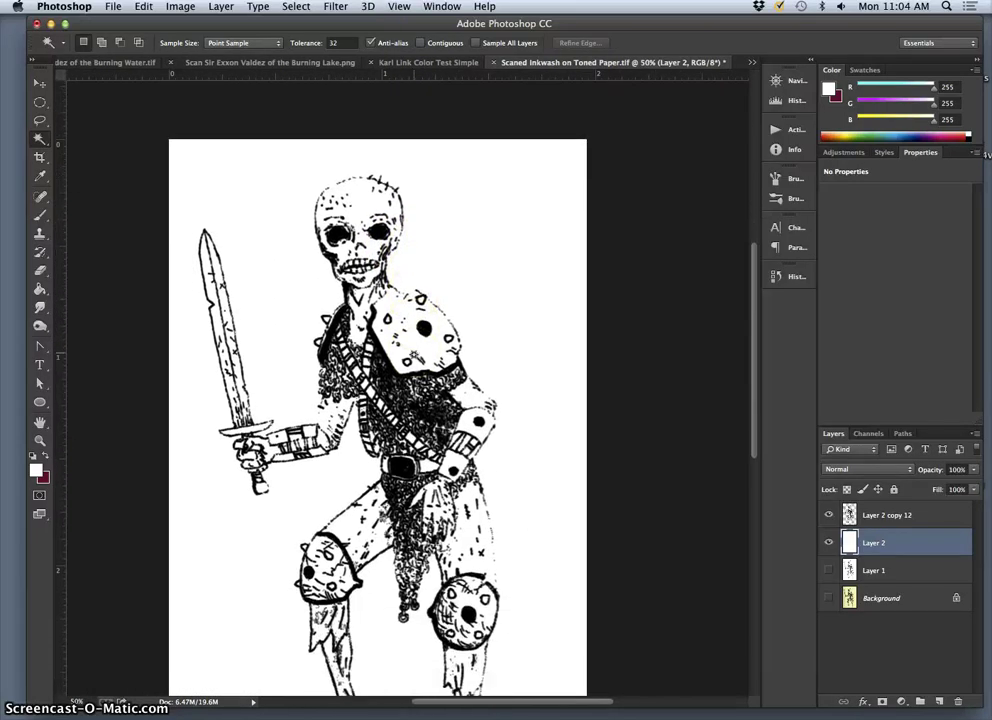
scroll(377, 388, "down", 3)
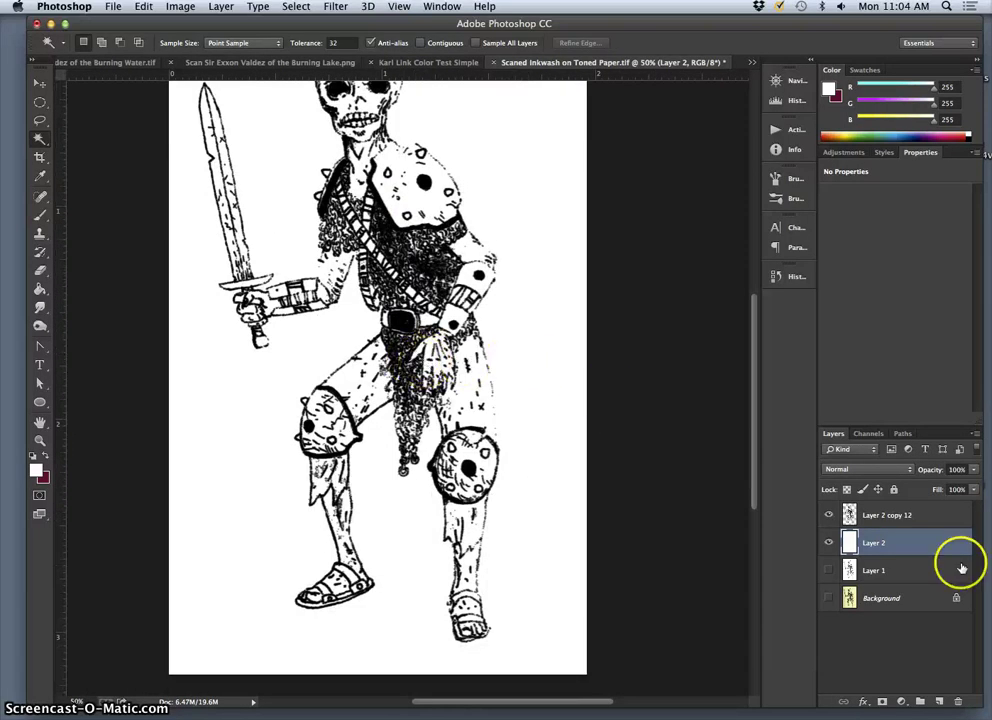
- Select Layer 2 copy 12 and hide the white Layer 2 backing
left_click(870, 516)
left_click(828, 542)
left_click(114, 7)
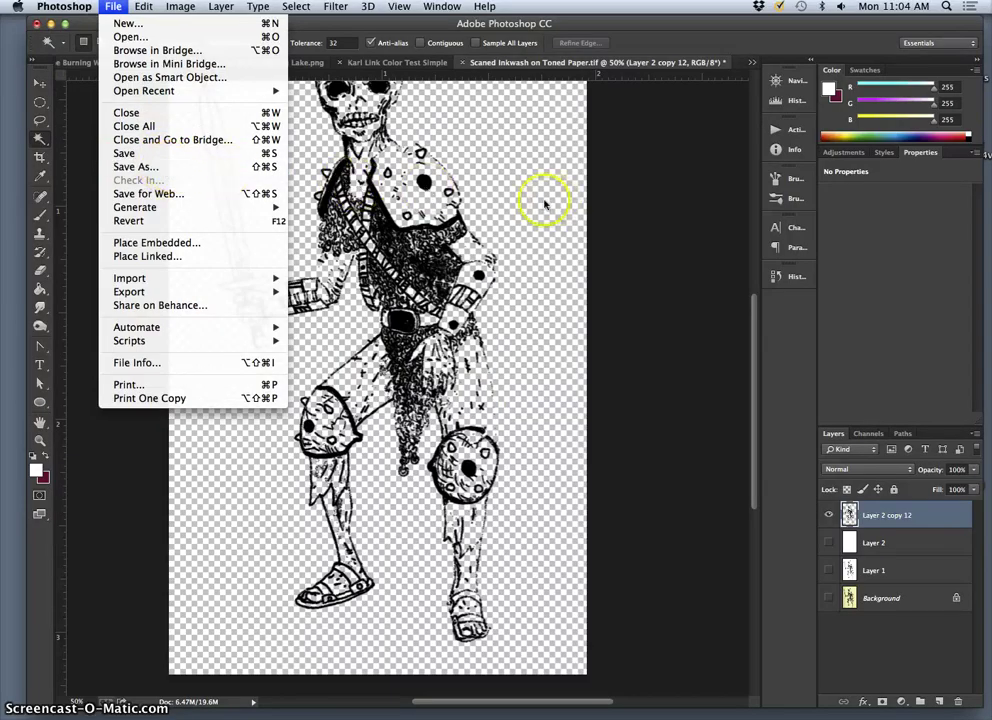
- Create a new empty Layer 3 above the figure and show the white Layer 2 backing again
left_click(544, 202)
left_click(939, 701)
left_click(828, 570)
key("super+equal")
key("super+equal")
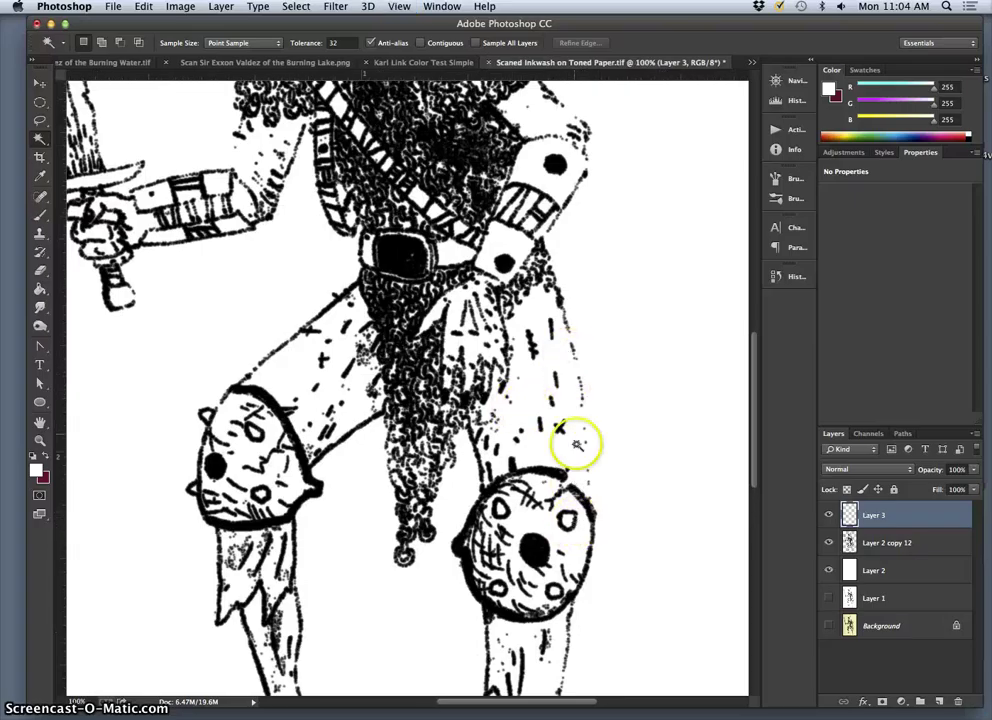
- Set up a black Brush at 12 px, 89% hardness and 100% opacity, tracing the thigh on Layer 3
left_click(42, 217)
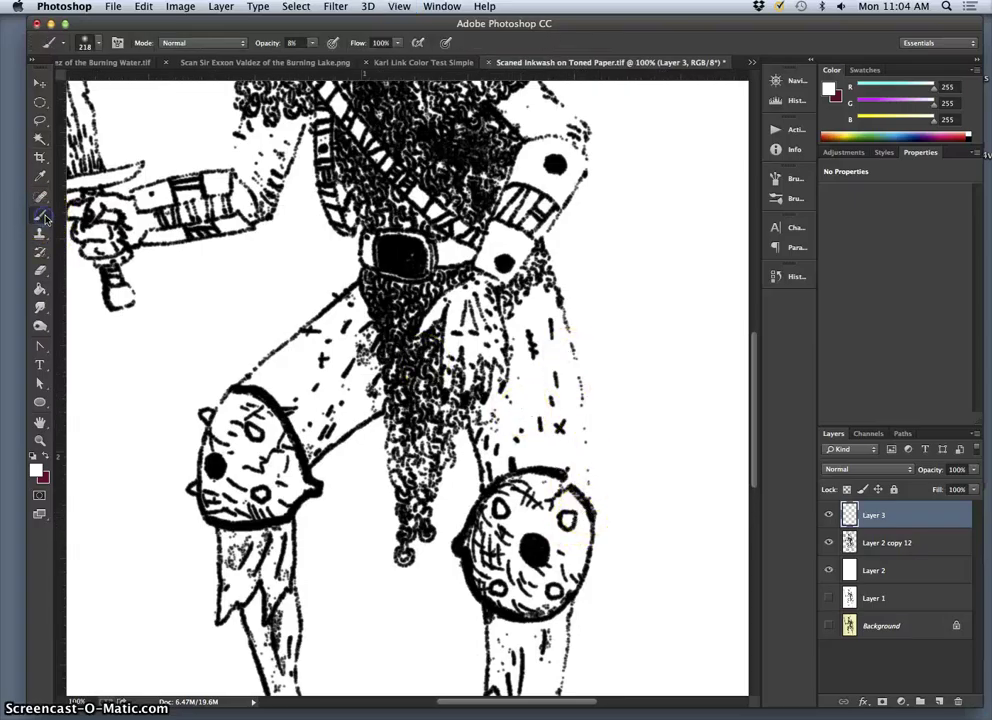
left_click(33, 455)
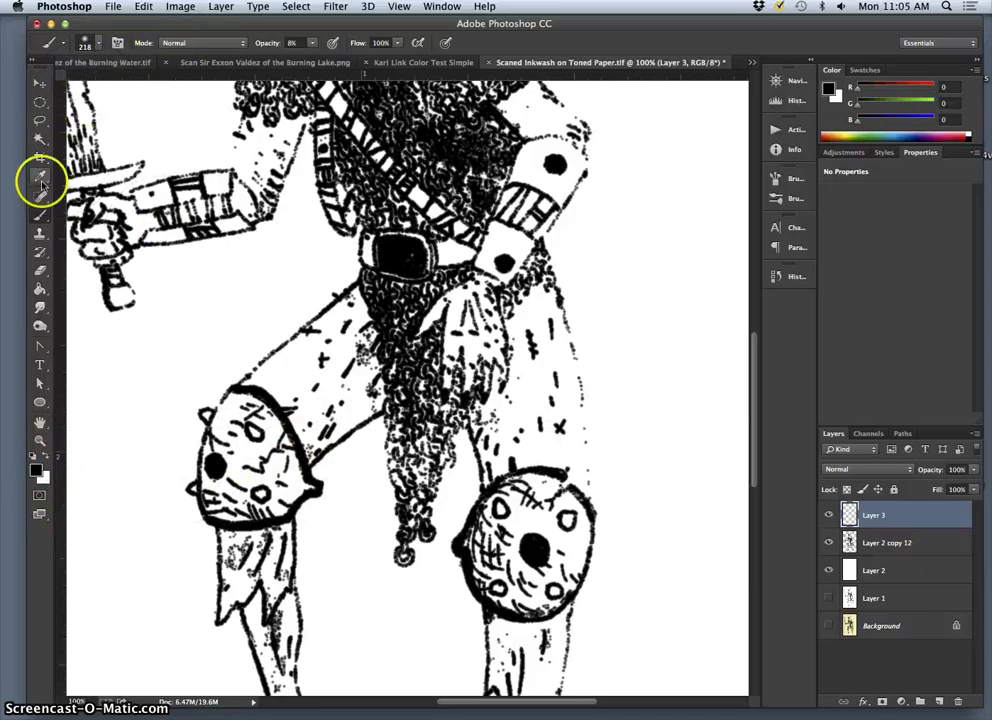
left_click(99, 44)
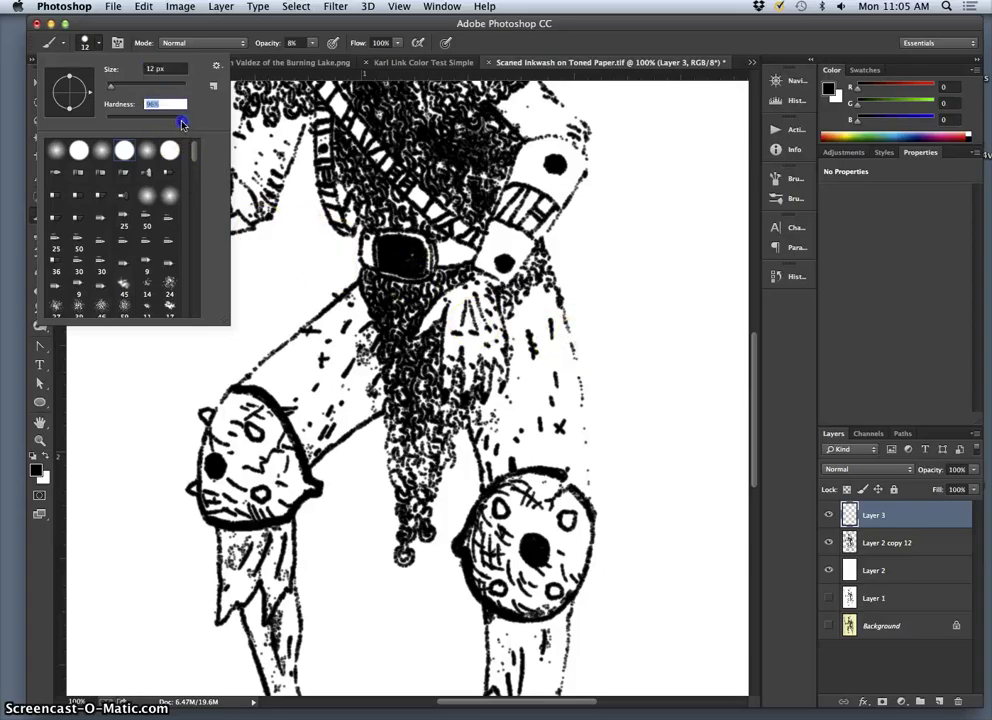
left_click_drag(180, 122, 177, 122)
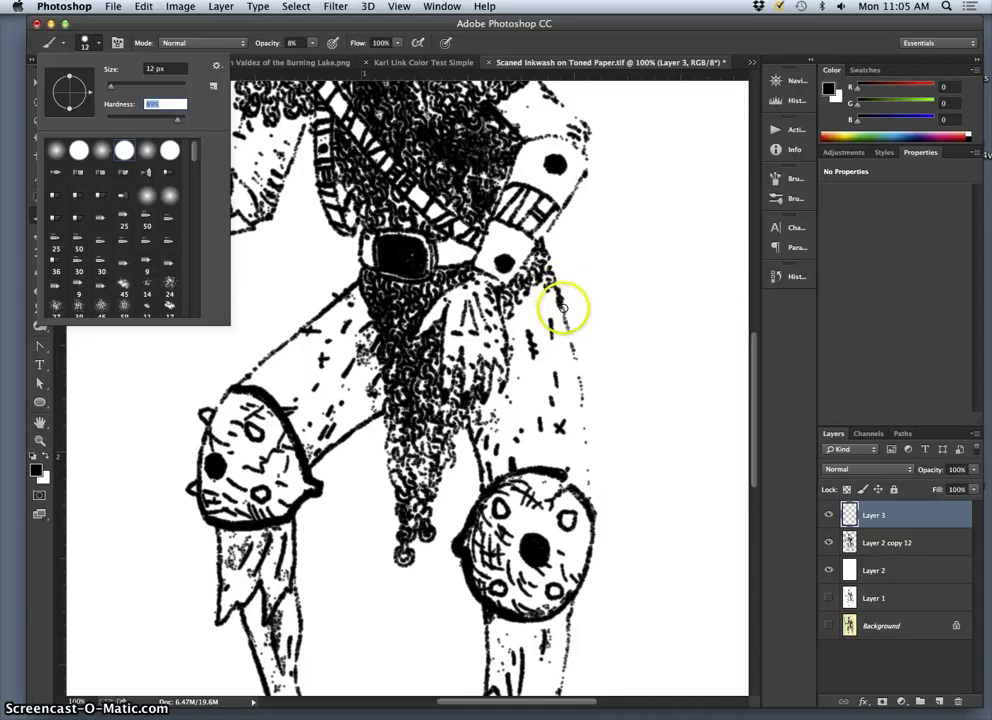
left_click(563, 310)
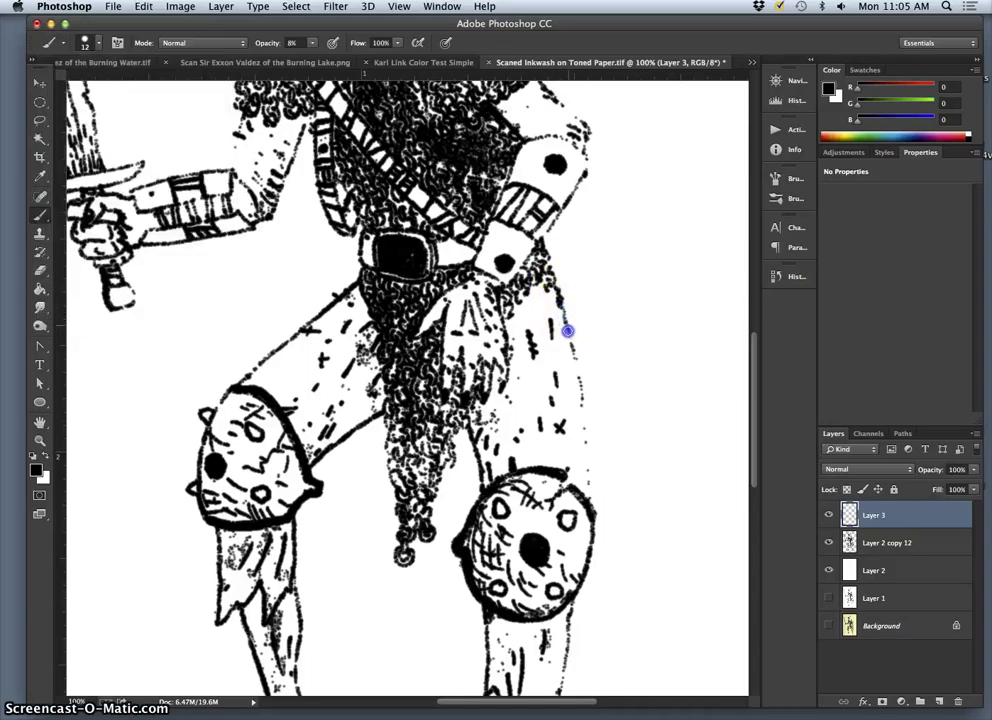
left_click_drag(567, 328, 565, 316)
left_click(310, 44)
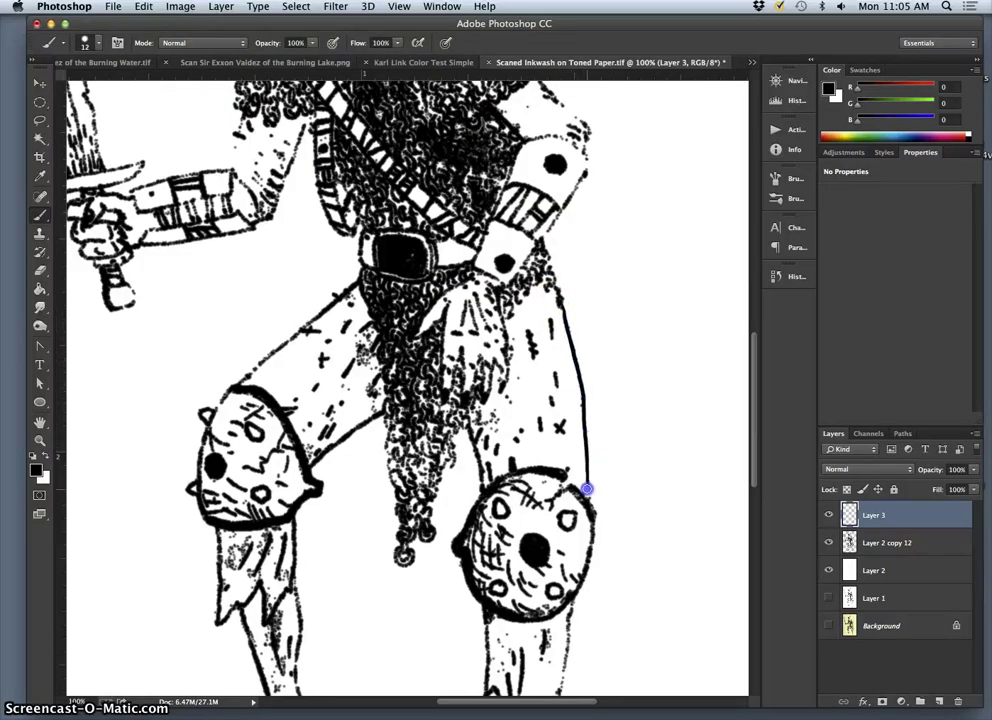
- Ink the left thigh's upper contour, then hide the inked figure and inspect the strokes at 400%
left_click_drag(300, 334, 240, 381)
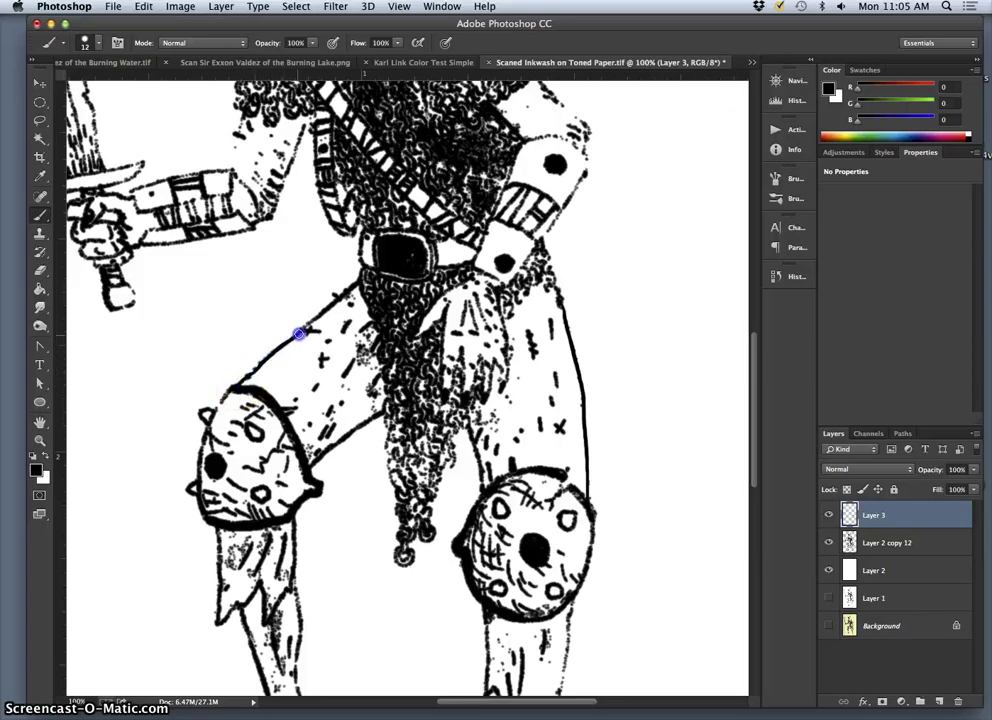
left_click(825, 511)
left_click(828, 541)
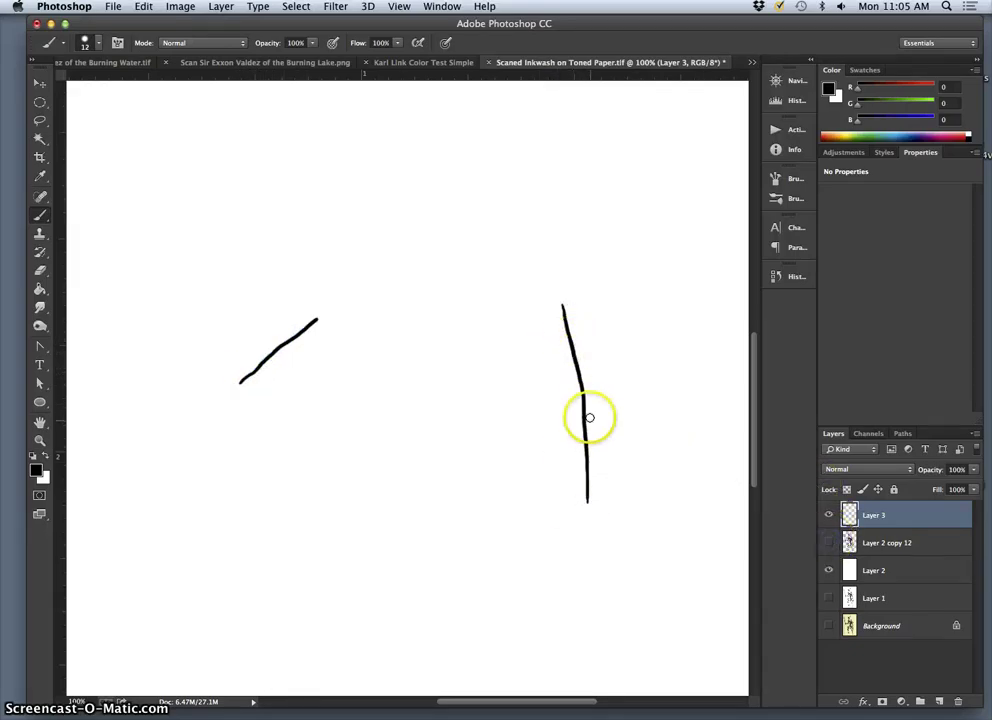
key("super+equal")
key("super+equal")
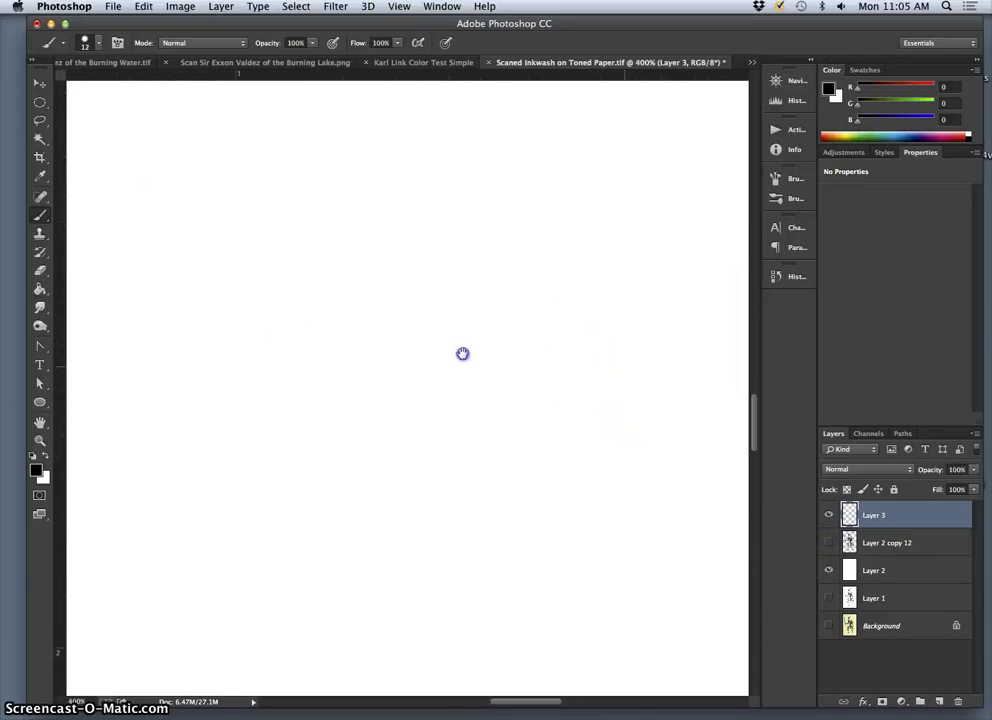
scroll(426, 351, "right", 10)
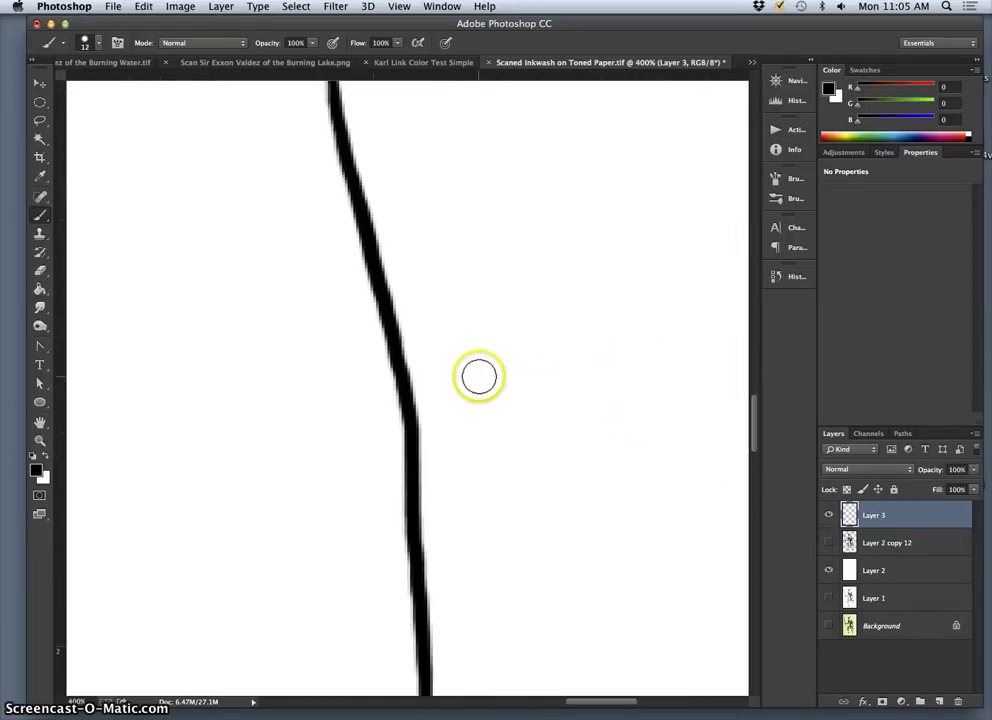
key("super+minus")
key("super+minus")
key("super+minus")
- Show Layer 2 copy 12 again and ink the outline and fingers of the hand at the belt
left_click(829, 543)
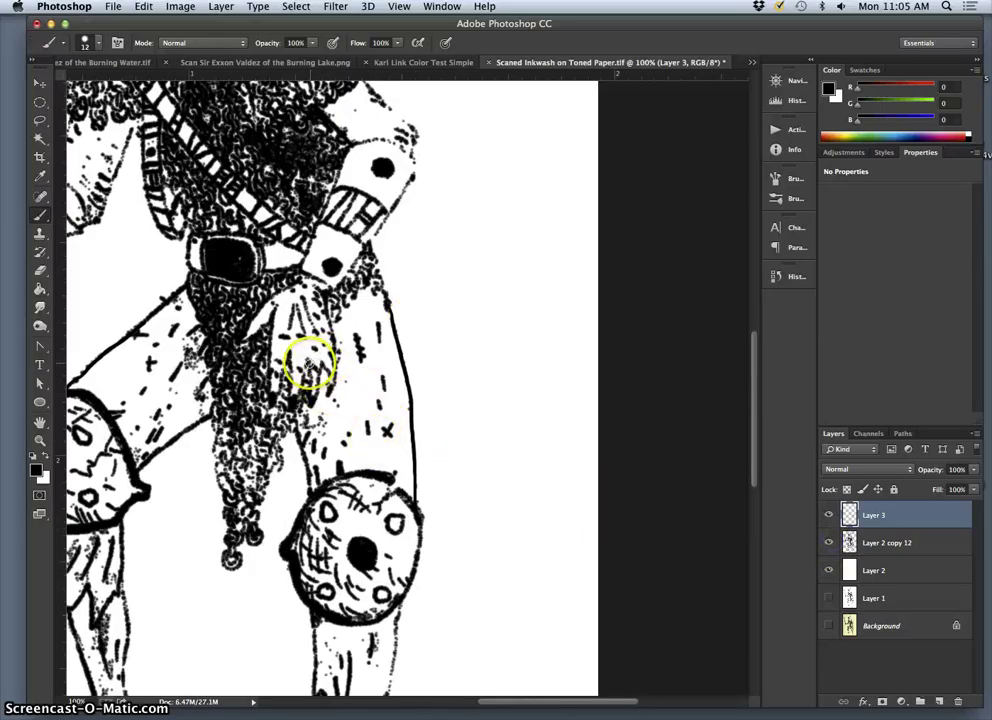
left_click(308, 366)
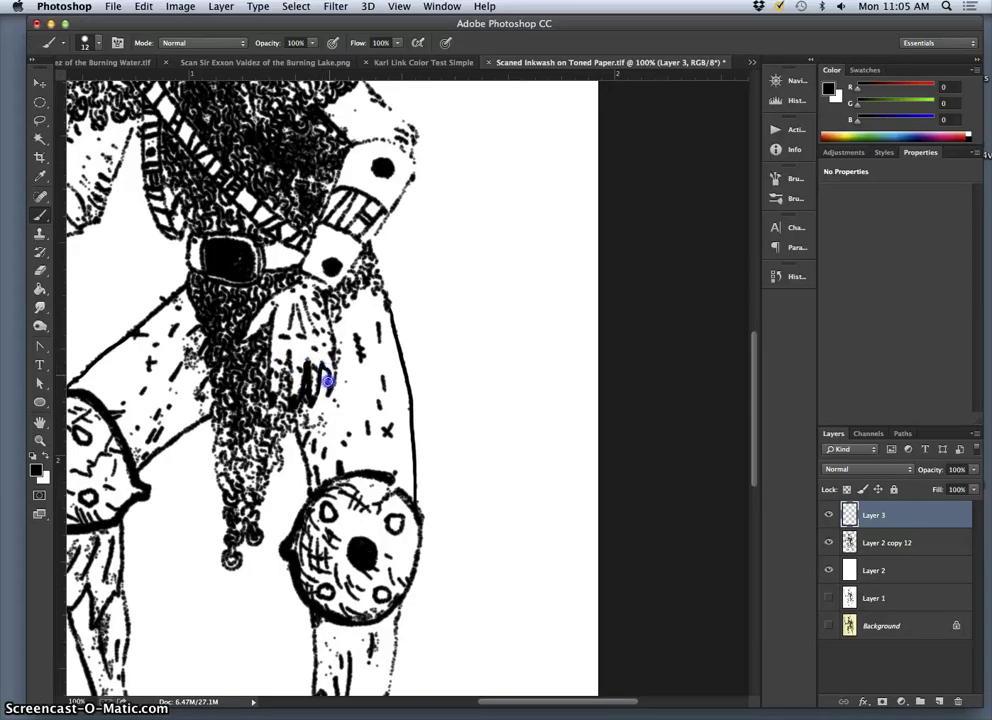
left_click(279, 357)
mouse_move(277, 430)
left_mouse_down()
mouse_move(266, 337)
mouse_move(269, 360)
left_mouse_up()
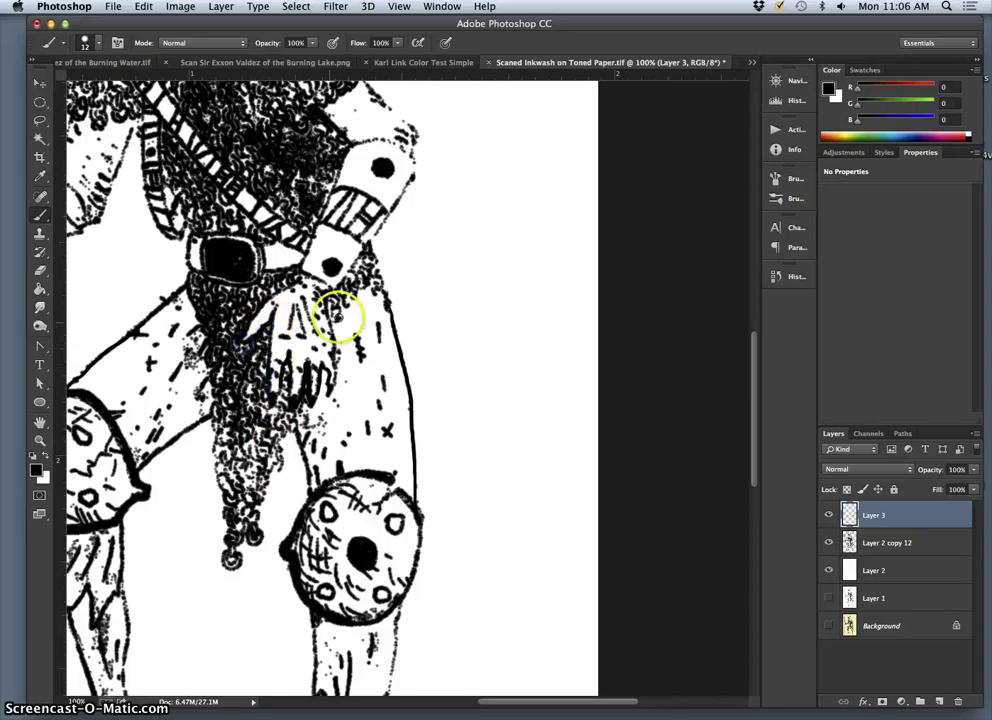
mouse_move(346, 296)
left_mouse_down()
mouse_move(288, 277)
mouse_move(300, 277)
left_mouse_up()
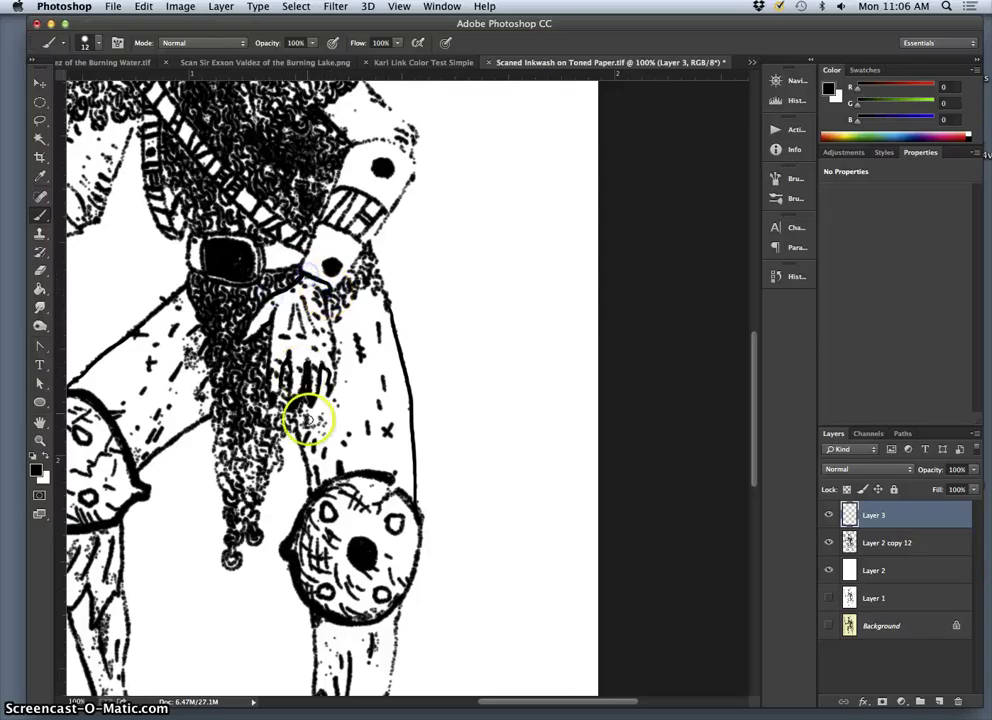
left_click_drag(311, 425, 263, 331)
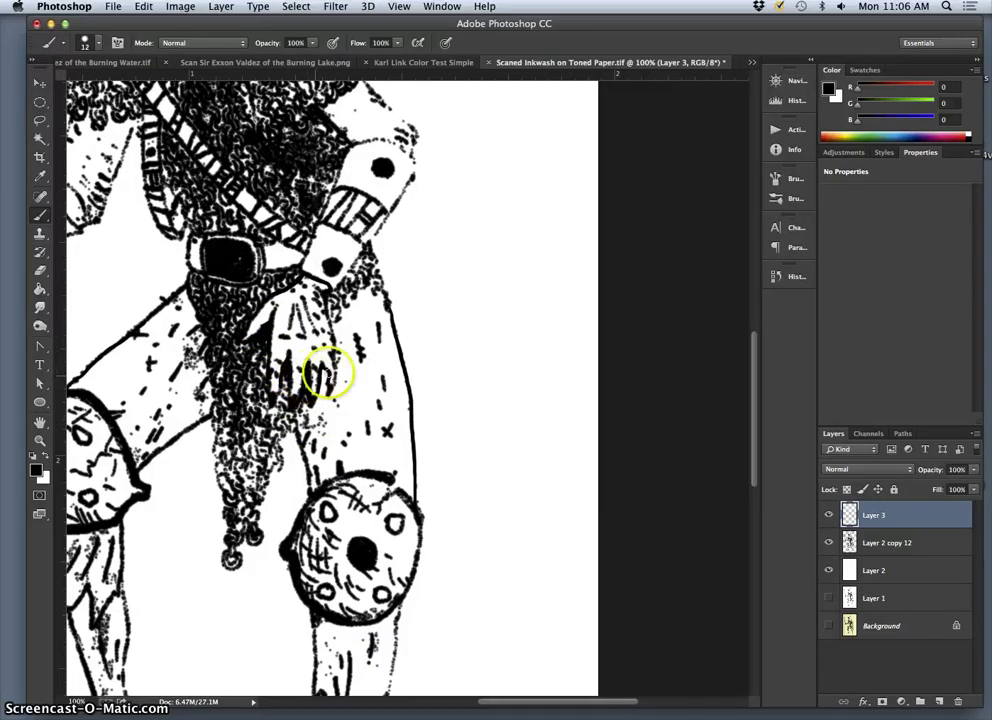
mouse_move(326, 375)
left_mouse_down()
mouse_move(287, 368)
mouse_move(268, 309)
mouse_move(247, 346)
mouse_move(297, 273)
left_mouse_up()
mouse_move(275, 397)
left_mouse_down()
mouse_move(297, 356)
mouse_move(299, 302)
mouse_move(300, 343)
mouse_move(335, 394)
mouse_move(314, 404)
mouse_move(304, 385)
mouse_move(287, 382)
mouse_move(289, 360)
mouse_move(260, 316)
mouse_move(276, 327)
mouse_move(270, 334)
mouse_move(295, 268)
left_mouse_up()
- Ink the bandolier edge and the raised upper arm's outline, redrawing one undone arm stroke
left_click(348, 145)
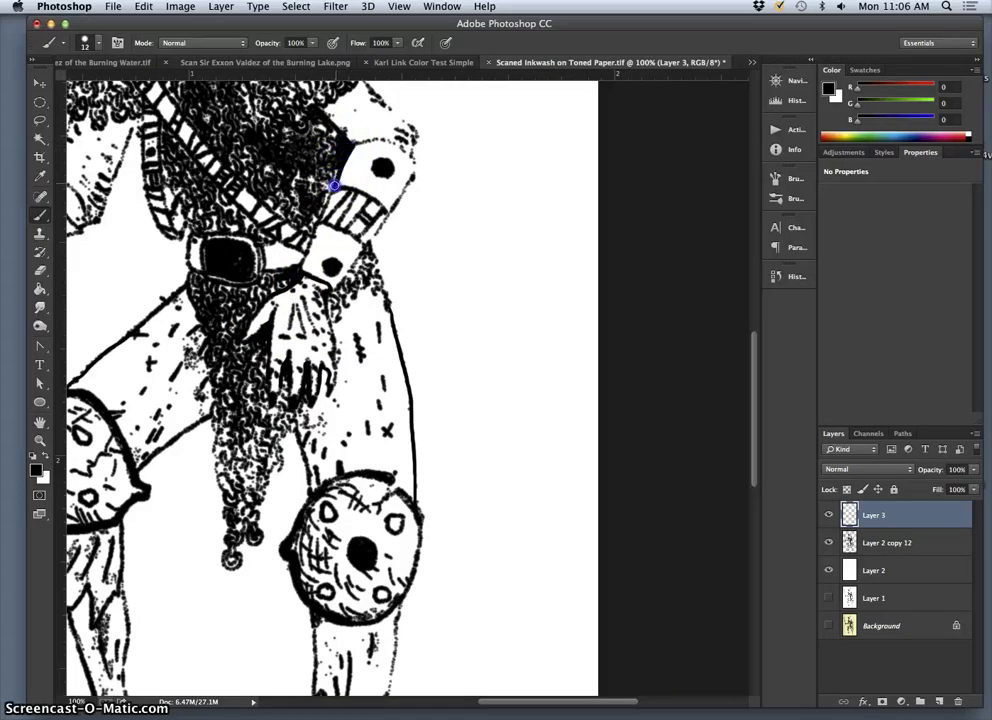
mouse_move(331, 189)
left_mouse_down()
mouse_move(370, 218)
mouse_move(413, 193)
mouse_move(363, 250)
left_mouse_up()
left_click(318, 227)
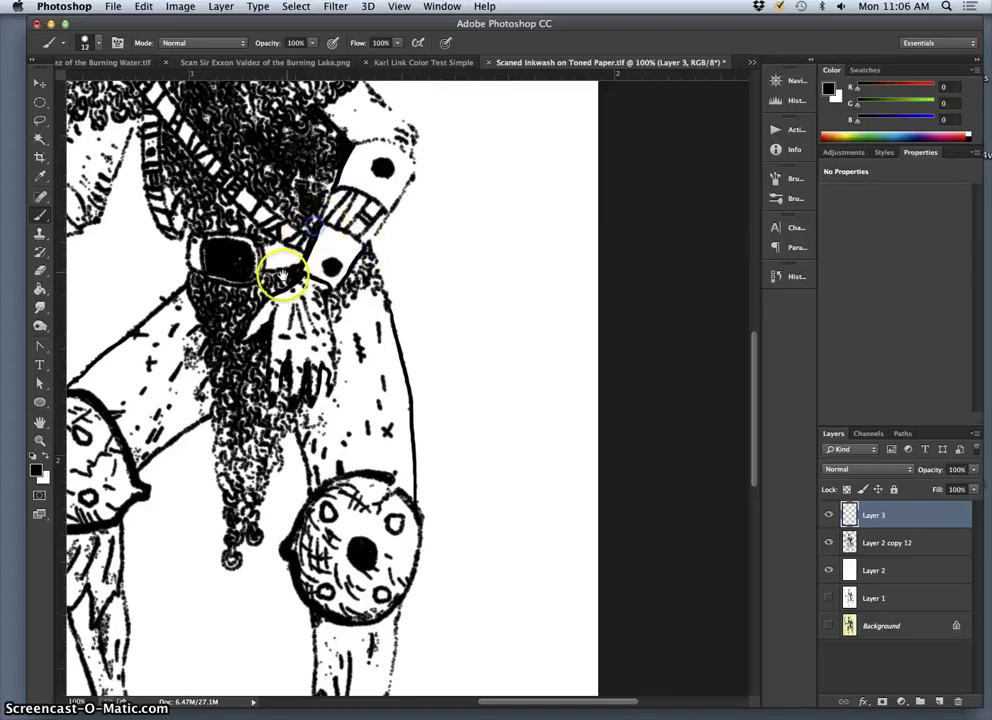
mouse_move(281, 281)
left_mouse_down()
mouse_move(379, 375)
mouse_move(436, 392)
mouse_move(436, 447)
left_mouse_up()
left_click(210, 292)
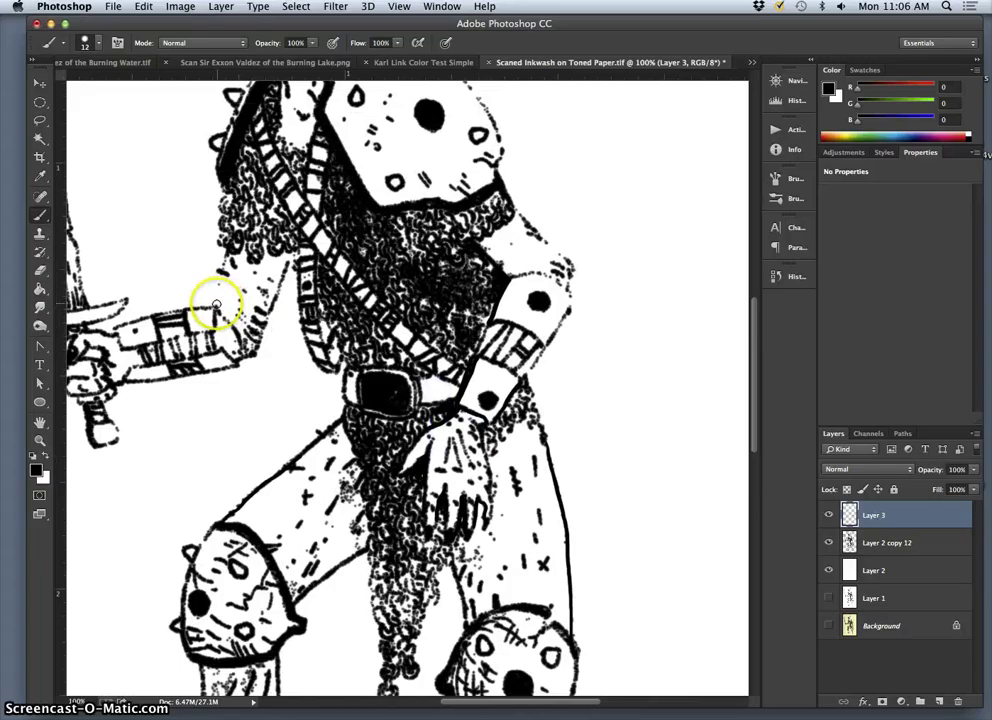
left_click(218, 291)
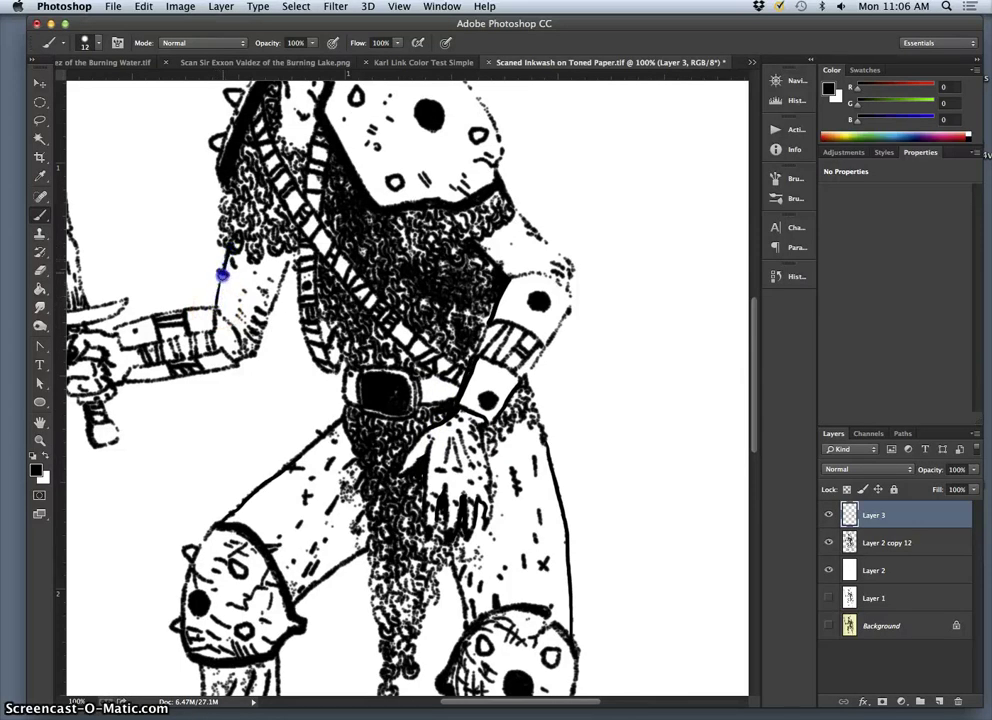
left_click(305, 276)
left_click(293, 253)
left_click_drag(287, 267, 289, 254)
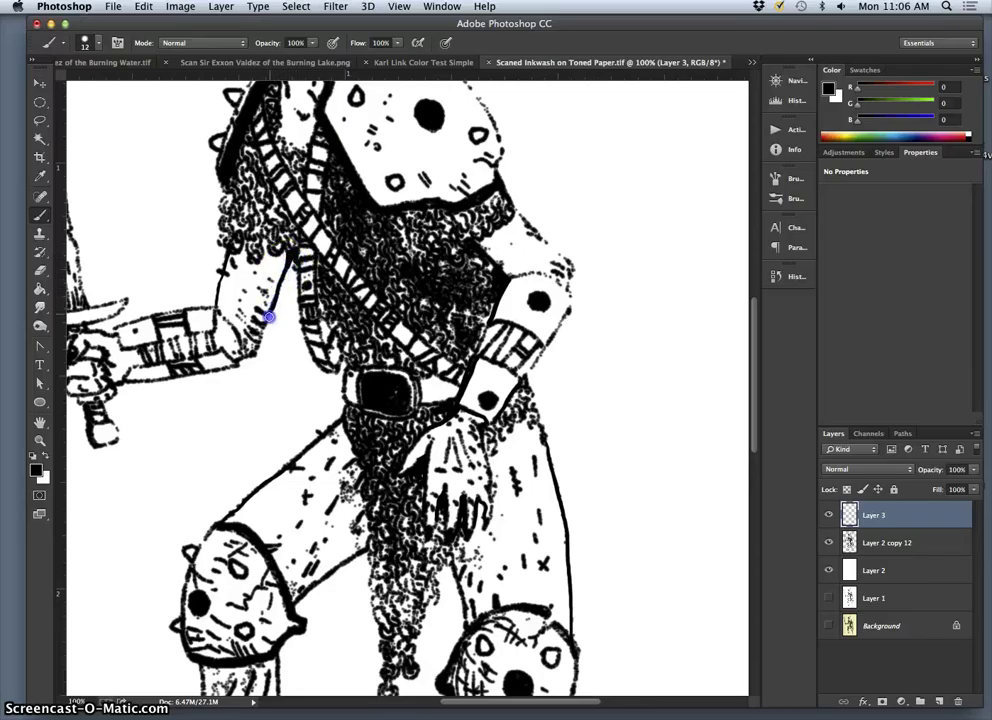
left_click_drag(268, 319, 263, 340)
key("super+z")
left_click_drag(119, 345, 122, 354)
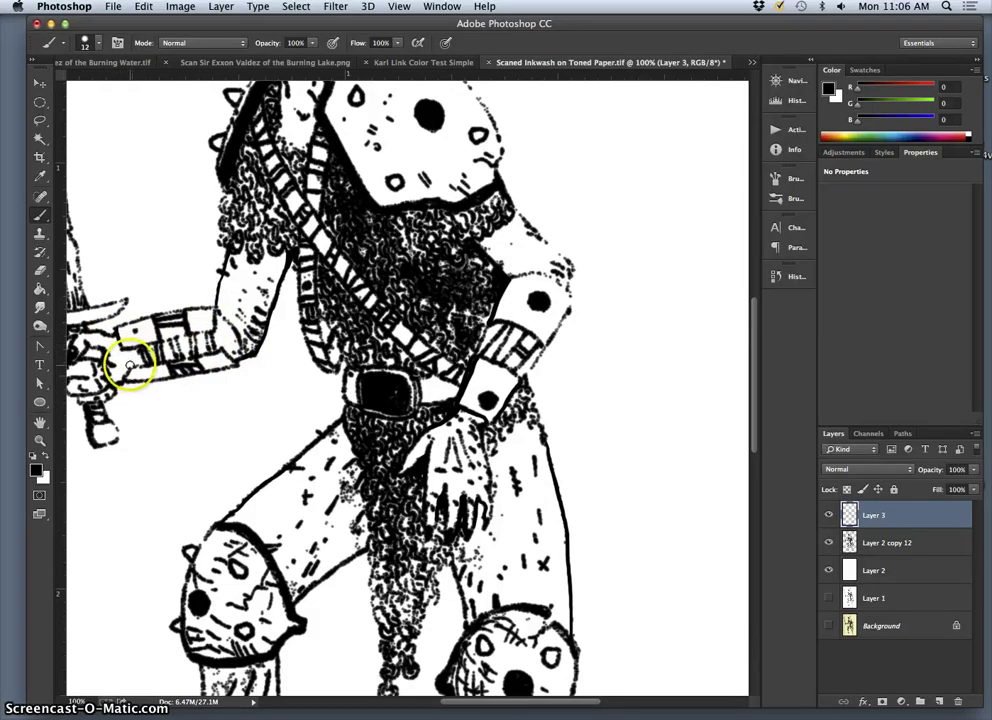
- Ink the skull's neck, cheek line, forehead edge and right edge on Layer 3
scroll(278, 185, "up", 10)
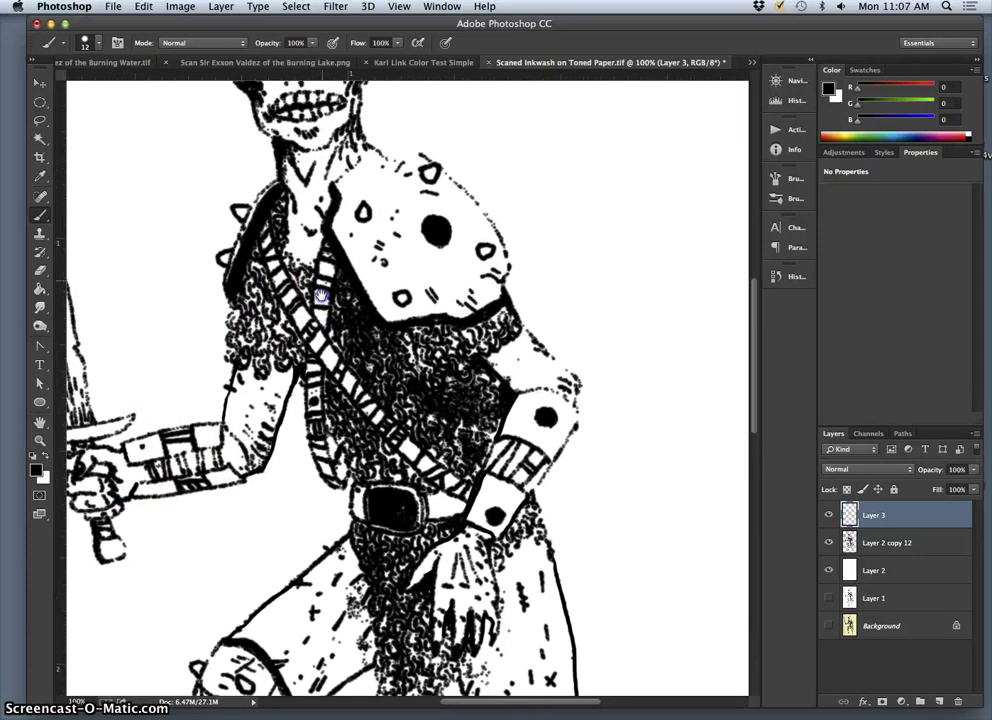
mouse_move(277, 287)
left_mouse_down()
mouse_move(313, 295)
mouse_move(285, 304)
mouse_move(290, 283)
mouse_move(285, 296)
mouse_move(343, 266)
mouse_move(354, 232)
left_mouse_up()
left_click(329, 222)
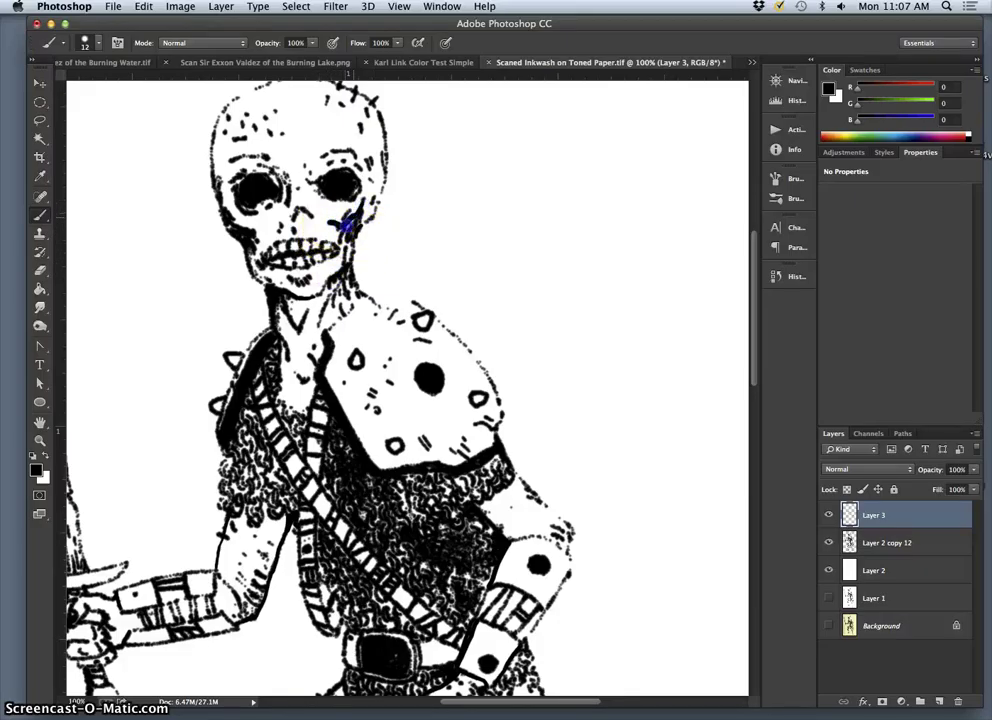
left_click_drag(346, 226, 338, 237)
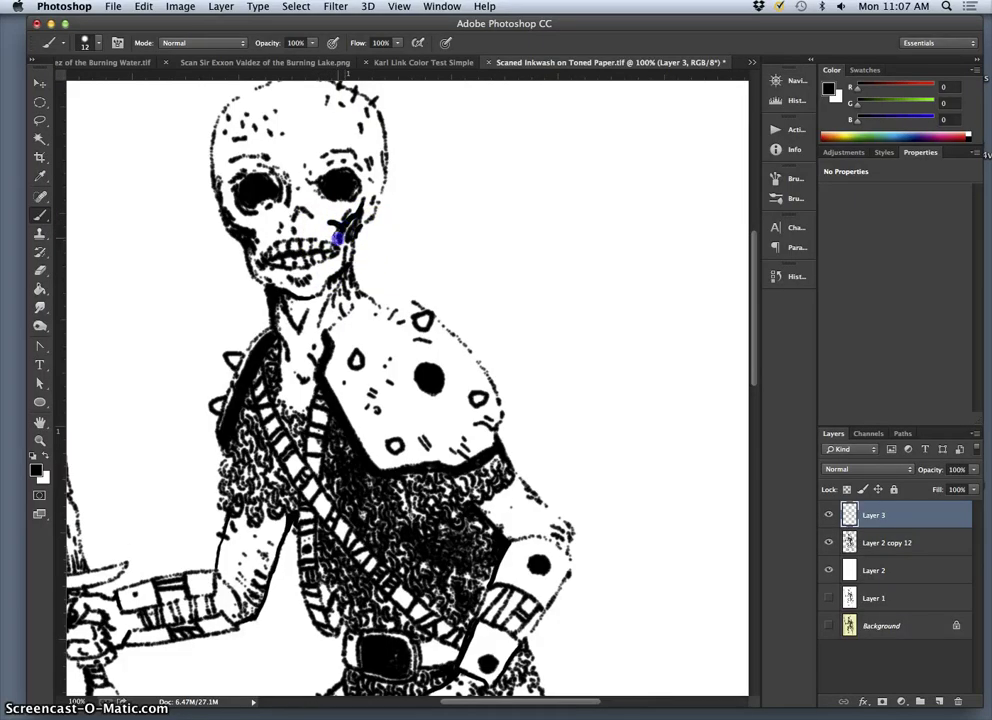
left_click(217, 123)
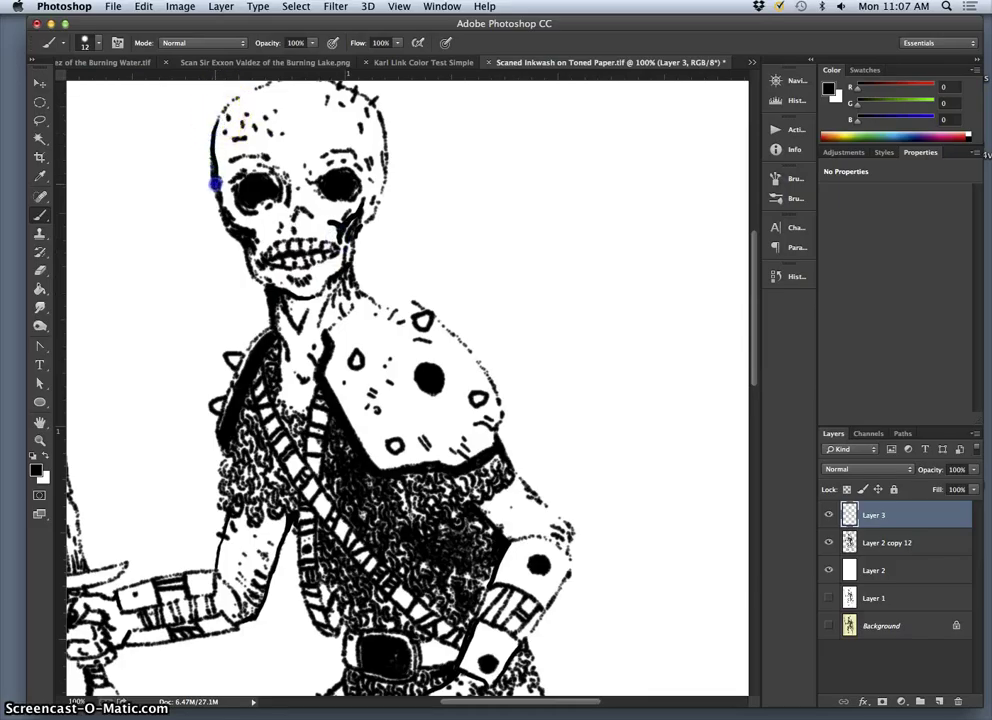
left_click(383, 157)
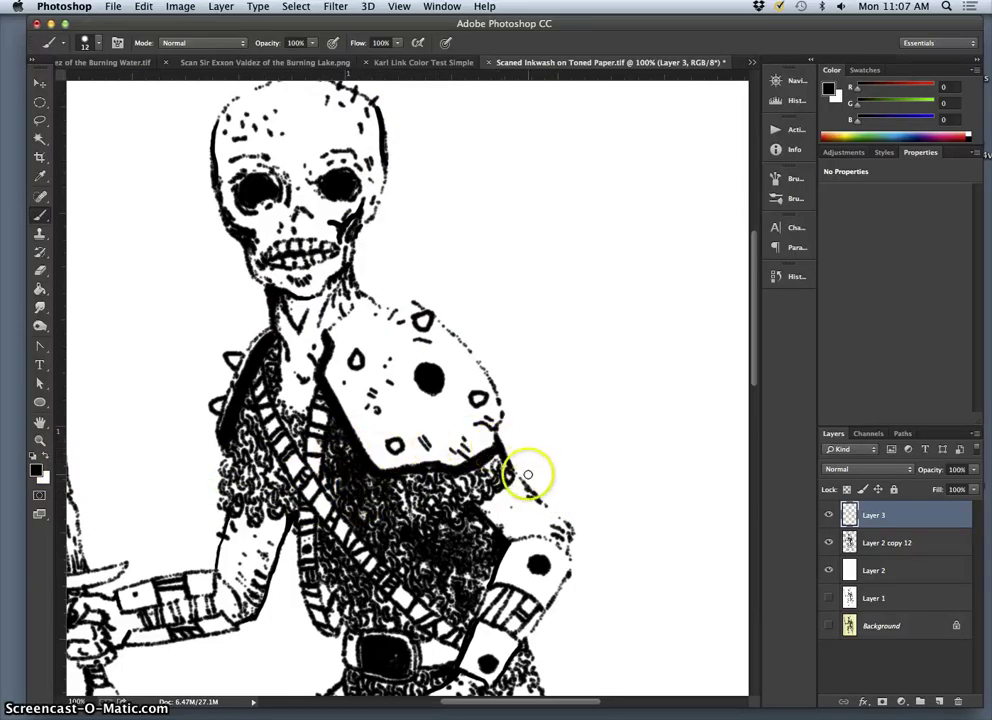
- Ink the outline along the shoulder armour, upper arm and down past the bracer
mouse_move(502, 500)
left_mouse_down()
mouse_move(509, 432)
mouse_move(518, 443)
left_mouse_up()
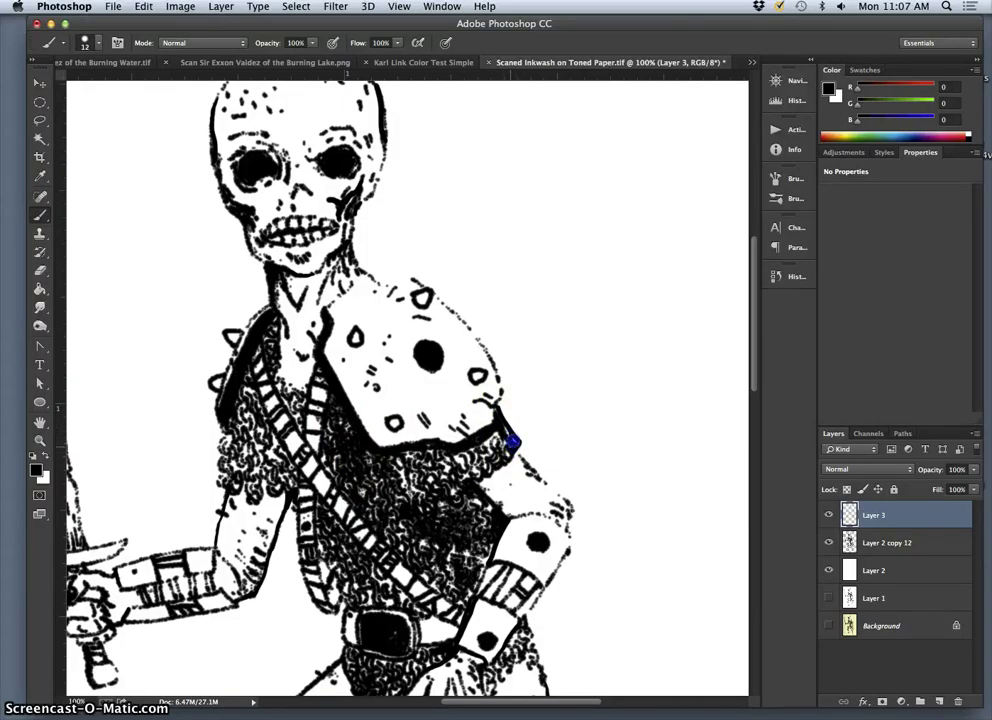
left_click_drag(511, 441, 548, 487)
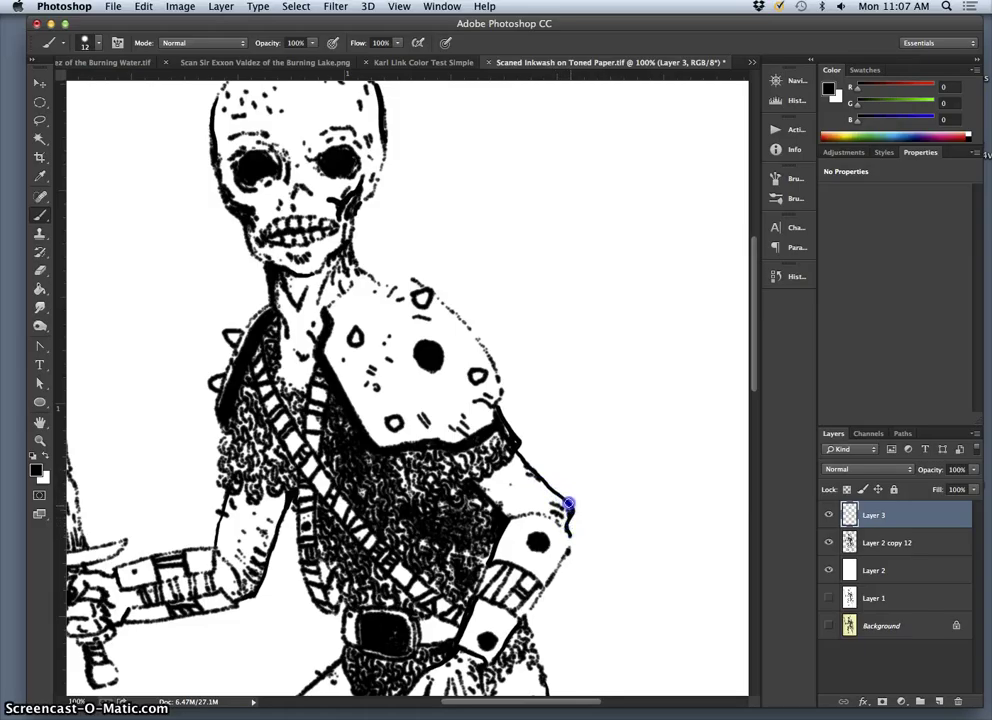
mouse_move(563, 497)
left_mouse_down()
mouse_move(526, 601)
mouse_move(547, 599)
mouse_move(561, 538)
mouse_move(510, 517)
left_mouse_up()
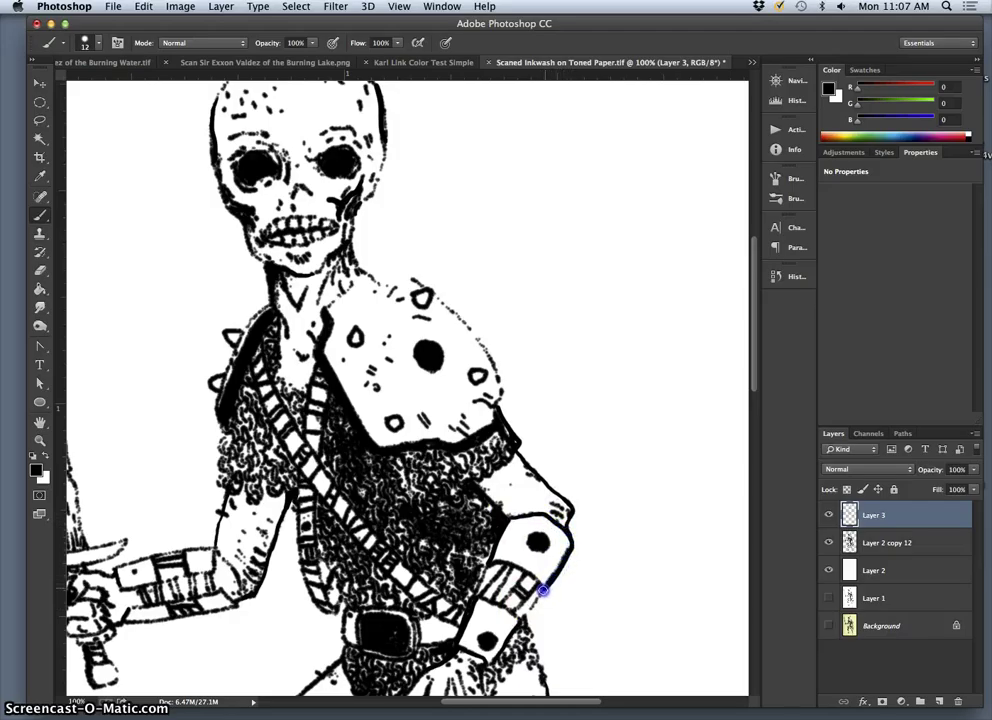
mouse_move(525, 602)
left_mouse_down()
mouse_move(514, 658)
mouse_move(522, 647)
left_mouse_up()
key("super+minus")
key("super+minus")
- Toggle Layer 2 copy 12 to check the new ink, then hide the white Layer 2 and zoom to 33.3%
left_click(828, 543)
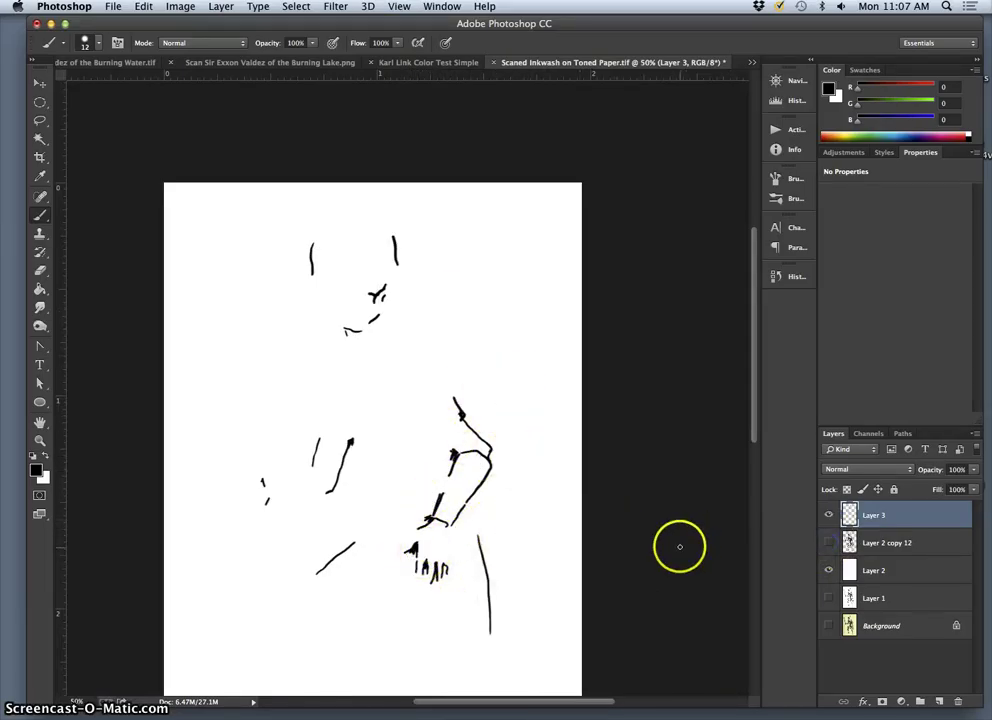
left_click(829, 543)
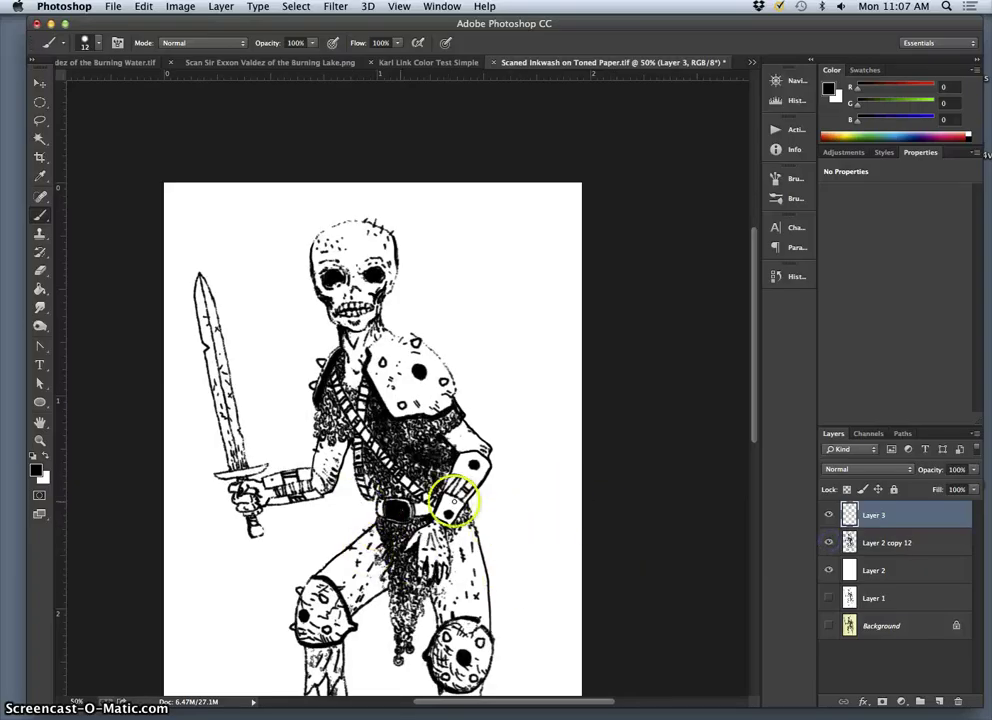
left_click(829, 570)
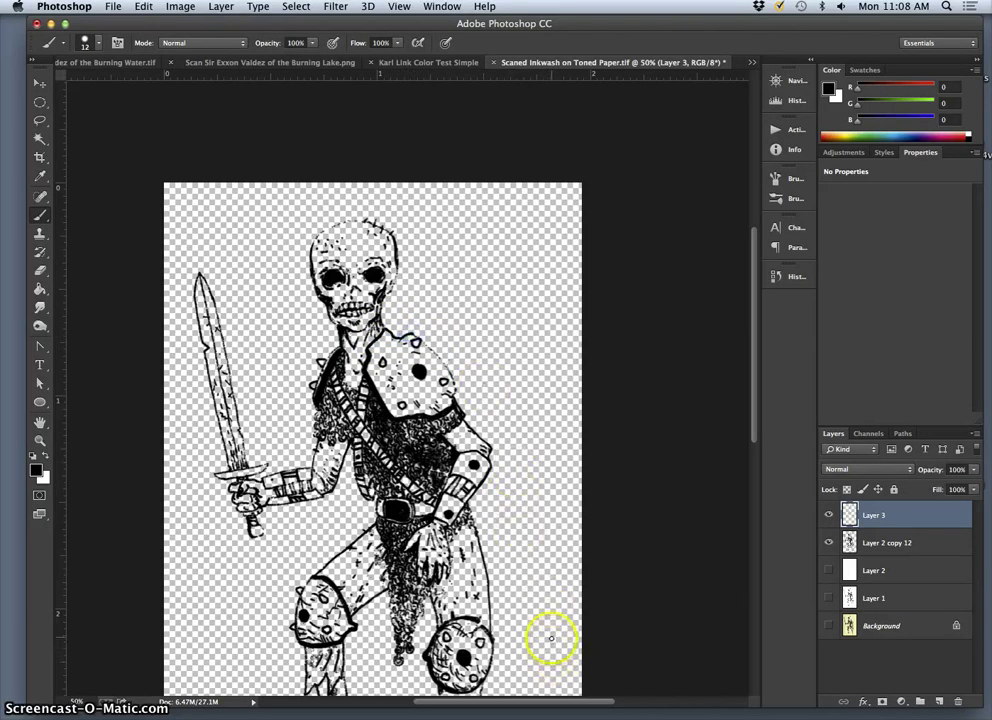
key("super+minus")
mouse_move(322, 703)
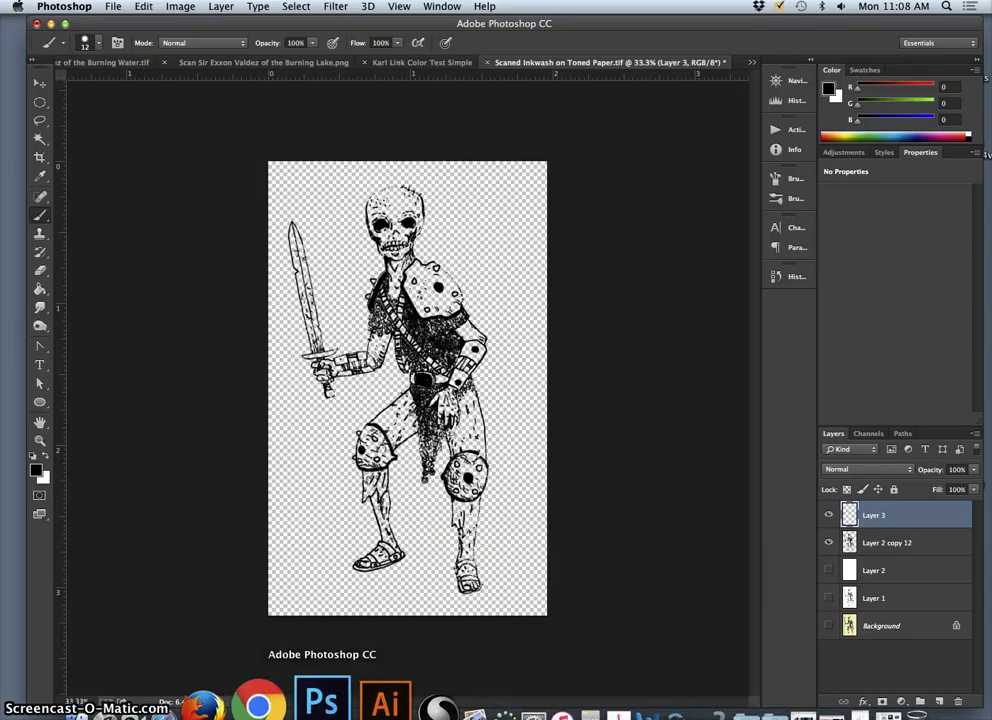
- In a new Chrome tab, search Google for 'rough pencil knight sketch' and show the Images results
left_click(258, 706)
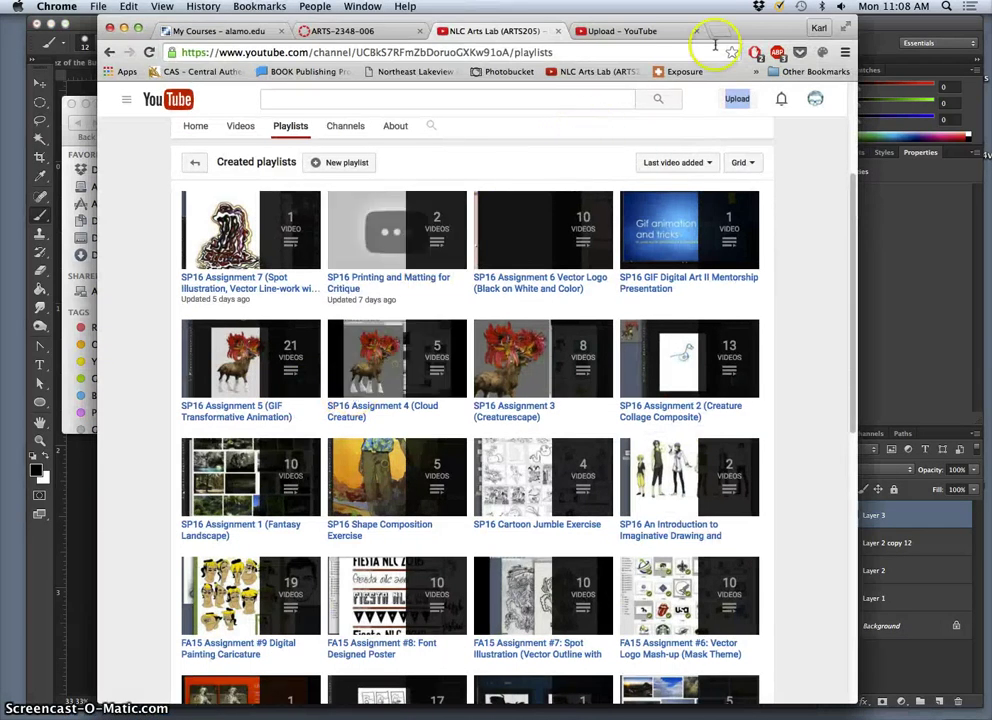
left_click(727, 33)
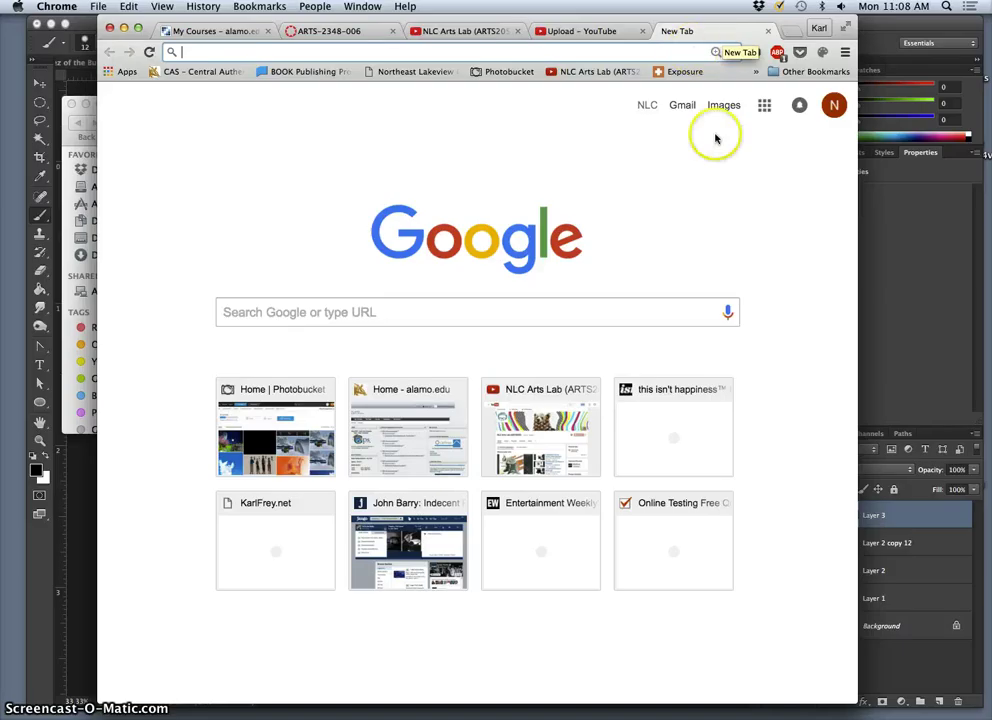
left_click(408, 316)
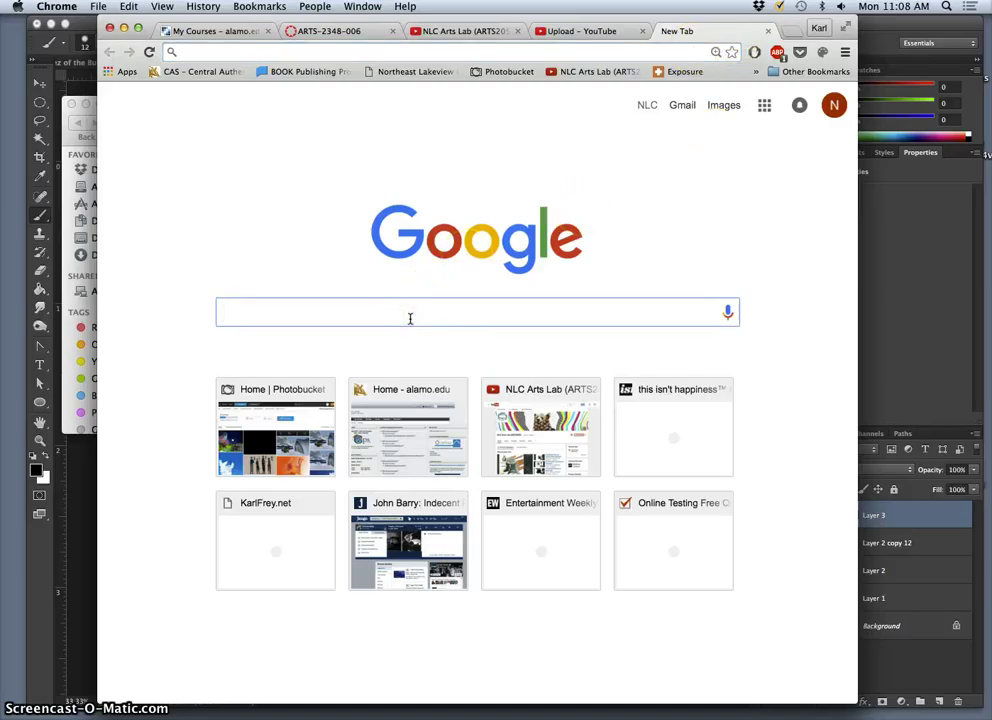
type("rough pe")
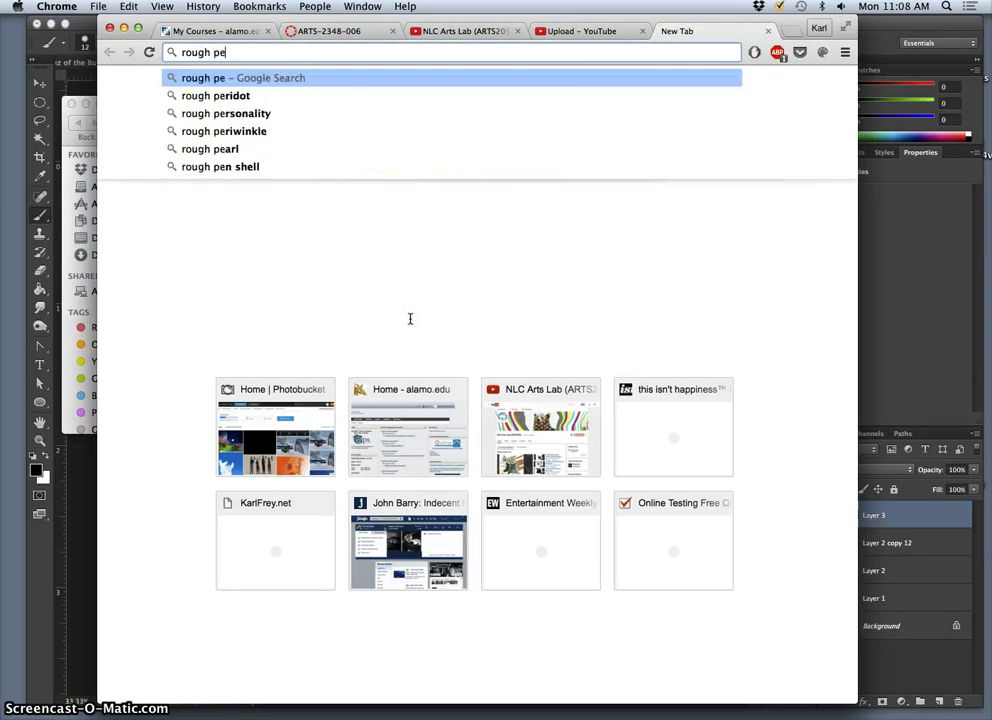
type("ncil knight sketch")
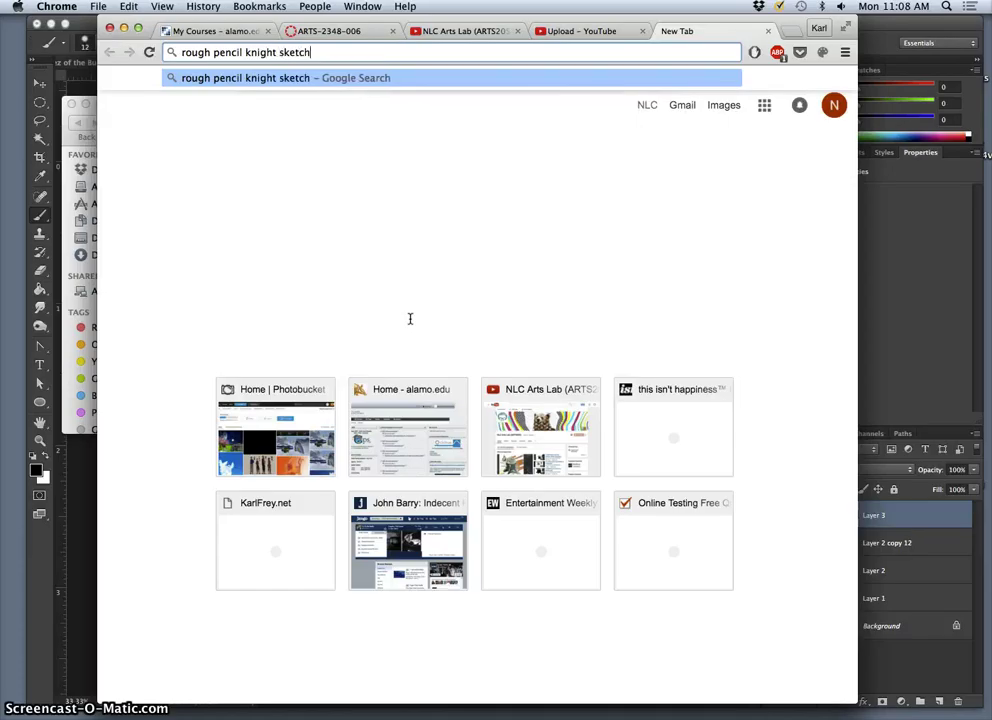
key("Return")
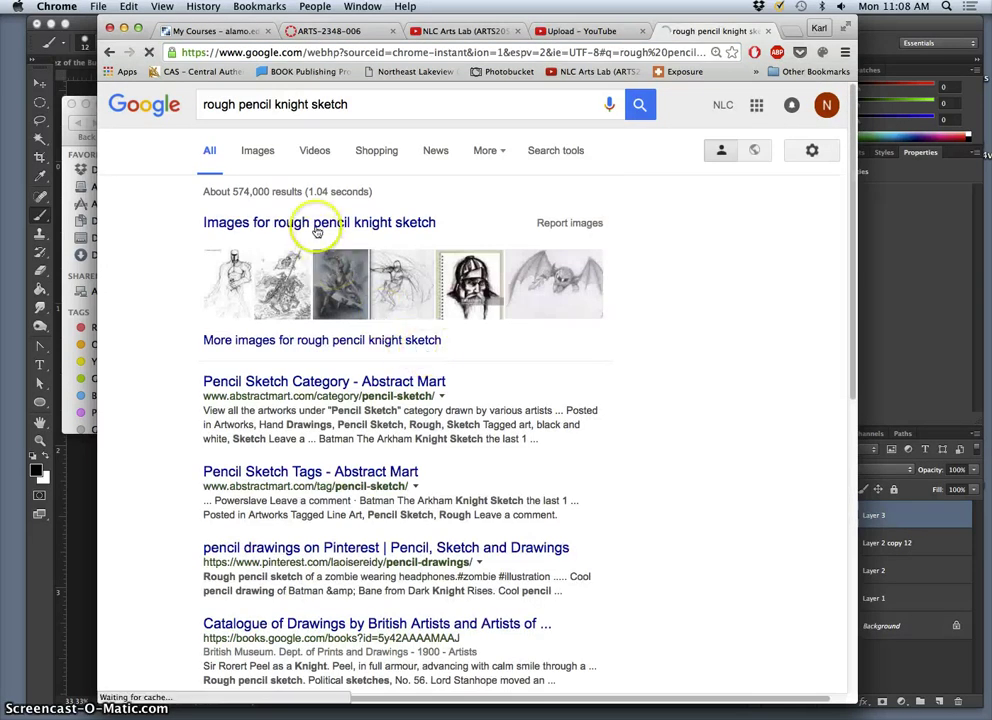
left_click(301, 223)
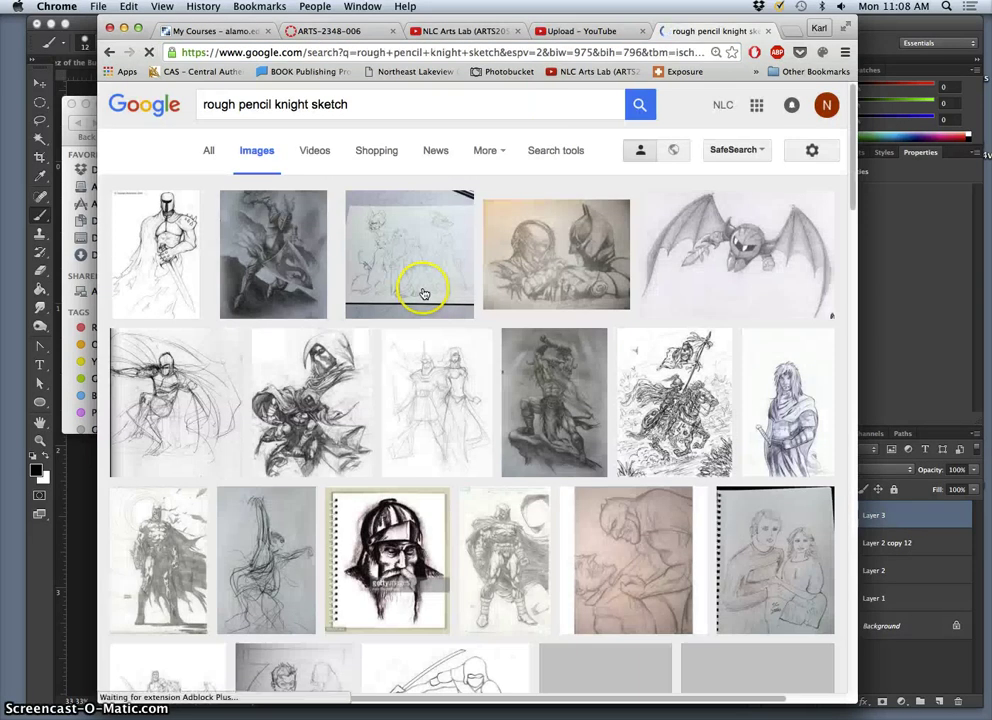
- Open a knight sketch result and the Minotaur sketch result in new tabs
scroll(453, 318, "down", 5)
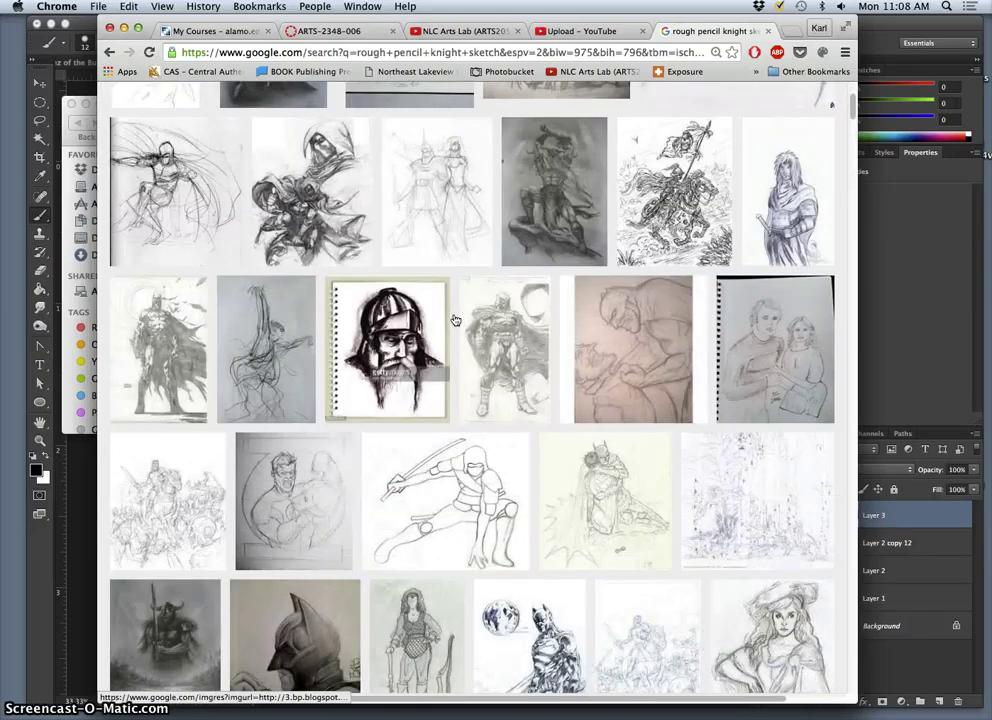
scroll(453, 318, "down", 8)
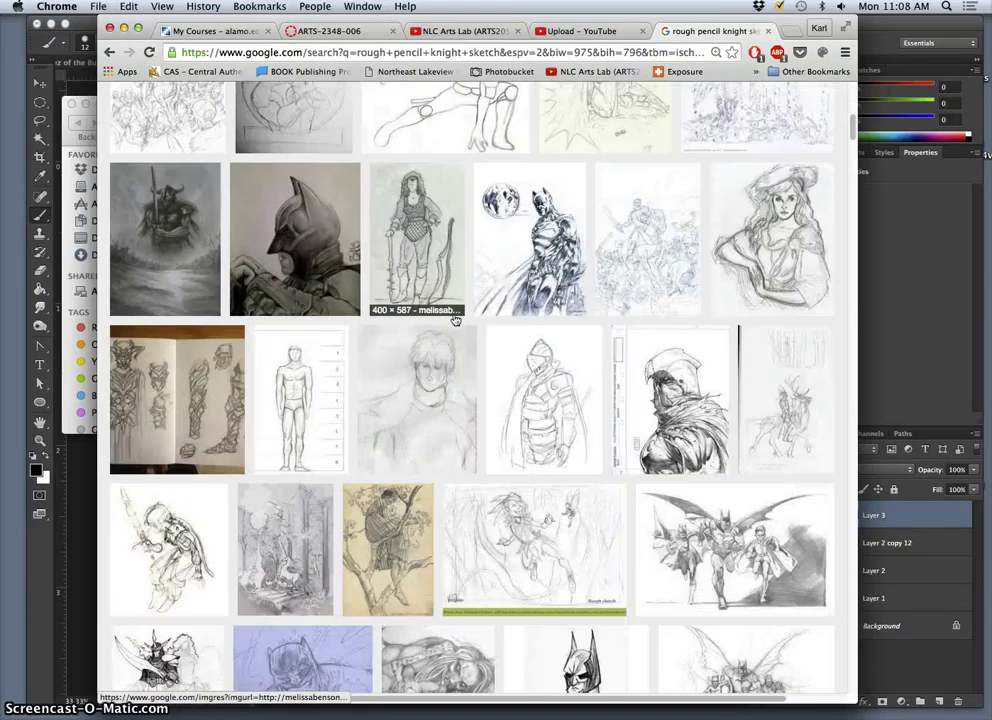
scroll(453, 318, "down", 4)
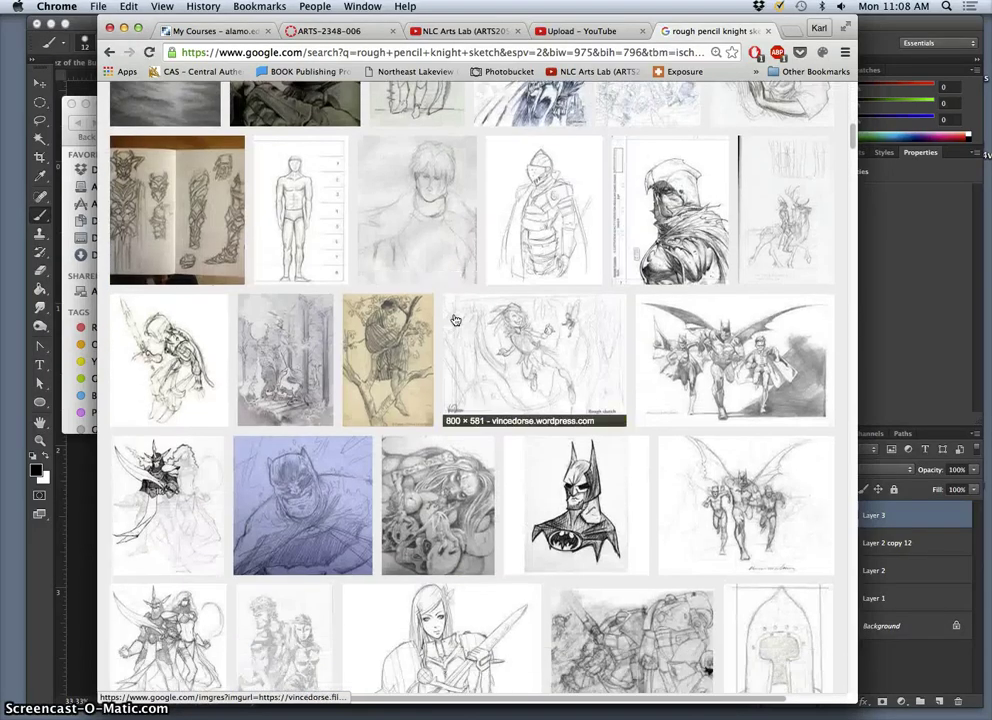
scroll(453, 318, "down", 1)
right_click(180, 327)
left_click(203, 332)
scroll(395, 337, "down", 6)
scroll(395, 337, "down", 8)
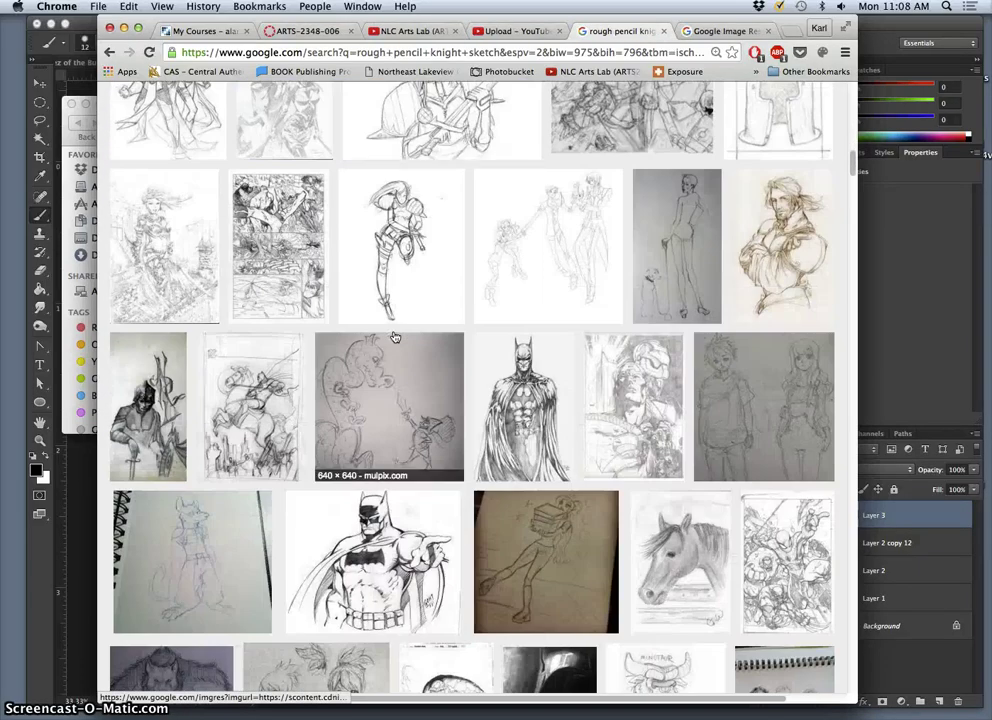
scroll(395, 337, "down", 5)
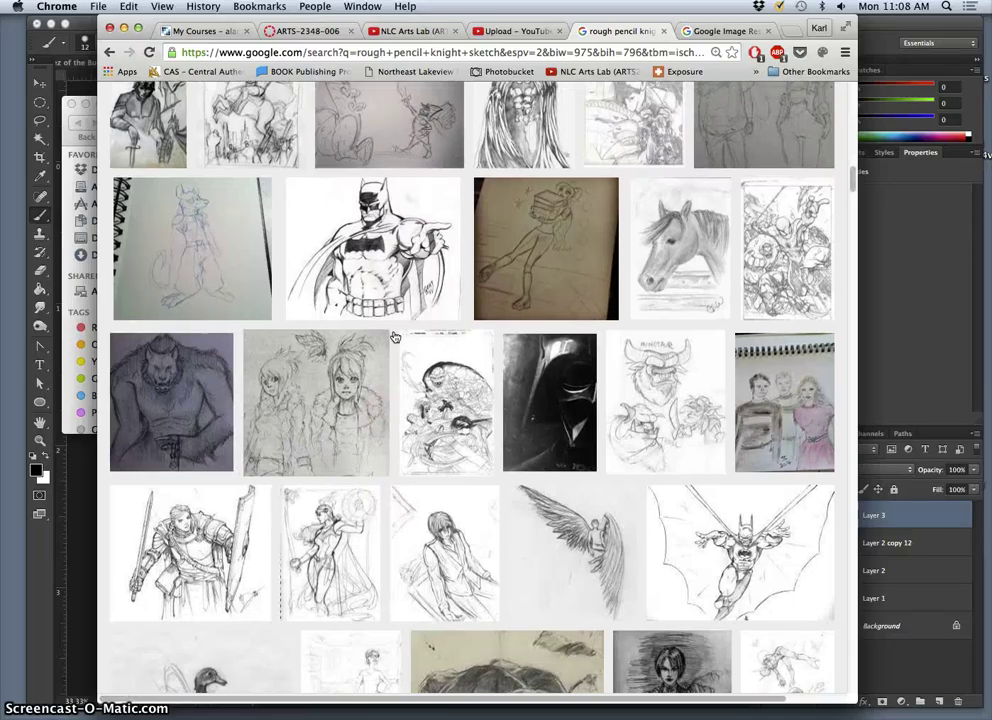
right_click(668, 378)
left_click(697, 378)
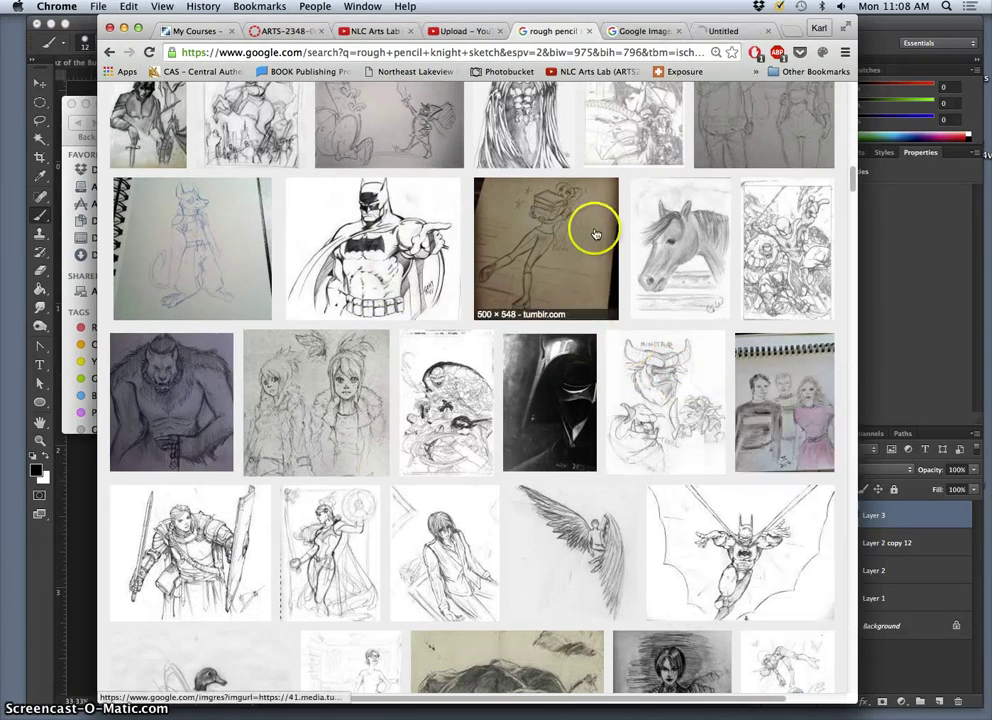
- Drag both full-size images, the knight sketch and the Minotaur 'PreSketches.jpg', onto the desktop
left_click(636, 35)
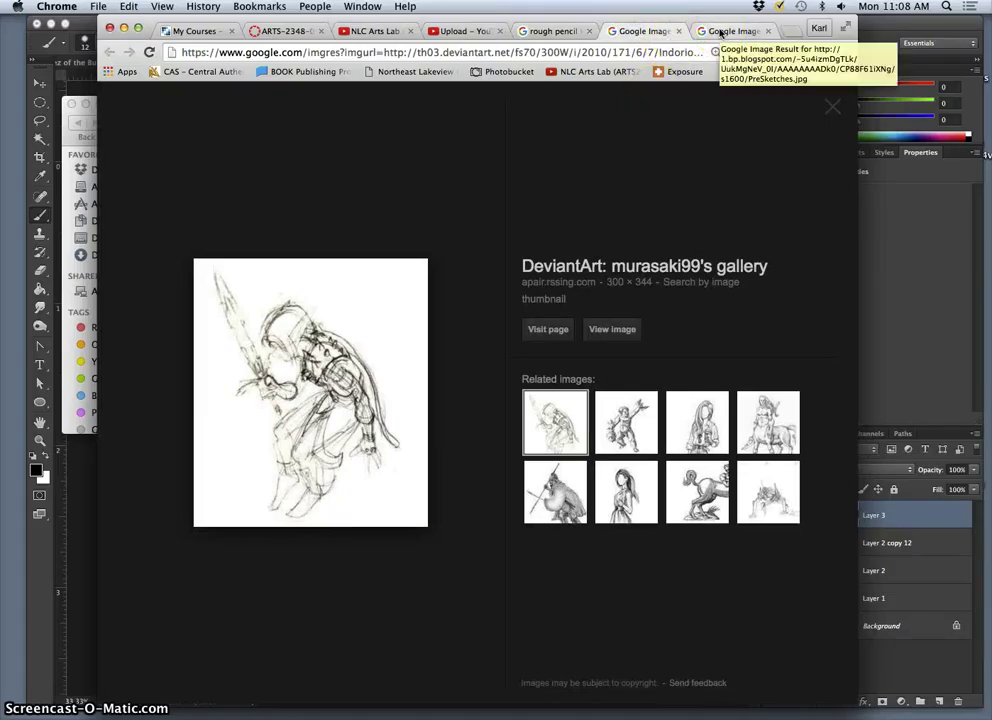
left_click(611, 330)
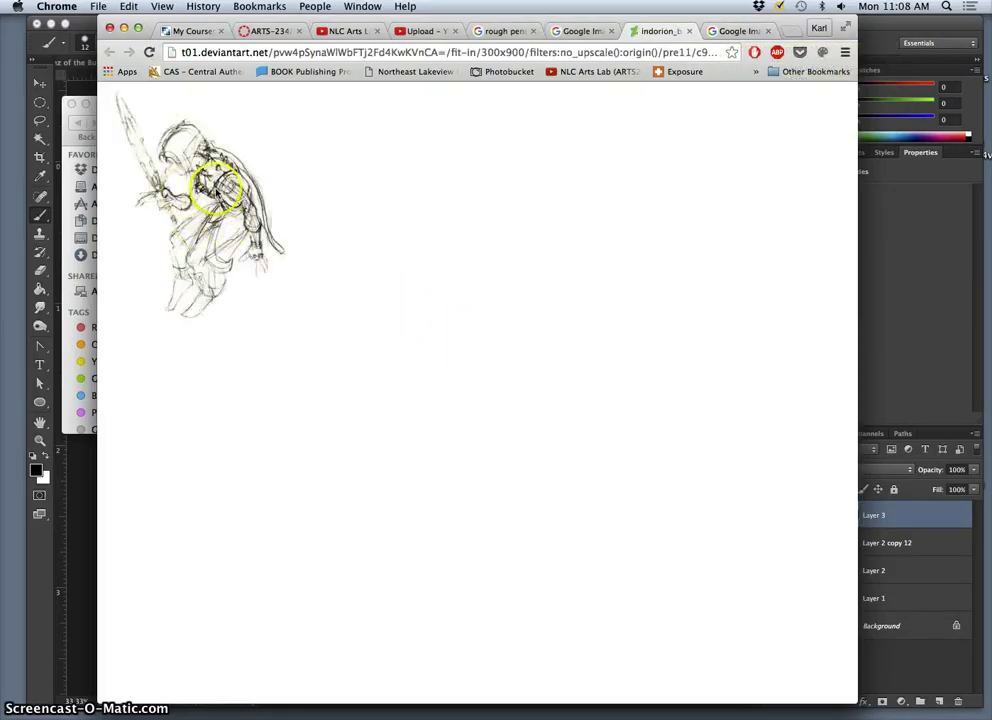
mouse_move(160, 145)
left_mouse_down()
mouse_move(60, 190)
mouse_move(14, 195)
left_mouse_up()
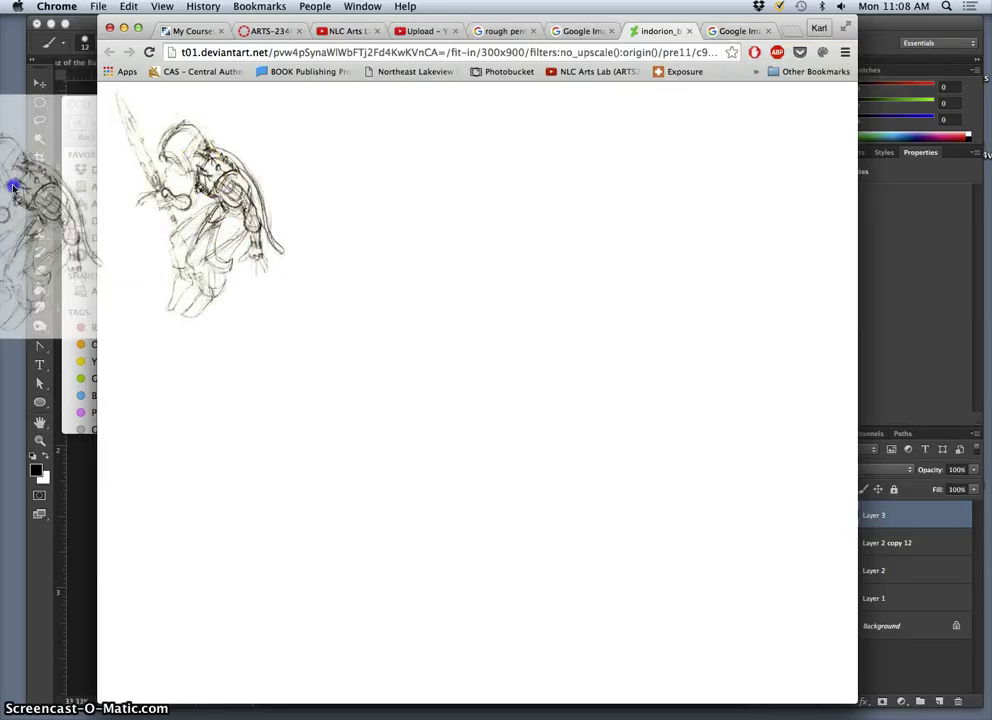
left_click(731, 31)
left_click(625, 336)
left_click(328, 262)
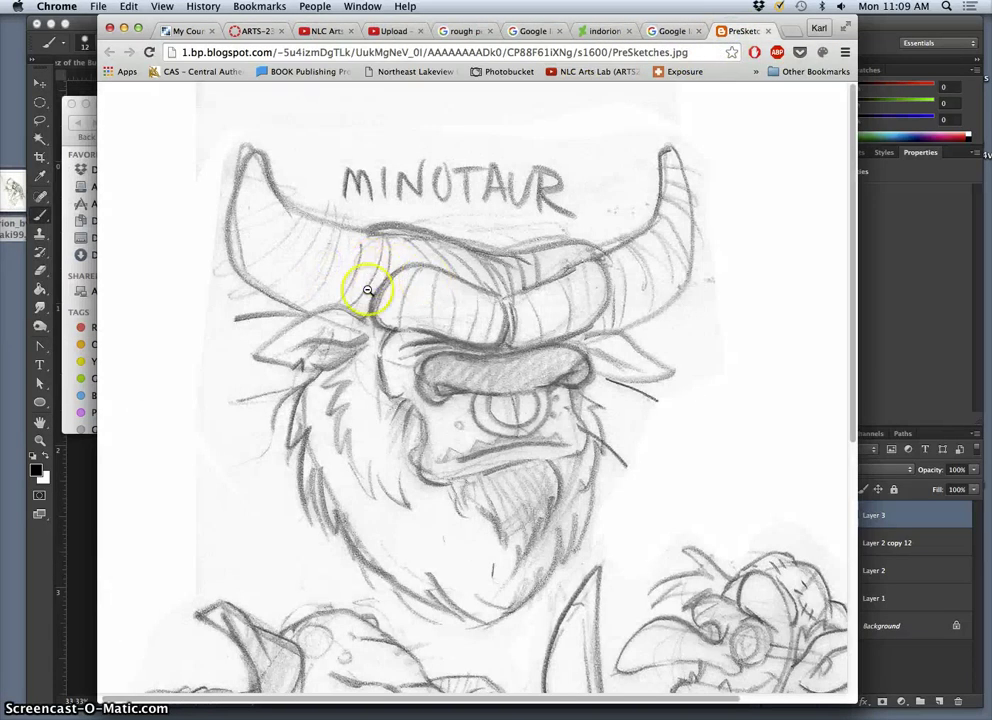
left_click_drag(285, 291, 15, 222)
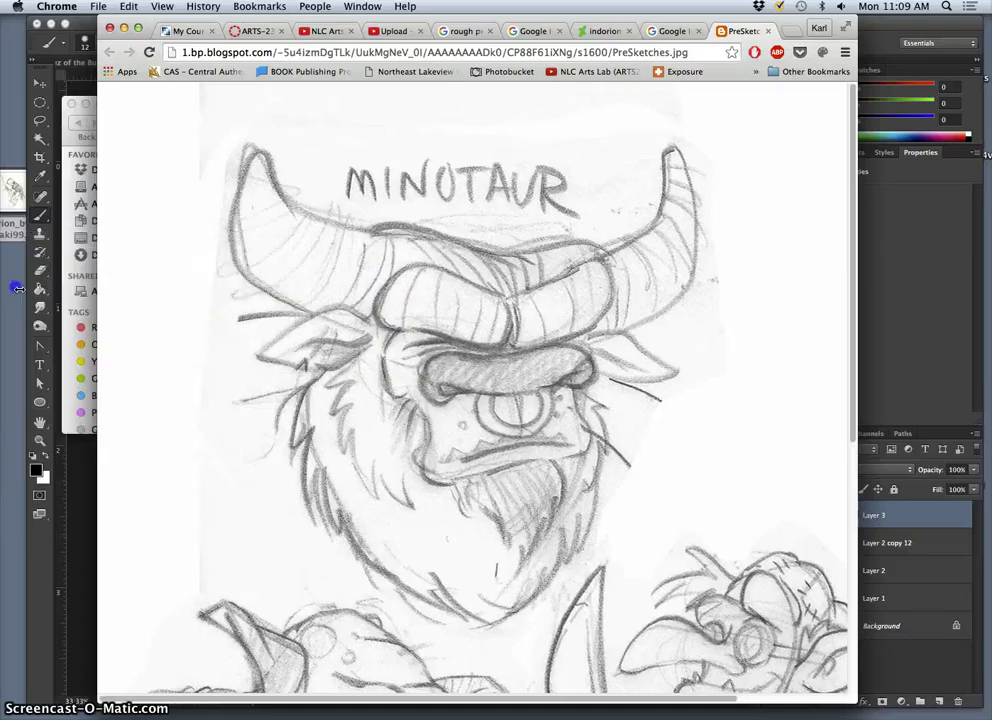
left_click(86, 21)
right_click(12, 300)
- Open both saved images and set the indorion sketch's resolution to 350 ppi
mouse_move(66, 340)
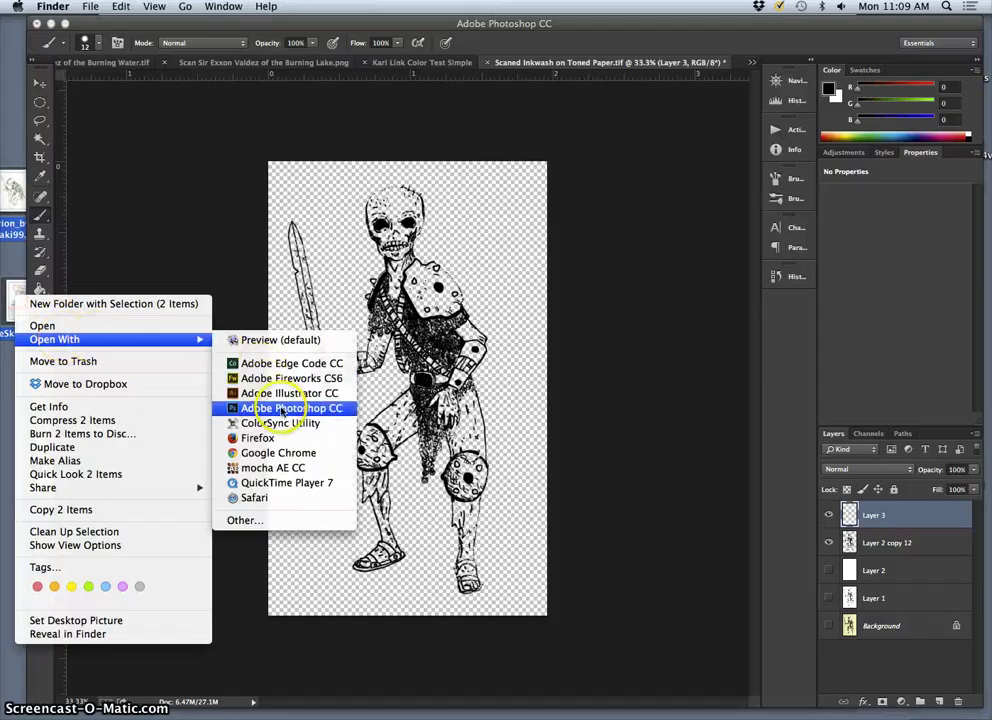
left_click(262, 408)
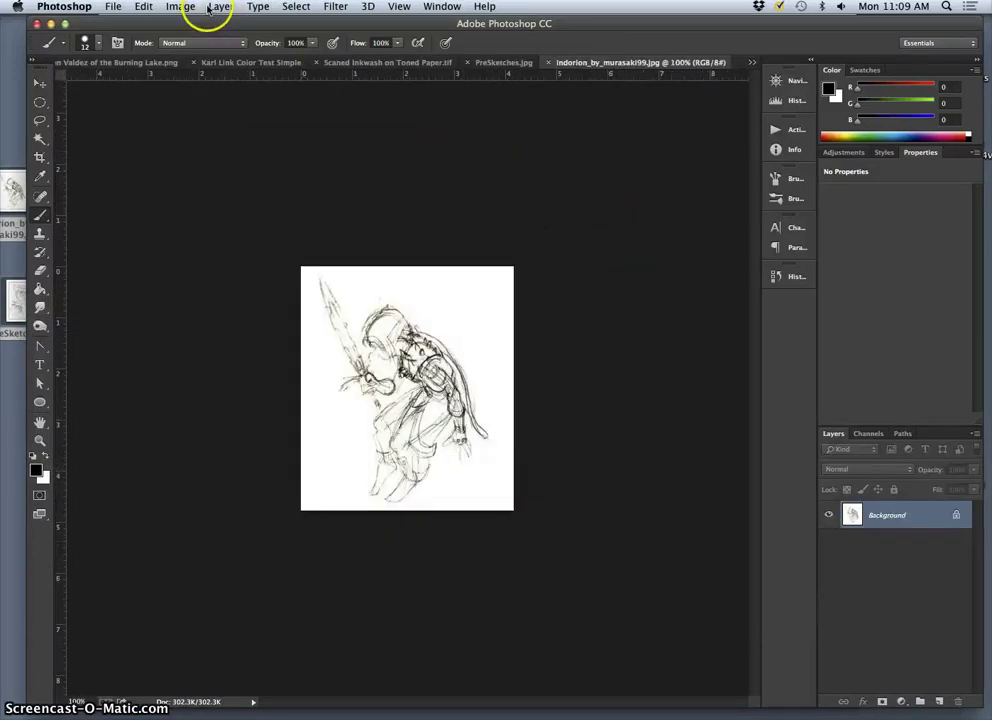
left_click(182, 6)
left_click(195, 117)
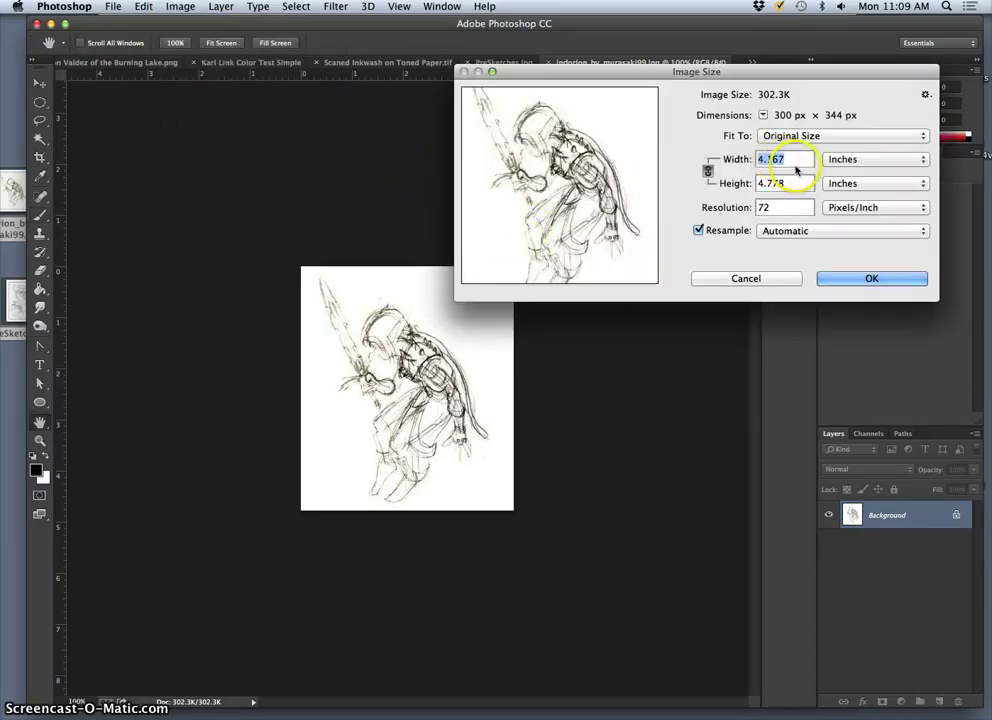
double_click(774, 206)
type("350")
- Resample the sketch to 8 inches wide, apply, and zoom out to see the whole drawing
left_click(698, 230)
left_click(748, 159)
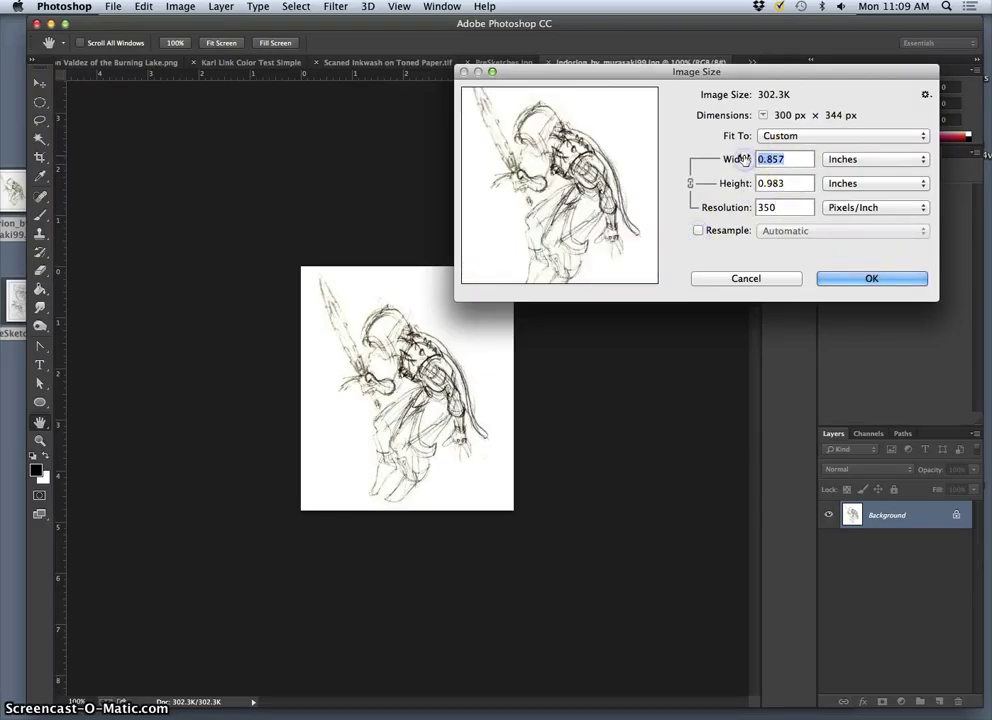
left_click(698, 230)
type("8")
left_click(881, 278)
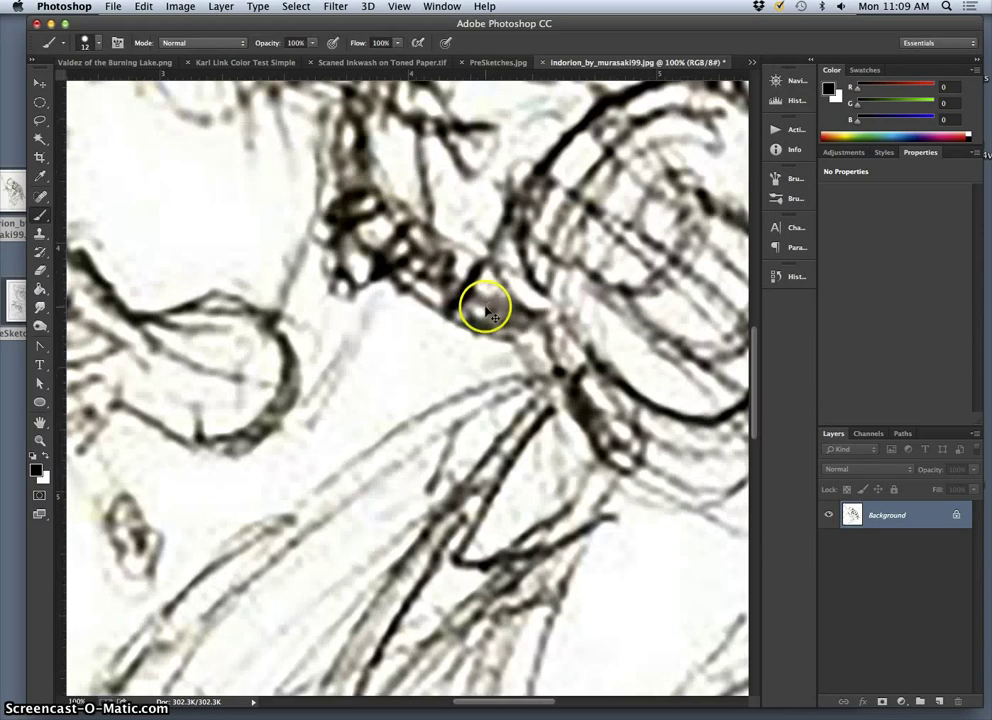
key("super+minus")
key("super+minus")
key("super+minus")
key("super+minus")
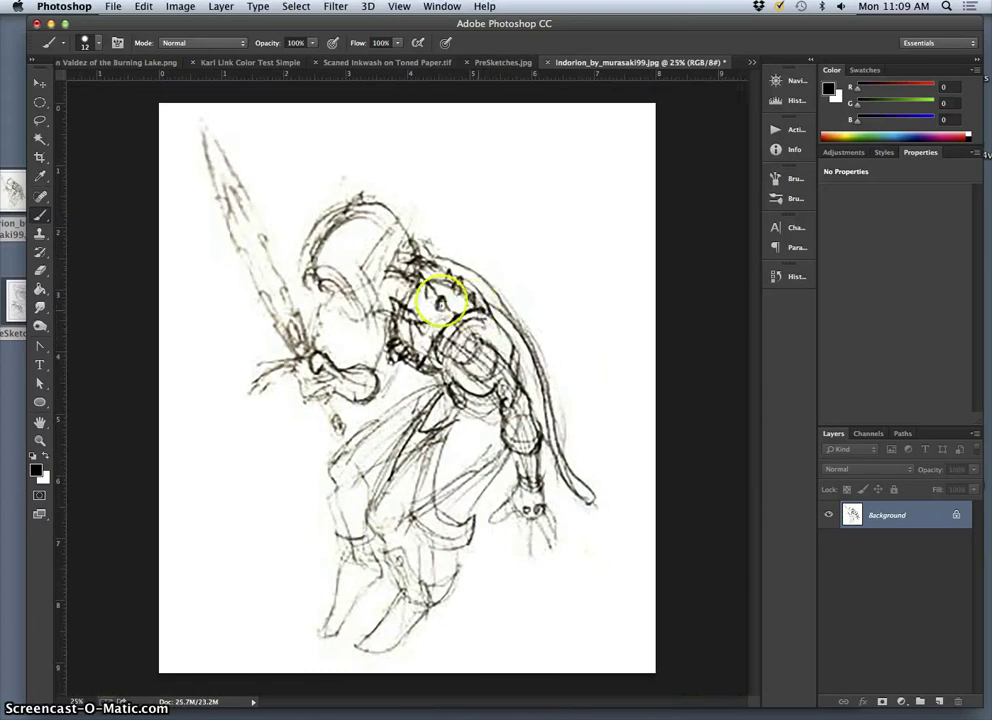
mouse_move(449, 300)
left_mouse_down()
mouse_move(403, 299)
mouse_move(465, 275)
left_mouse_up()
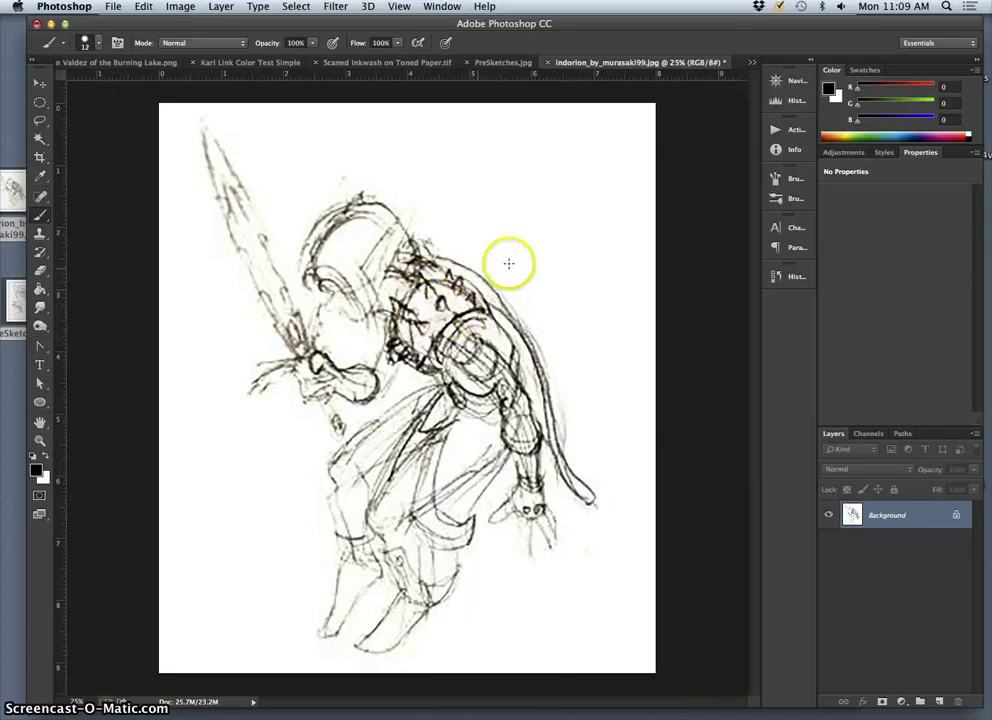
- On PreSketches.jpg, set the Image Size resolution to 350 ppi with resampling on
left_click(500, 63)
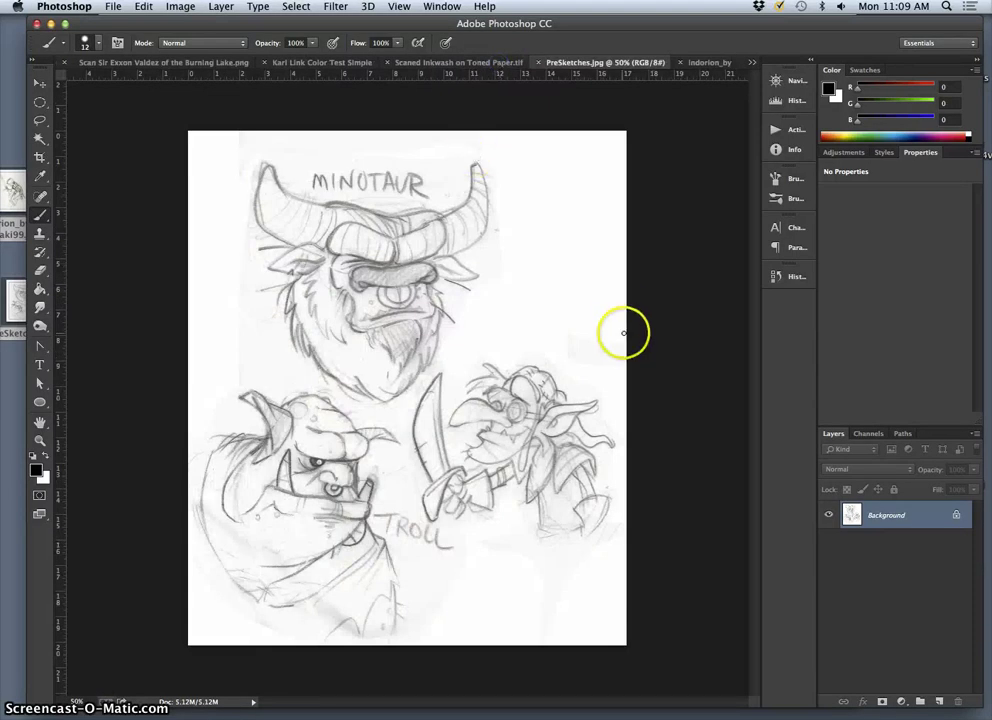
left_click(180, 7)
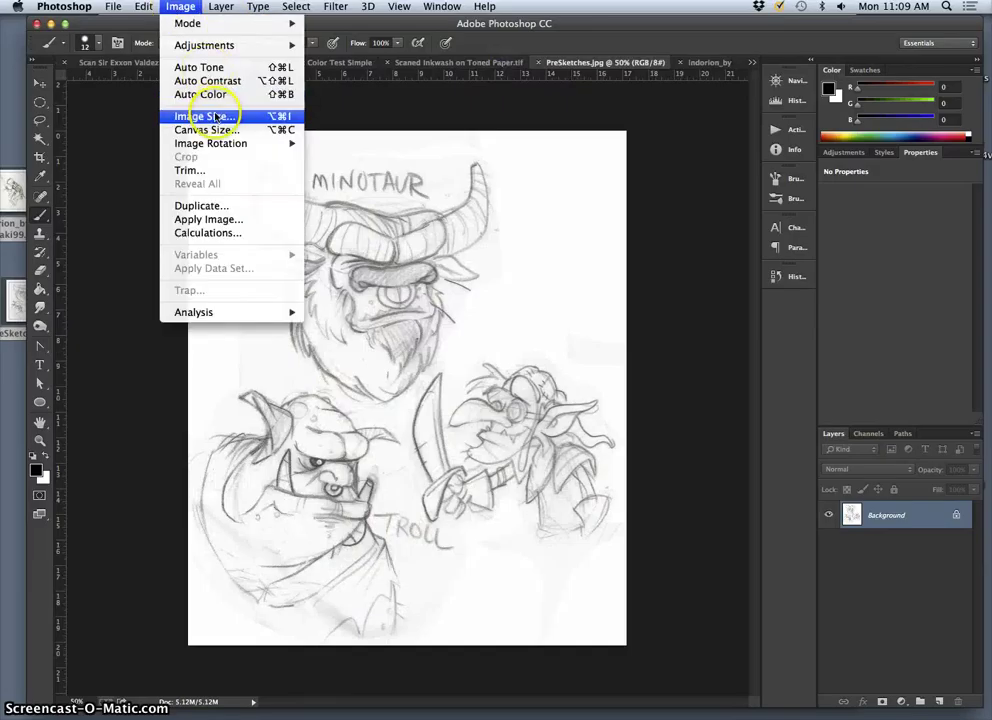
left_click(215, 116)
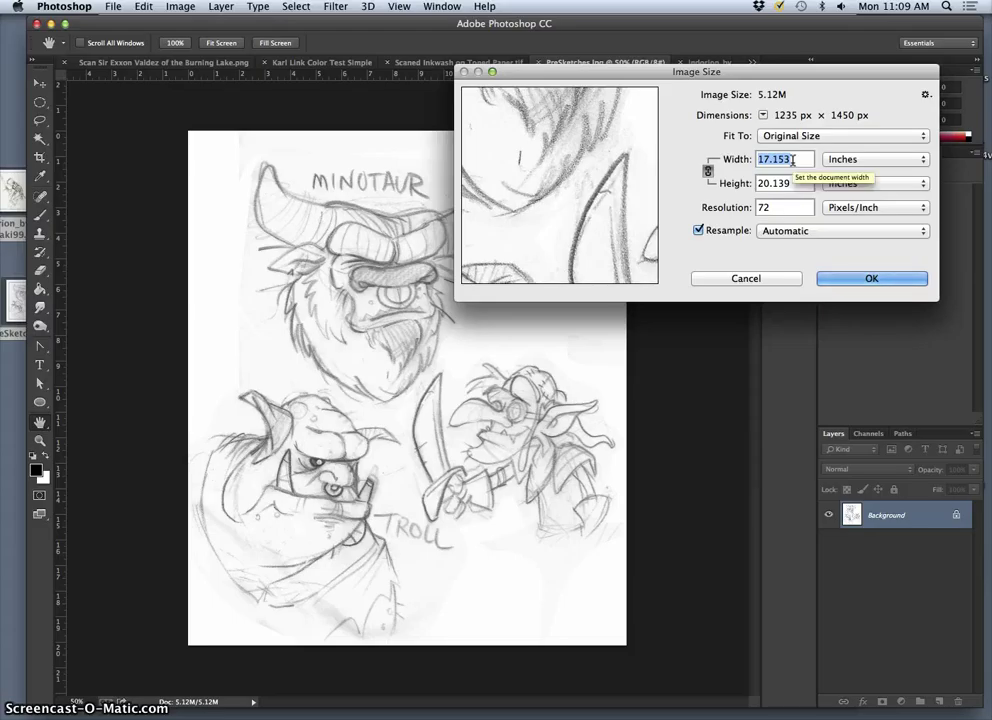
type("8")
left_click_drag(764, 210, 737, 213)
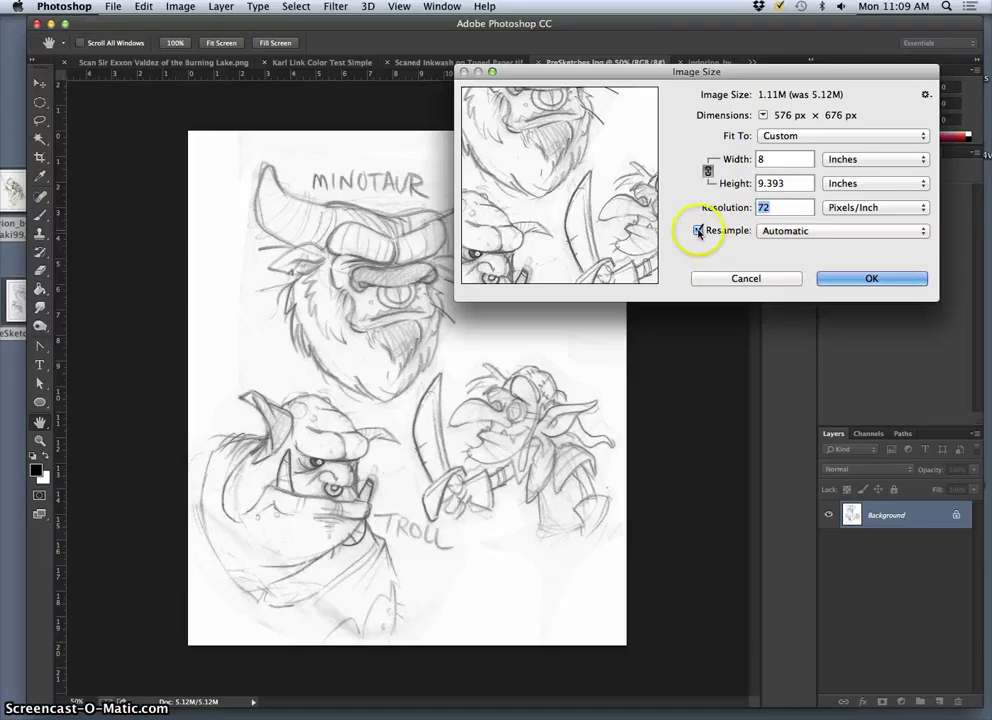
left_click(698, 231)
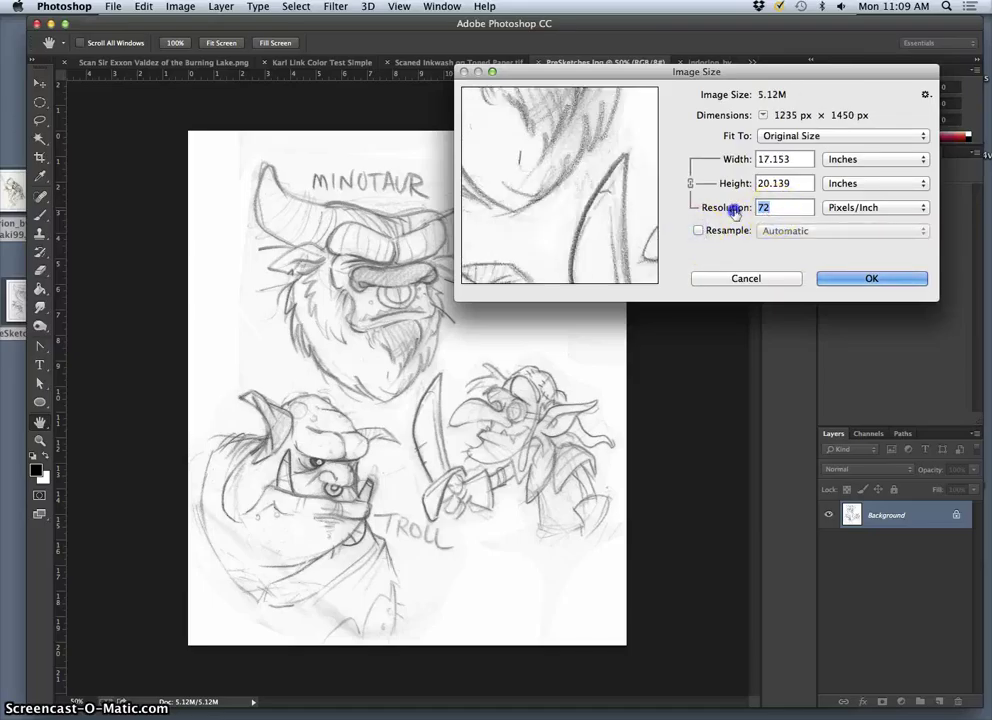
left_click(698, 231)
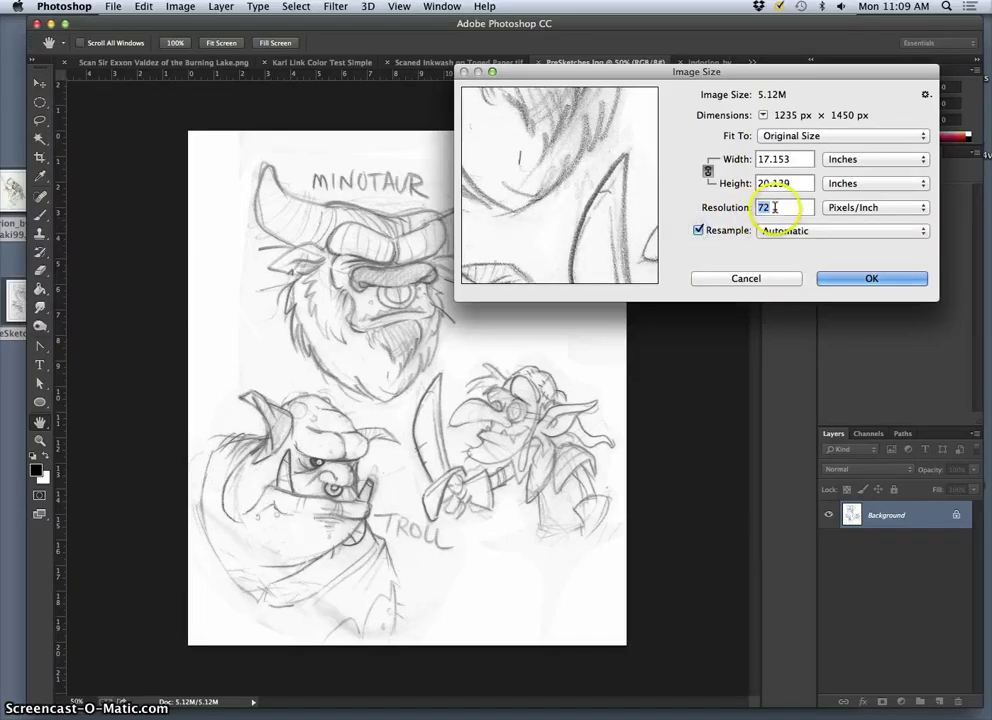
type("350")
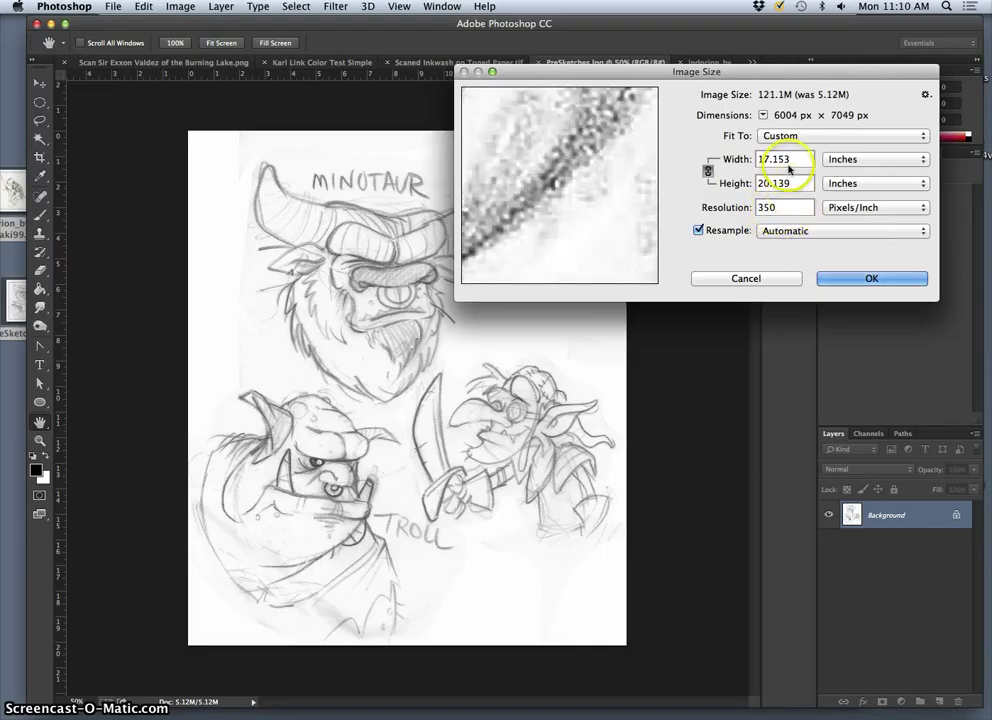
- Set its width to 8 inches, apply, zoom out, and return to the indorion sketch
left_click_drag(791, 159, 702, 157)
type("8")
left_click(844, 277)
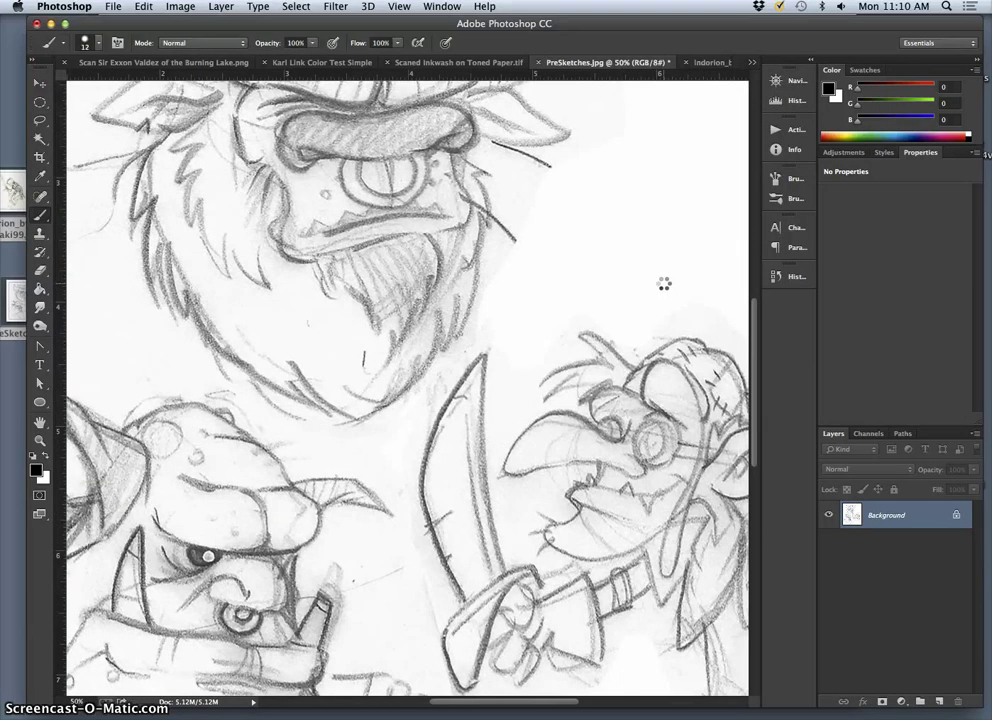
key("super+minus")
key("super+minus")
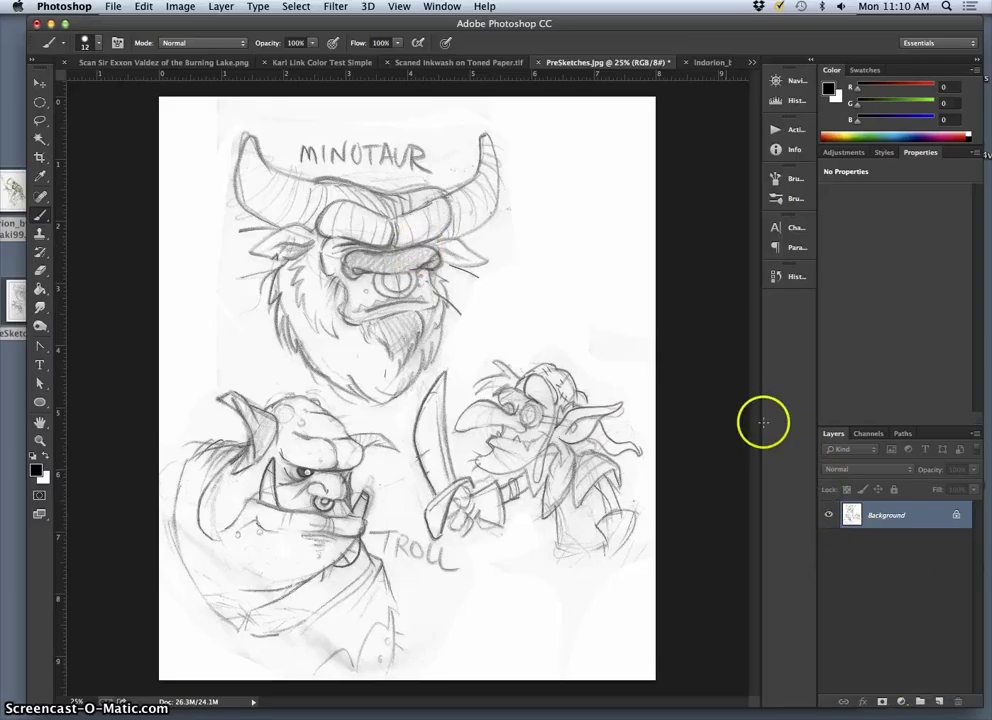
left_click(712, 62)
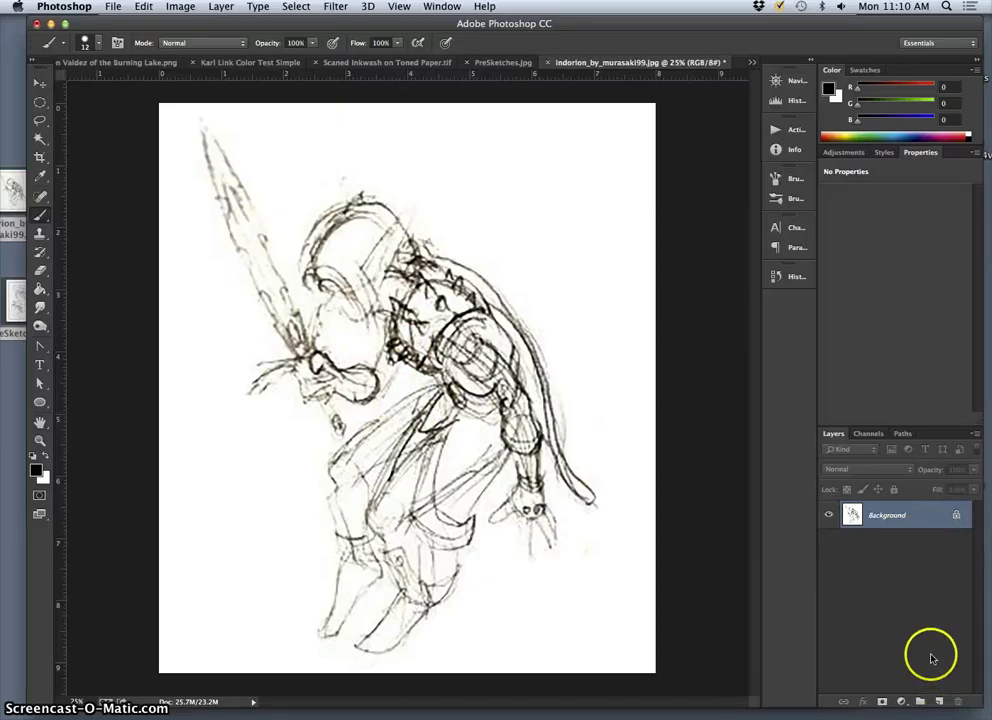
- Duplicate the sketch, hide the Background, and add a new layer filled with white
key("ctrl+j")
left_click(828, 542)
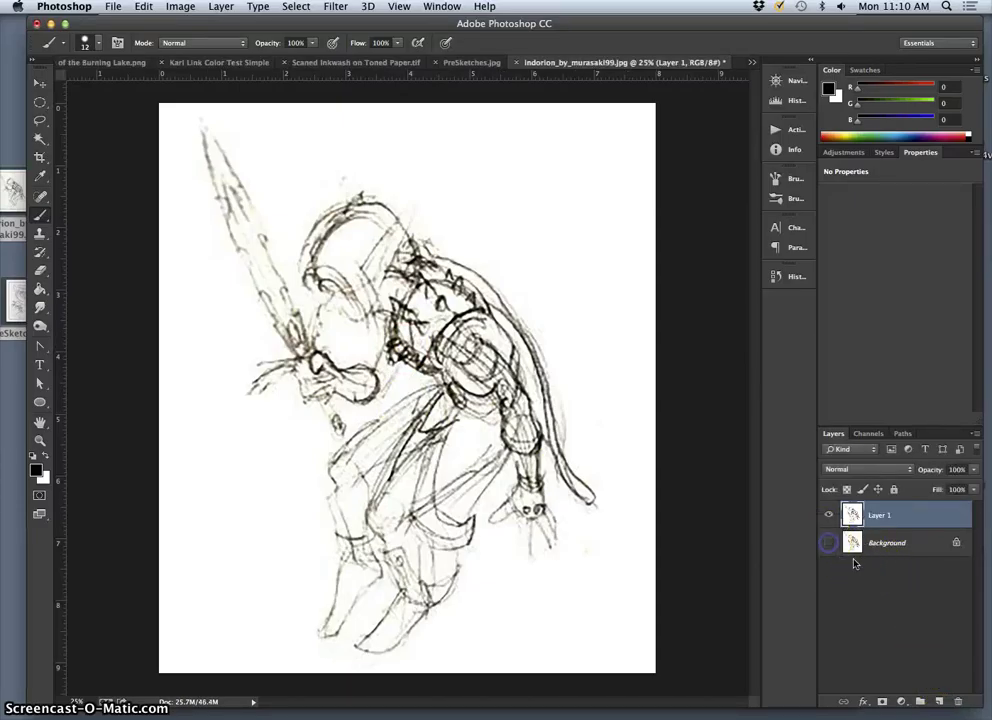
left_click(938, 701)
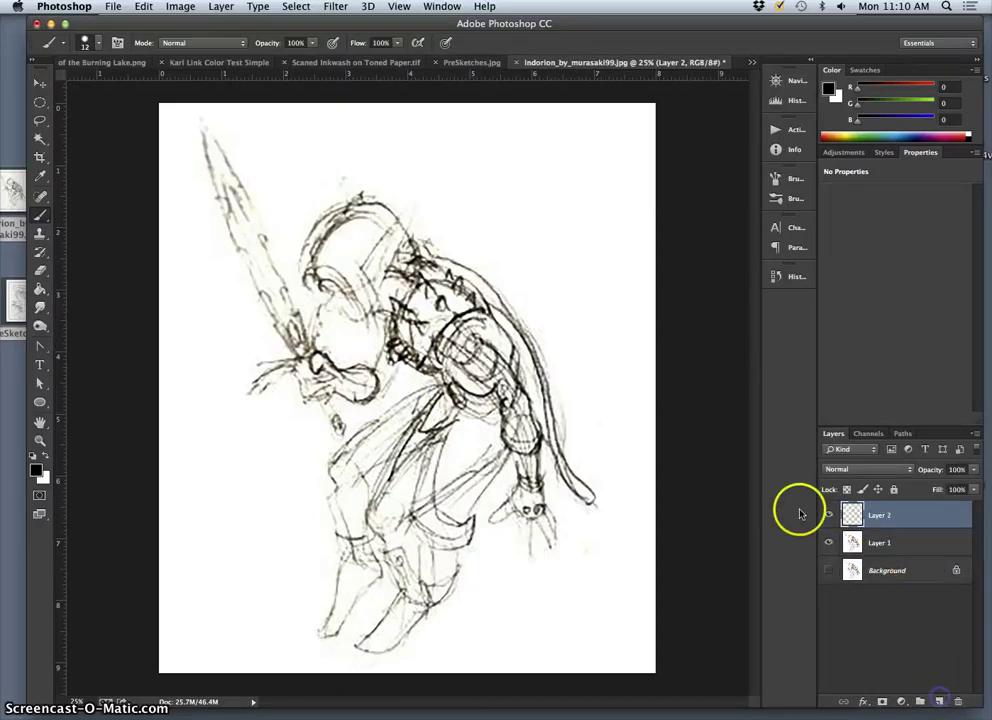
left_click(144, 6)
left_click(150, 155)
left_click(771, 320)
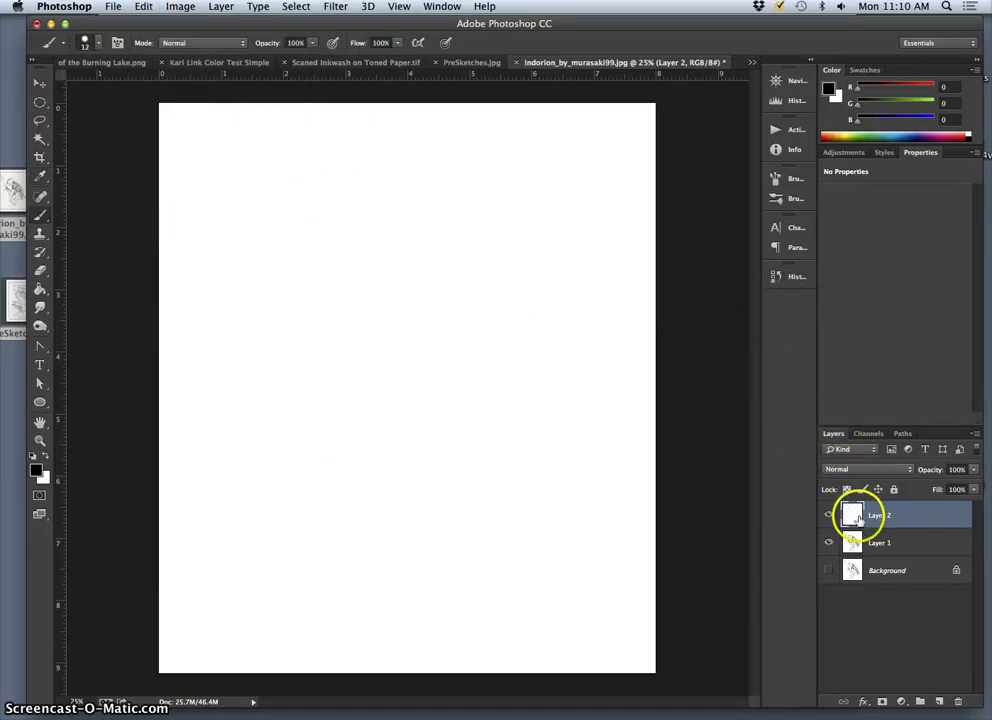
- Move Layer 1 above the white layer and lower its opacity to 41%
mouse_move(878, 544)
left_mouse_down()
mouse_move(879, 558)
mouse_move(880, 518)
left_mouse_up()
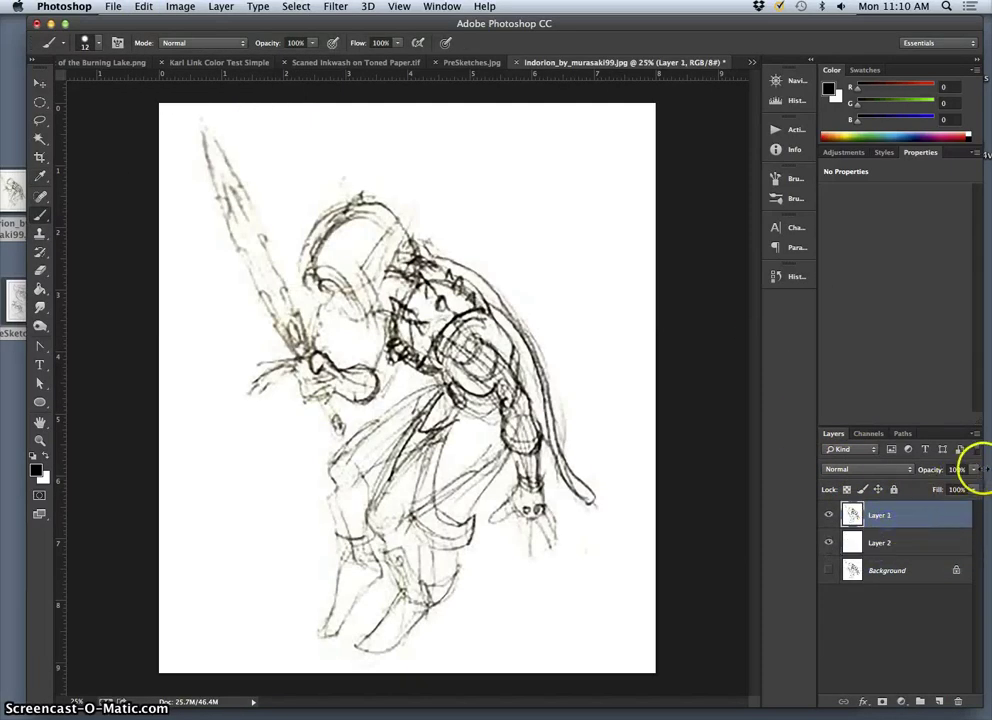
left_click(974, 470)
left_click_drag(959, 484, 934, 487)
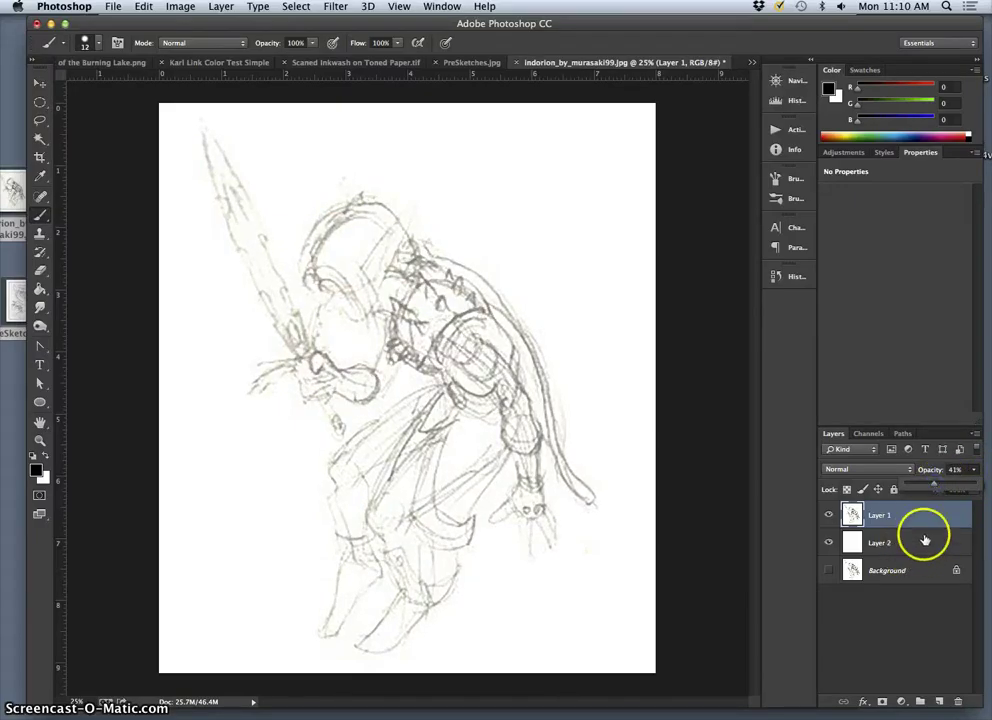
- Add a new layer and name it 'Ink Line'
left_click(938, 694)
double_click(880, 514)
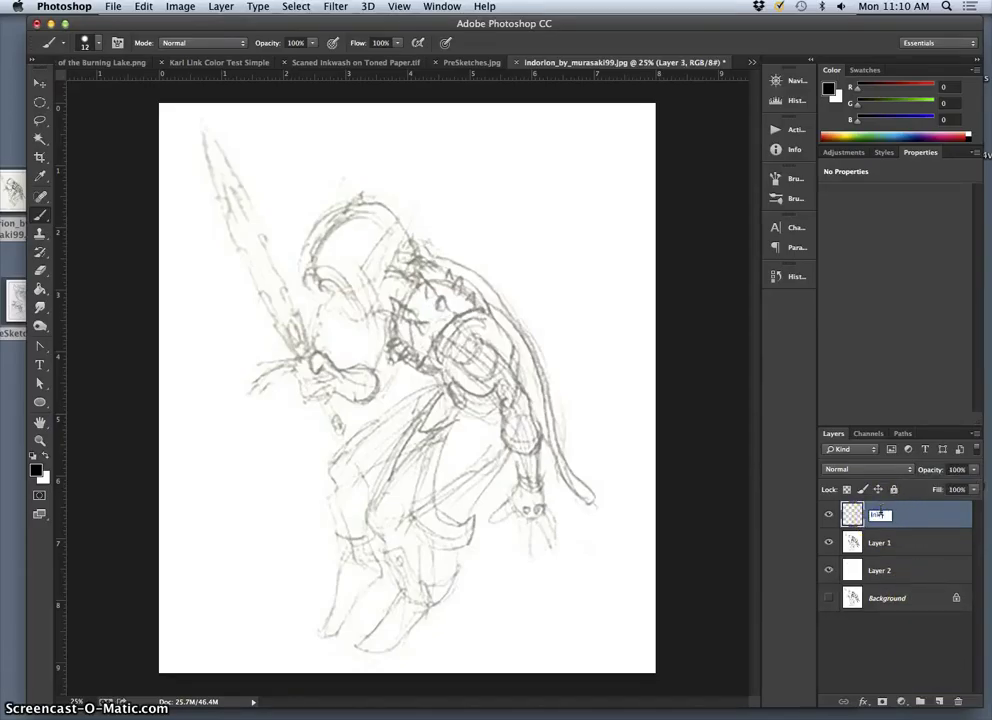
type("Ink Line")
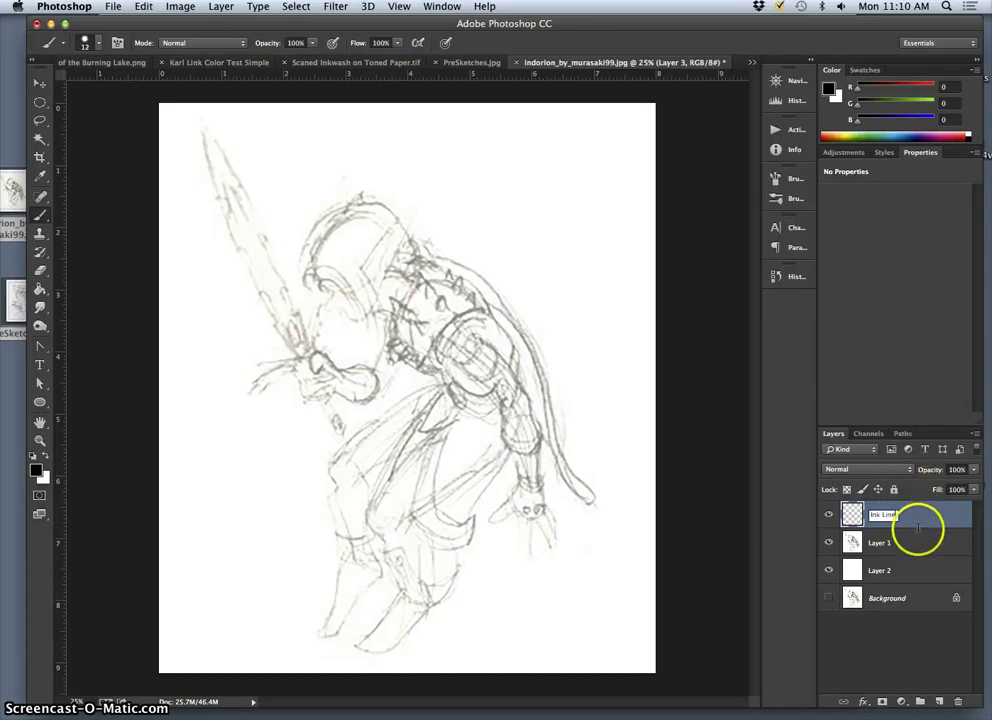
- Brush black outlines of the fist gripping the sword hilt
left_click(40, 214)
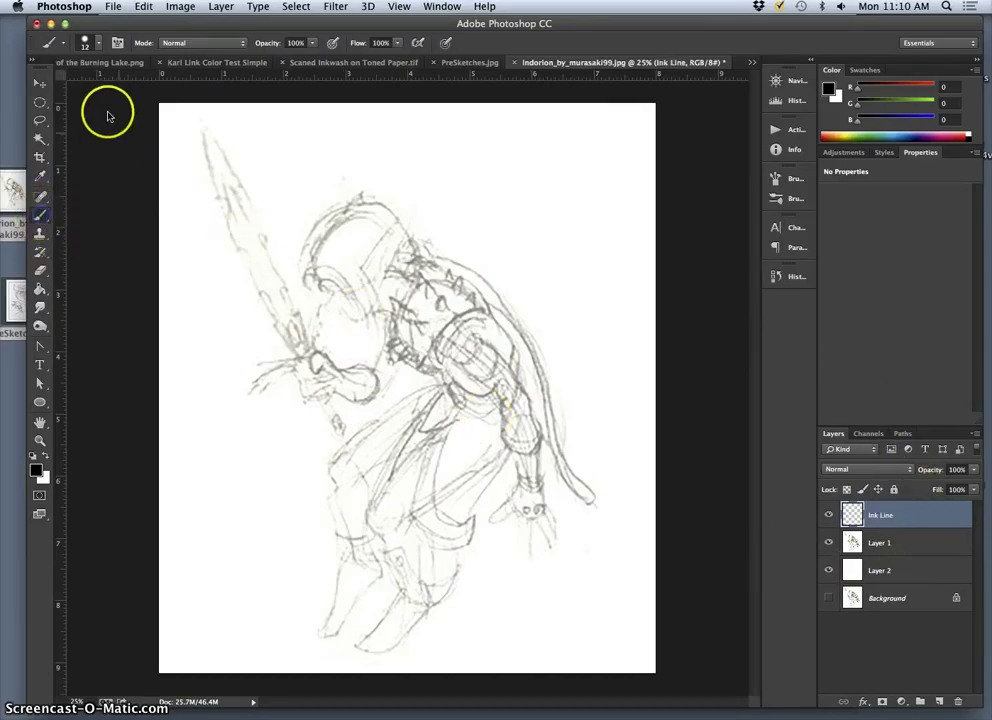
mouse_move(330, 252)
left_mouse_down()
mouse_move(323, 230)
mouse_move(340, 285)
mouse_move(326, 294)
mouse_move(321, 350)
left_mouse_up()
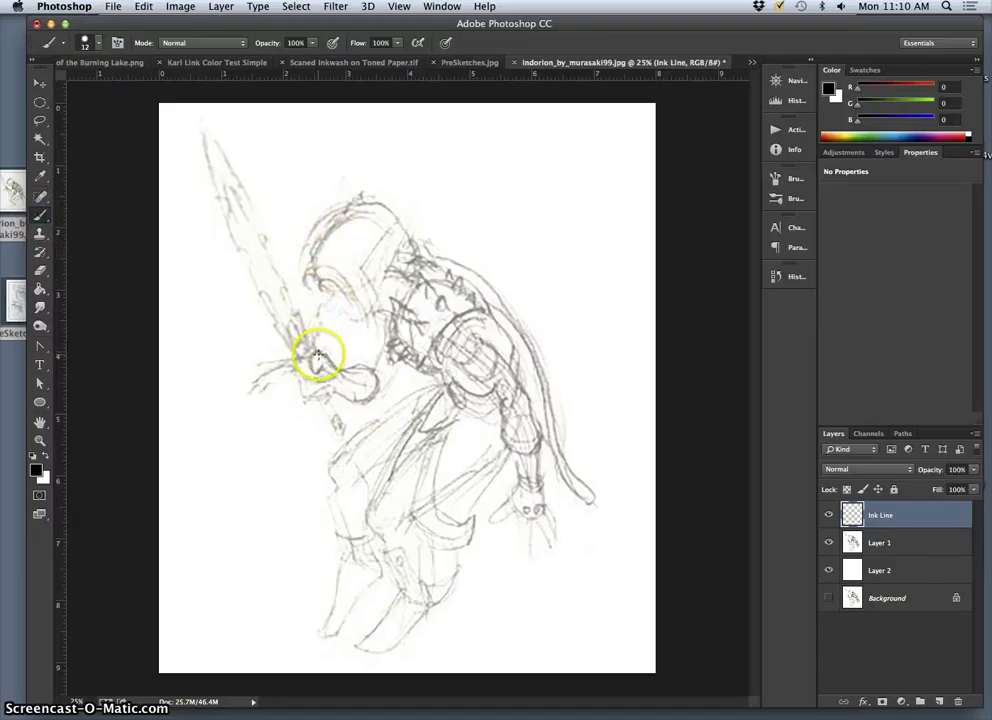
left_click(319, 350)
left_click(314, 352)
left_click_drag(318, 365, 320, 366)
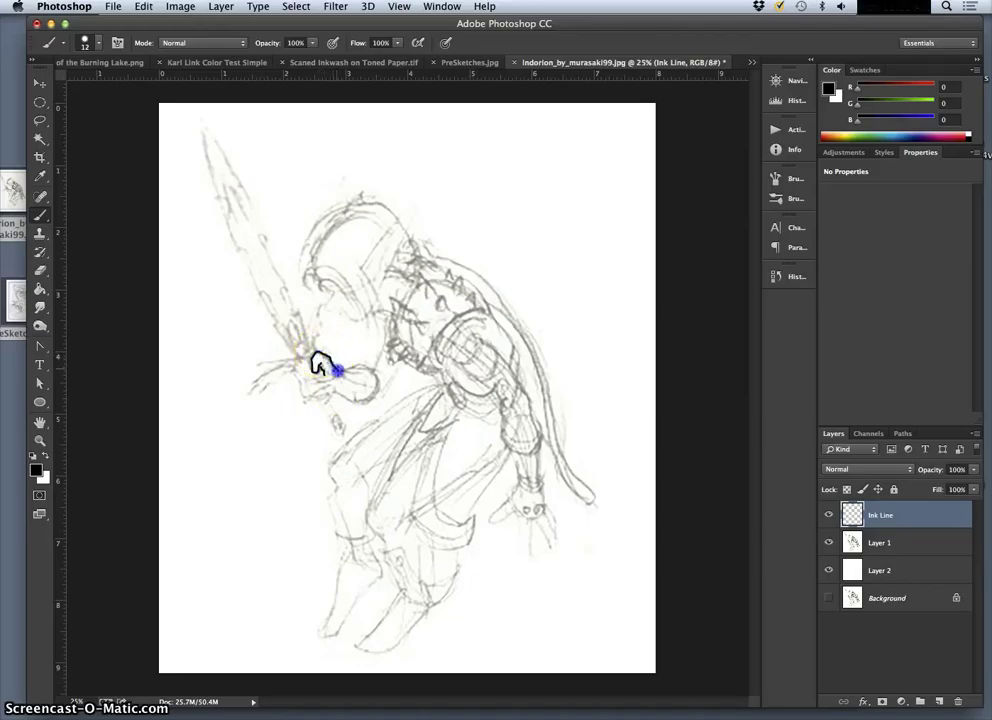
left_click(316, 364)
left_click_drag(318, 364, 319, 366)
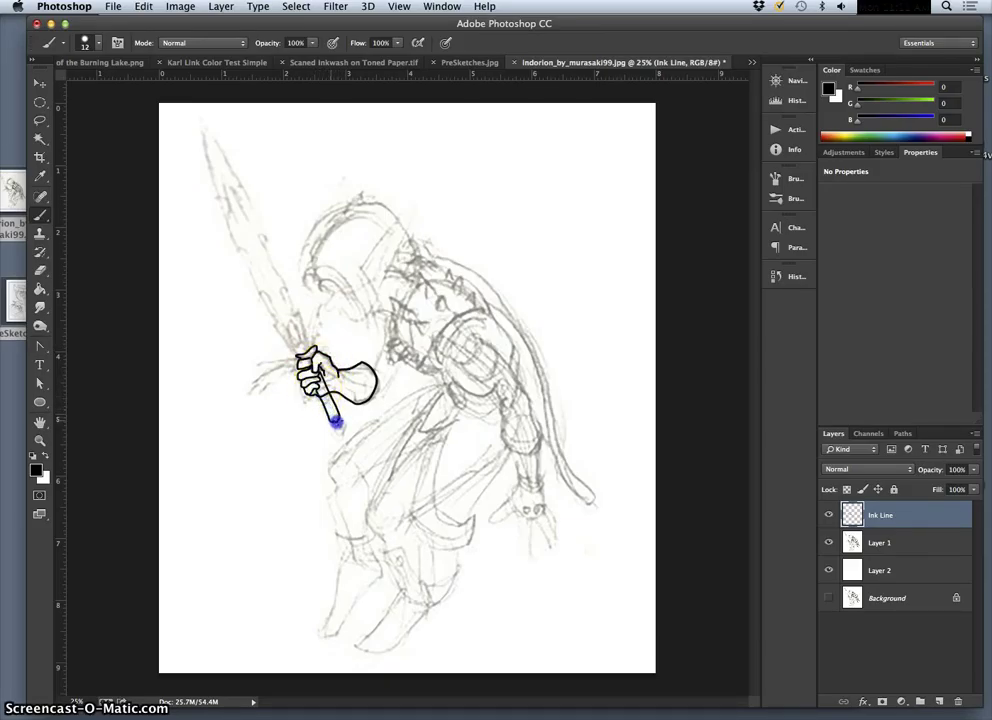
- Switch to the Eraser and set its hardness to 5%
left_click(39, 272)
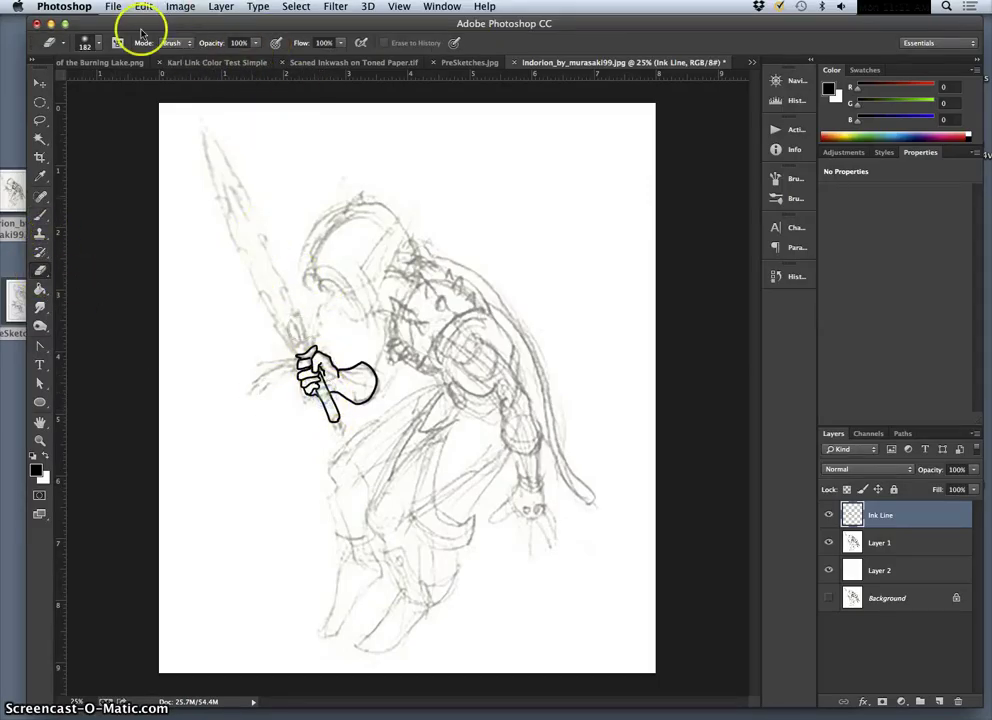
left_click(86, 43)
left_click_drag(120, 119, 110, 119)
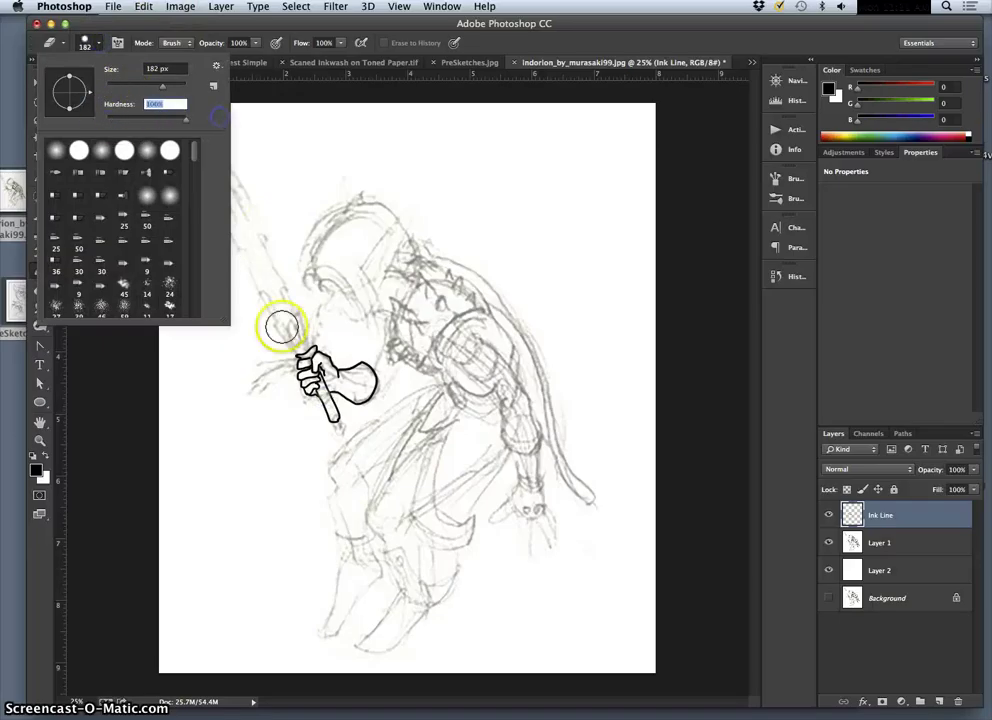
left_click(316, 362)
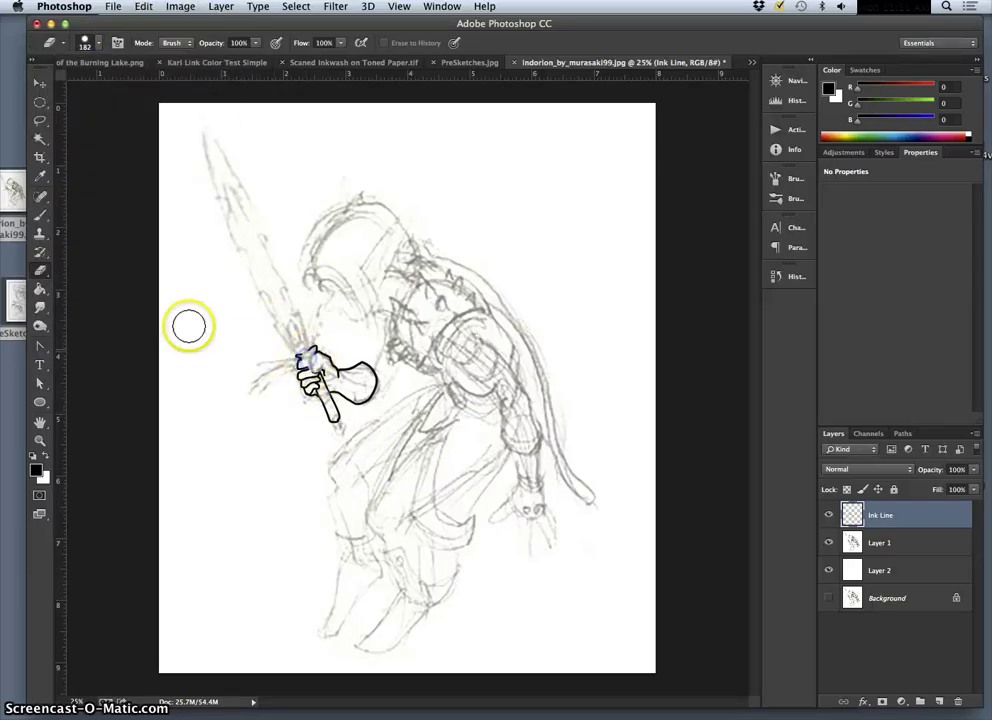
- Ink finger details inside the clenched fist with the fine brush
left_click(43, 217)
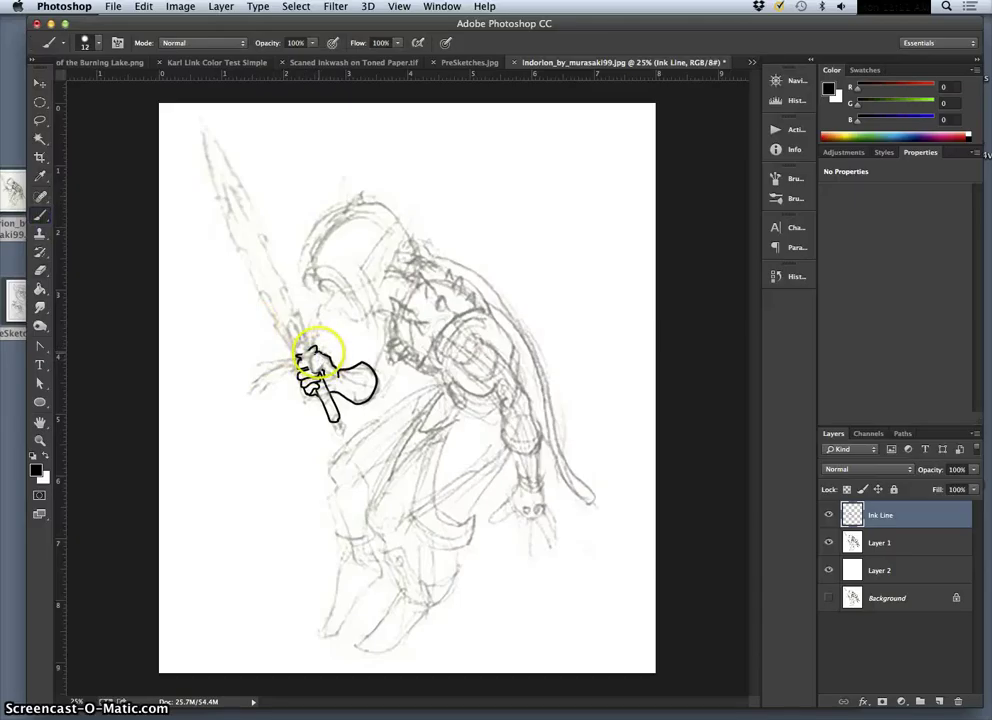
left_click_drag(305, 358, 309, 362)
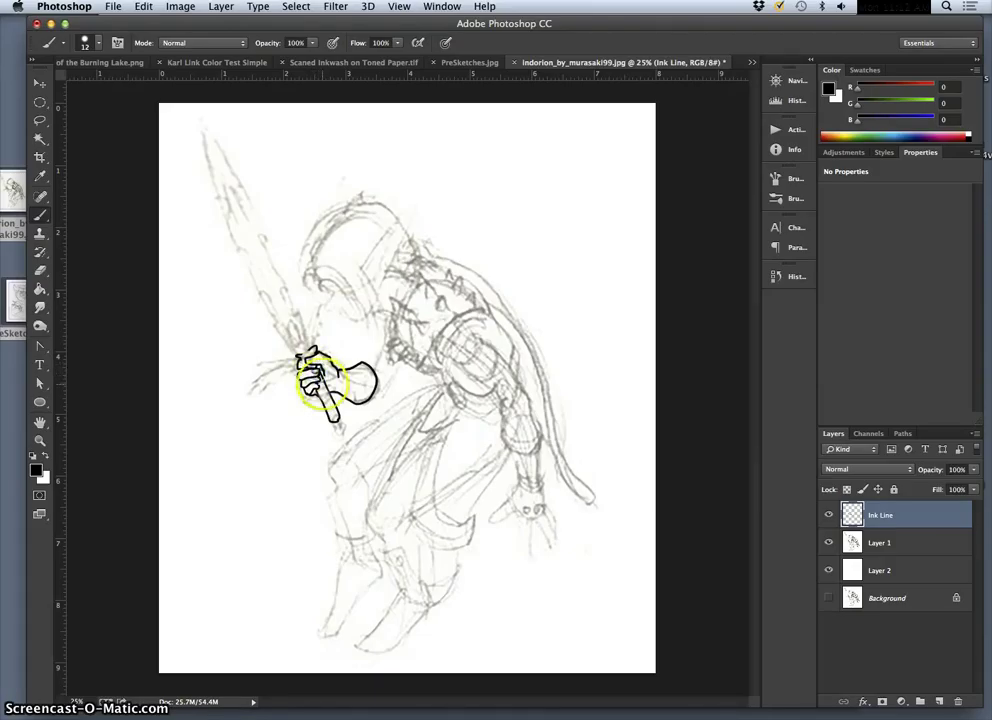
left_click(302, 359)
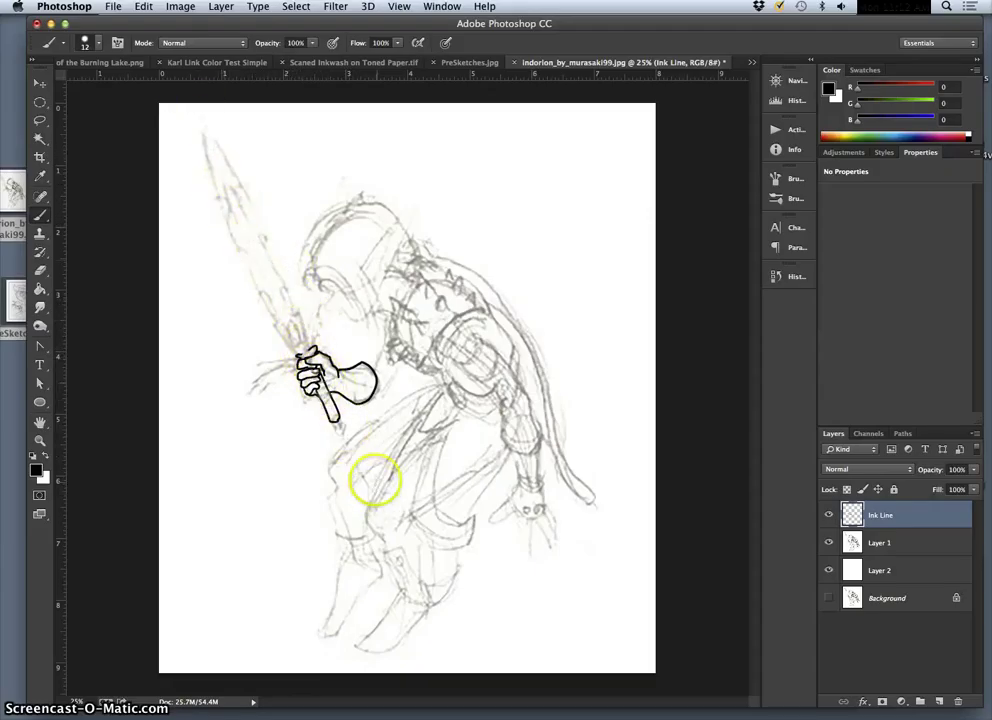
- On Layer 1, lasso the sketched sword and nudge it slightly
left_click(848, 541)
left_click(40, 120)
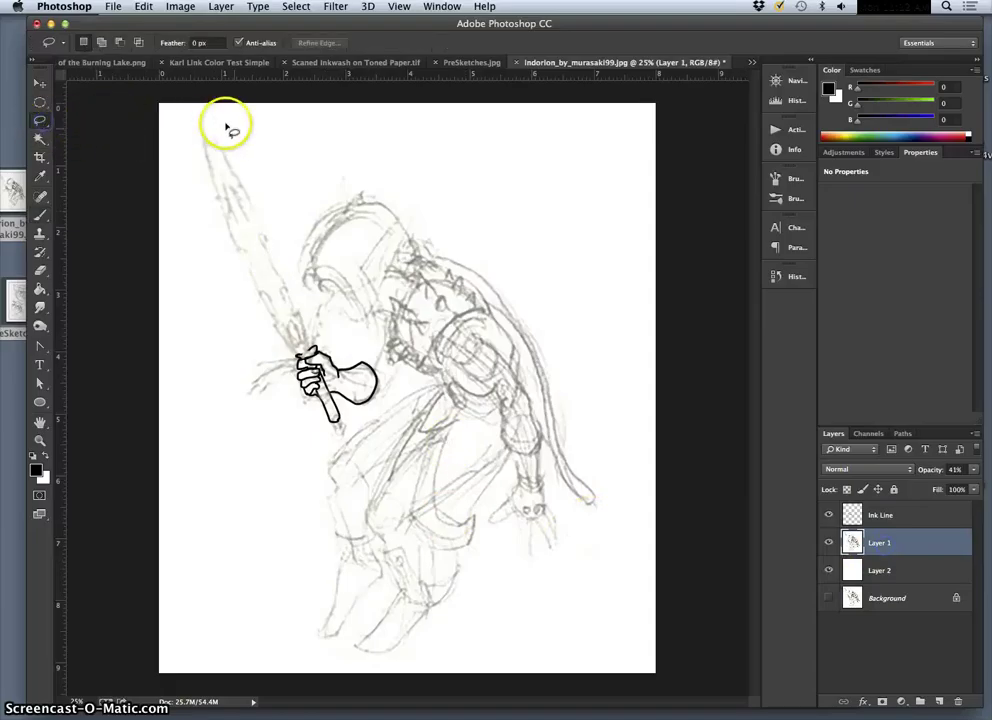
mouse_move(216, 118)
left_mouse_down()
mouse_move(201, 189)
mouse_move(273, 343)
left_mouse_up()
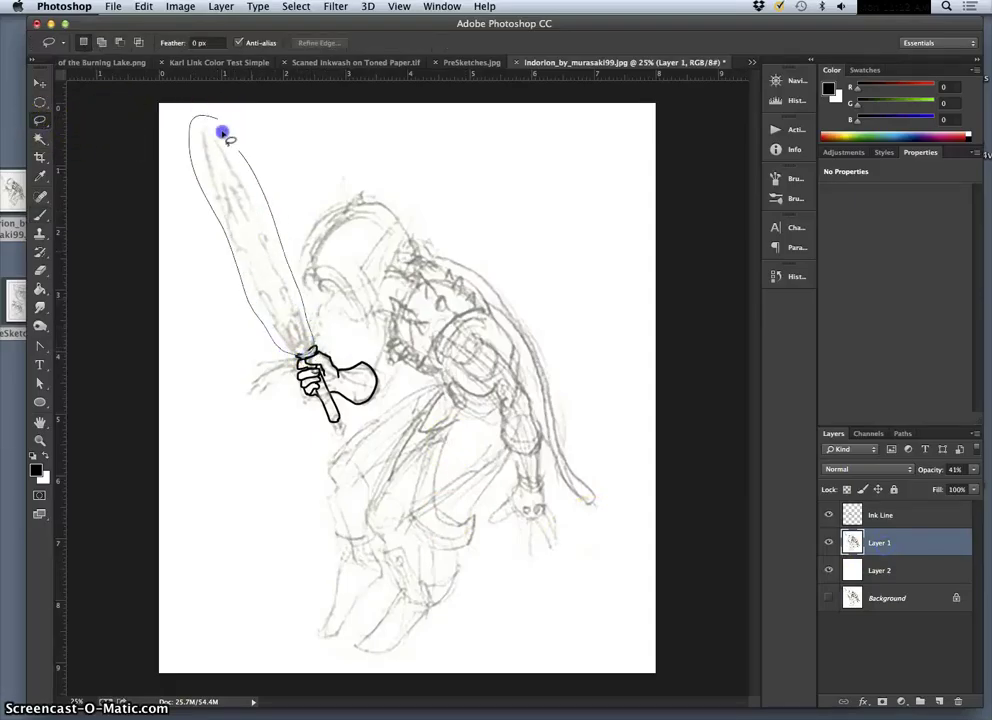
left_click_drag(222, 132, 217, 119)
left_click(40, 83)
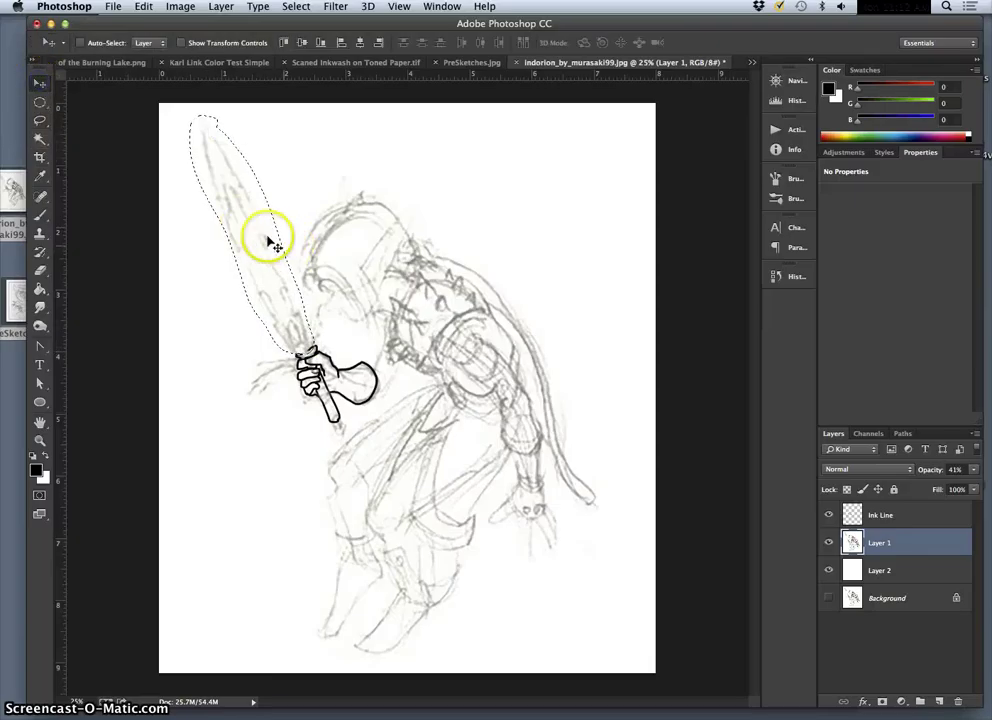
left_click_drag(262, 242, 263, 231)
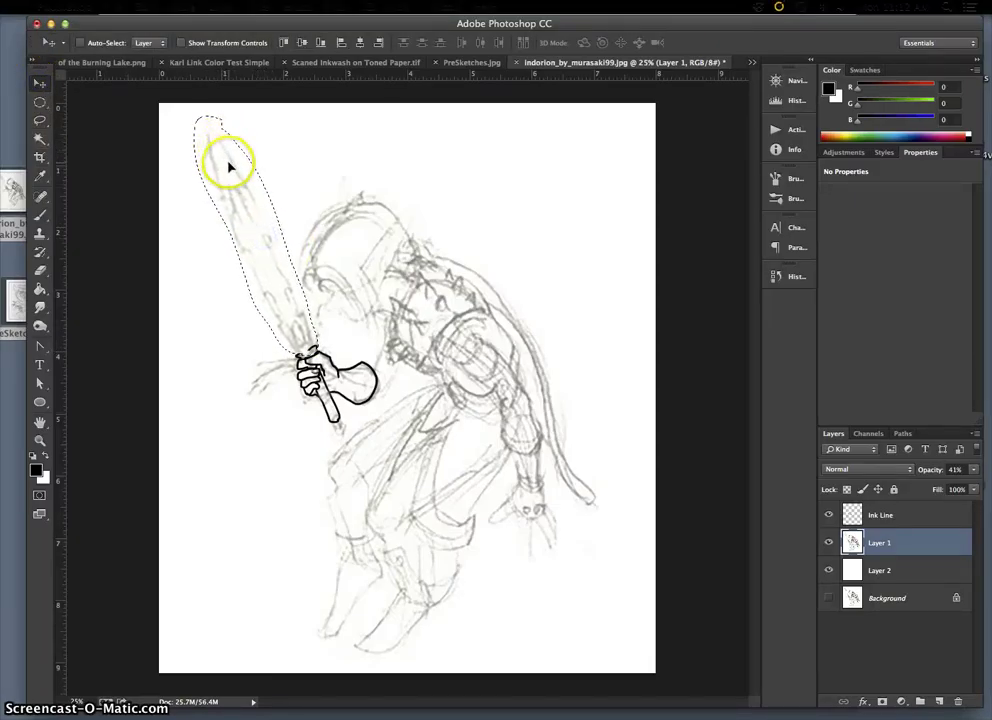
- Rotate the sword about 2 degrees with Free Transform, deselect, and reselect Ink Line
key("super+t")
left_click_drag(330, 102, 328, 113)
left_click_drag(275, 246, 270, 262)
key("Return")
left_click(40, 119)
left_click(170, 243)
left_click(877, 514)
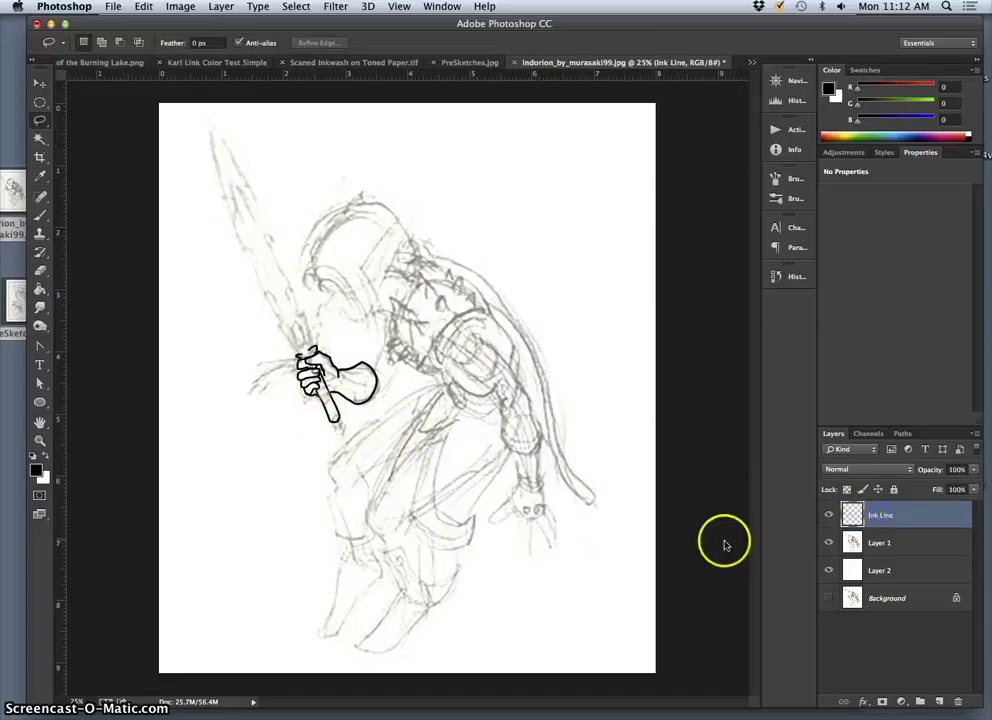
- Brush a short blade base, then trace the blade with a curved Pen path from hilt to tip
left_click(41, 216)
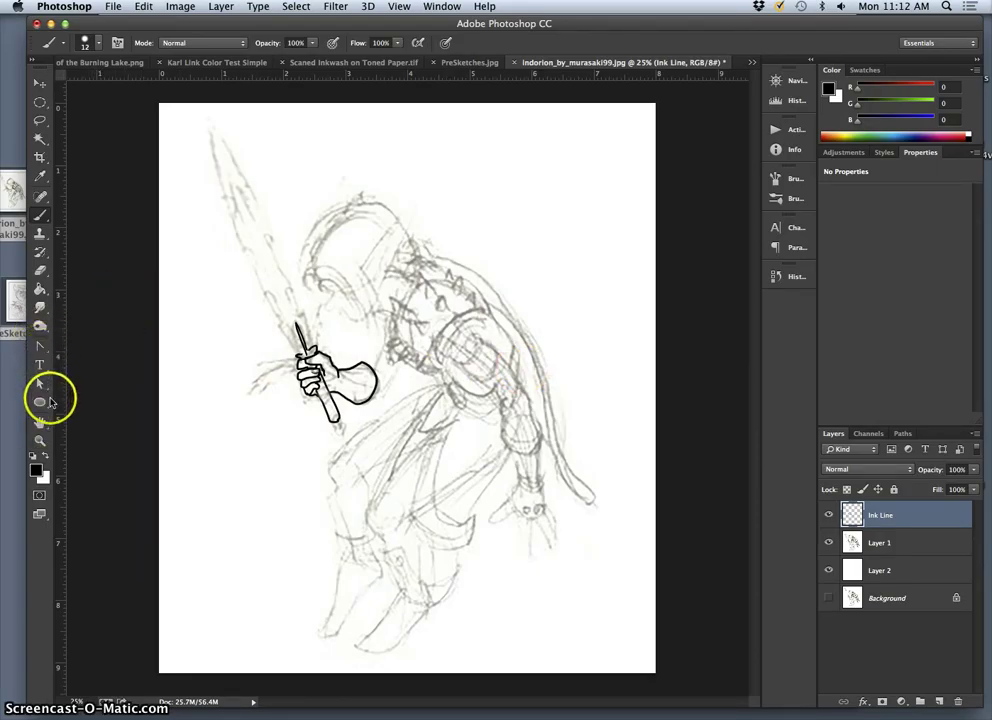
left_click(43, 347)
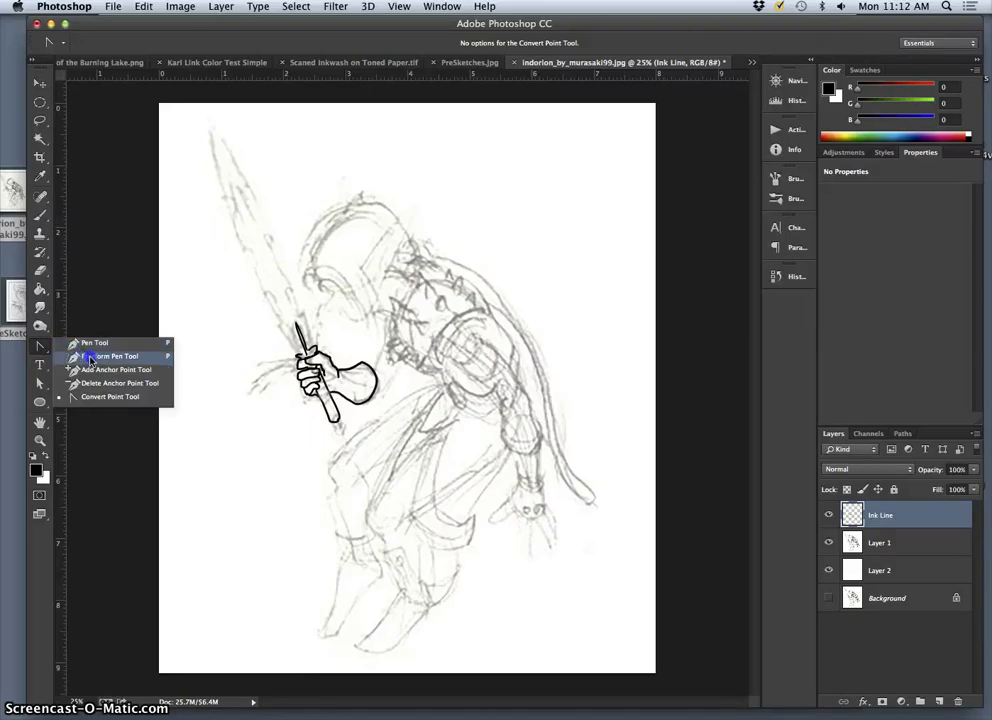
left_click(87, 344)
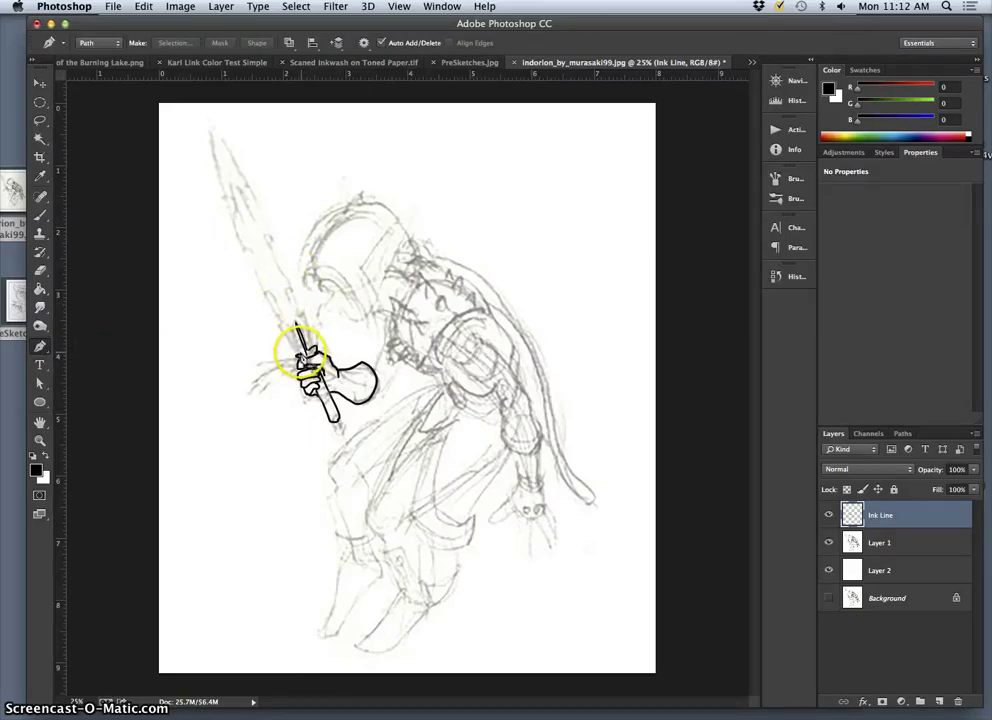
left_click(292, 330)
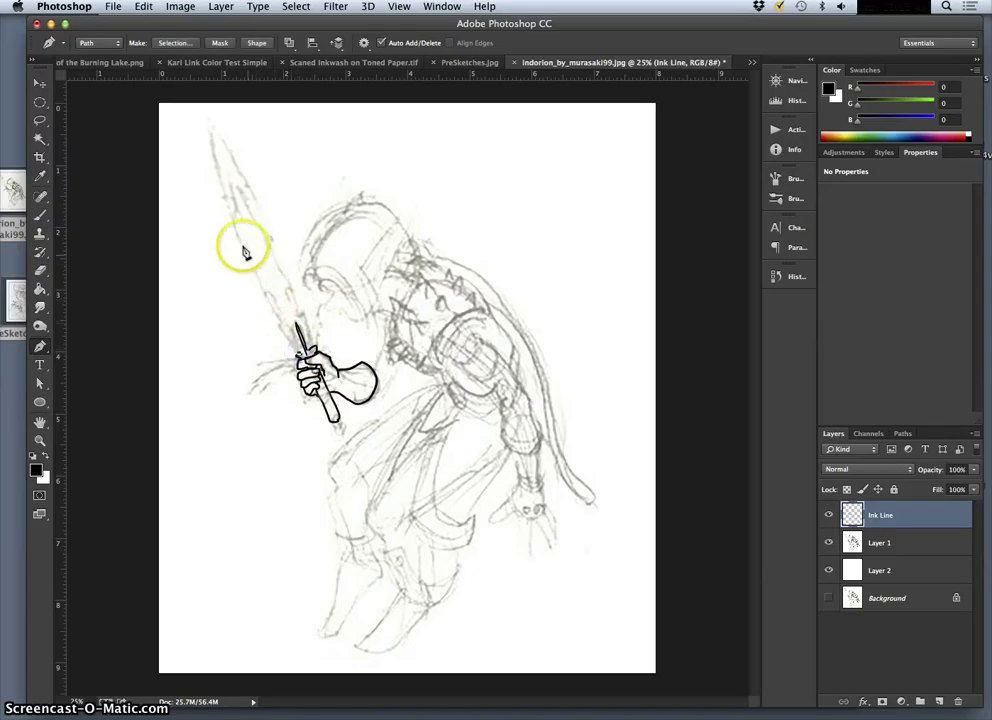
left_click(213, 133)
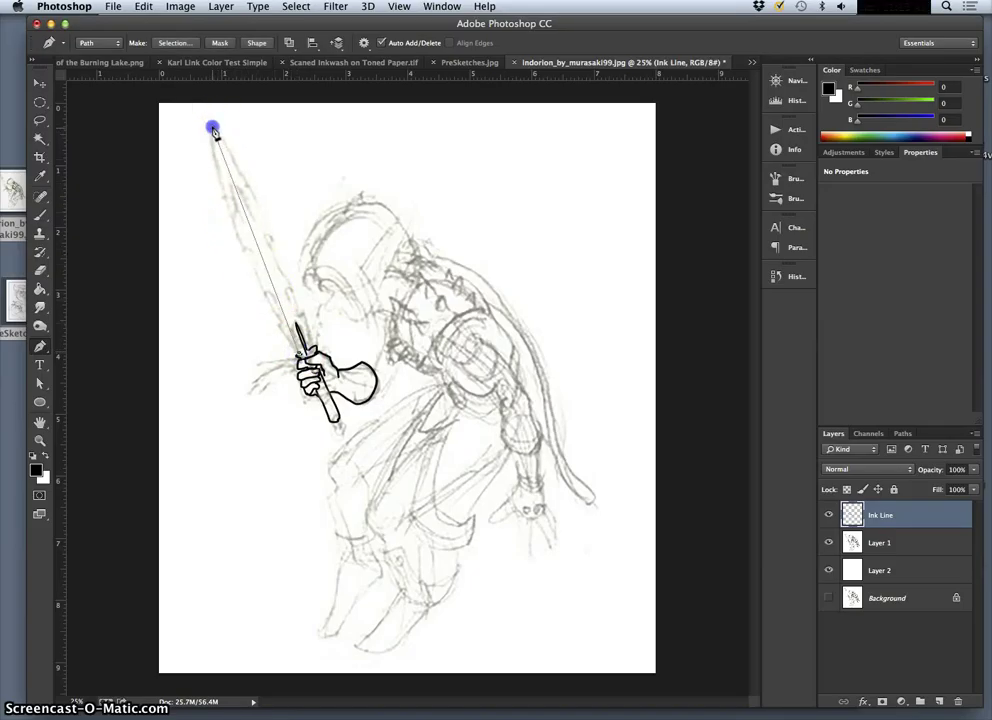
left_click_drag(213, 128, 207, 33)
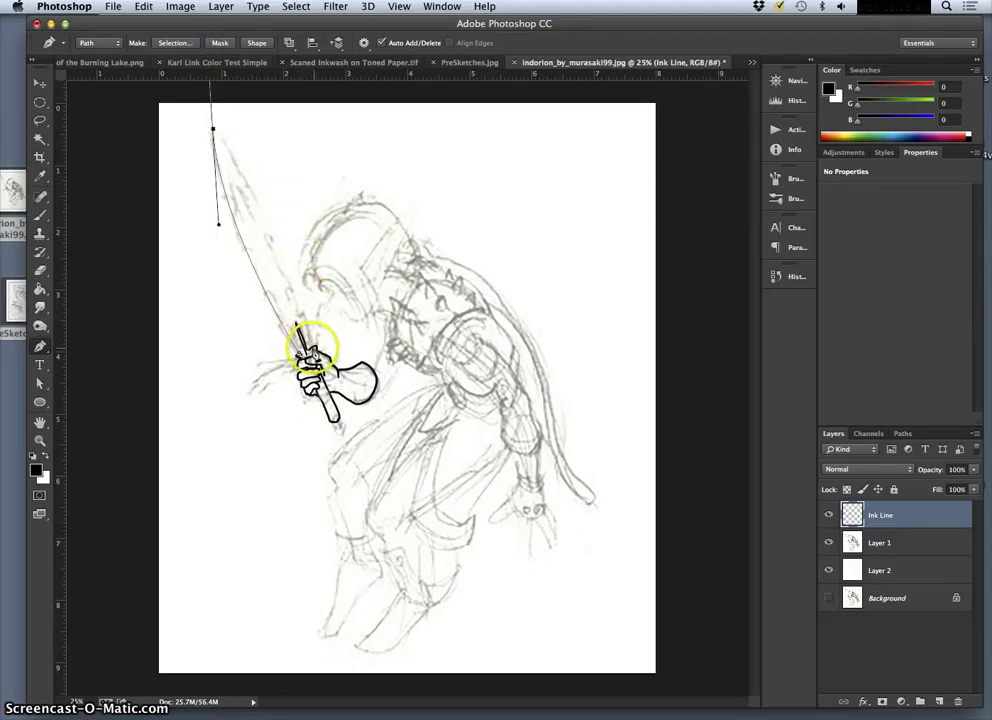
left_click_drag(312, 347, 313, 348)
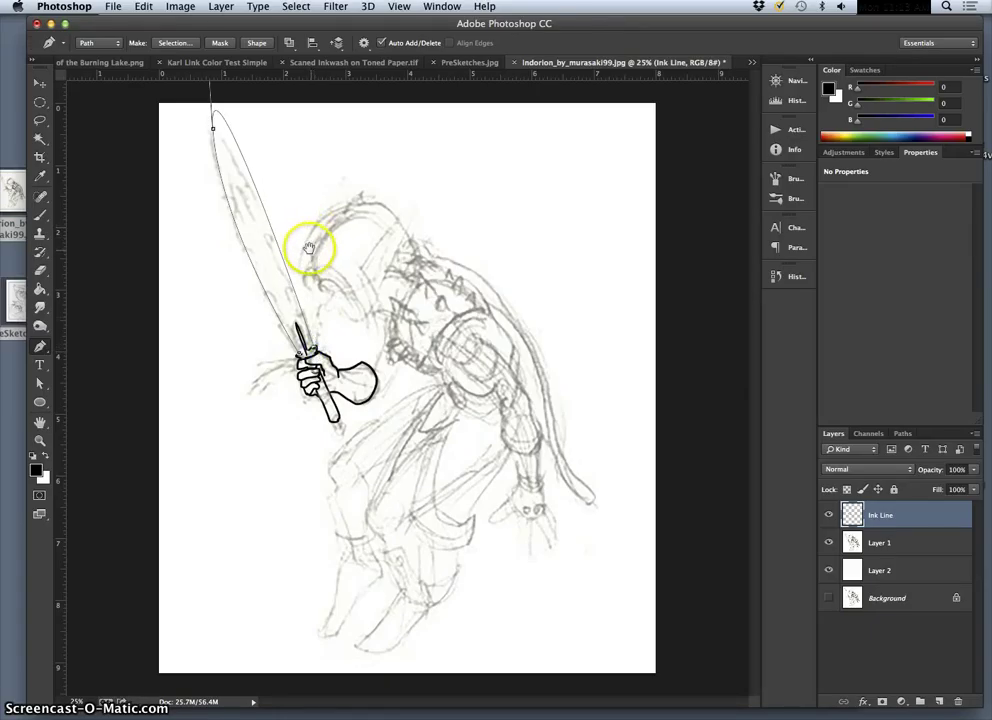
- Reshape the path's curves at the tip and hilt with the Convert Point tool
key("super+minus")
left_click_drag(40, 346, 84, 400)
left_click_drag(274, 152, 280, 240)
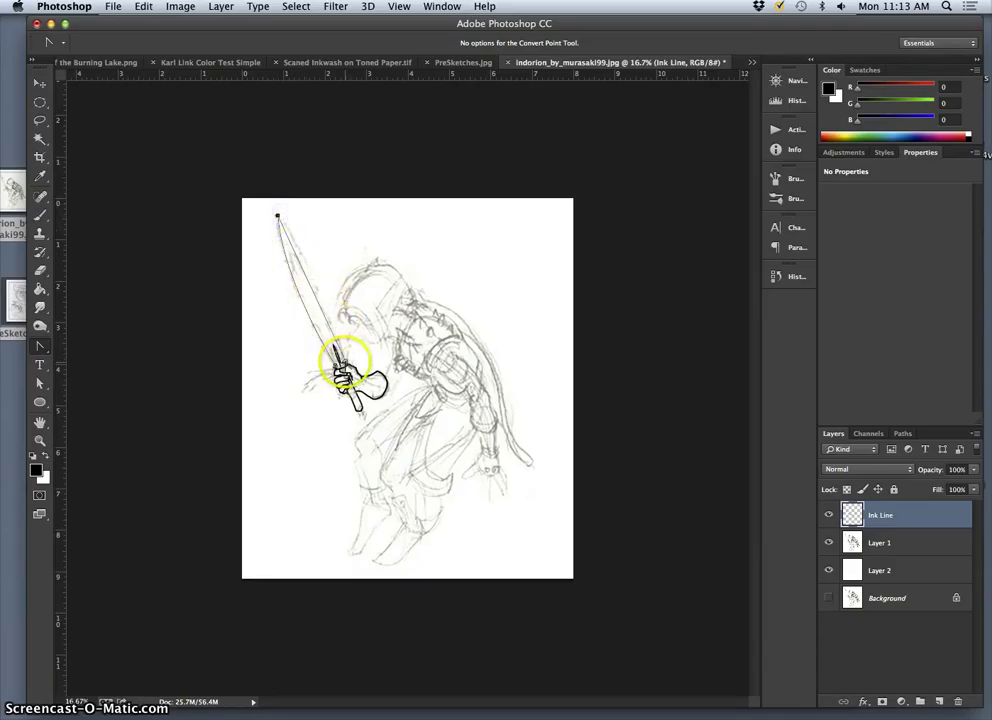
left_click_drag(343, 361, 303, 249)
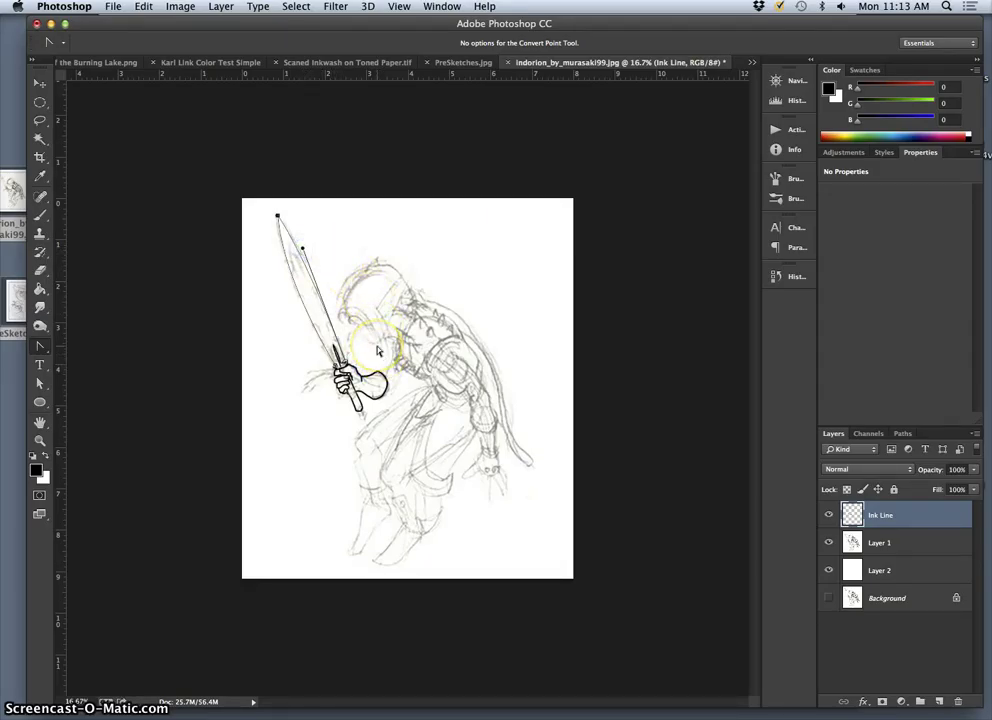
key("super+plus")
key("super+plus")
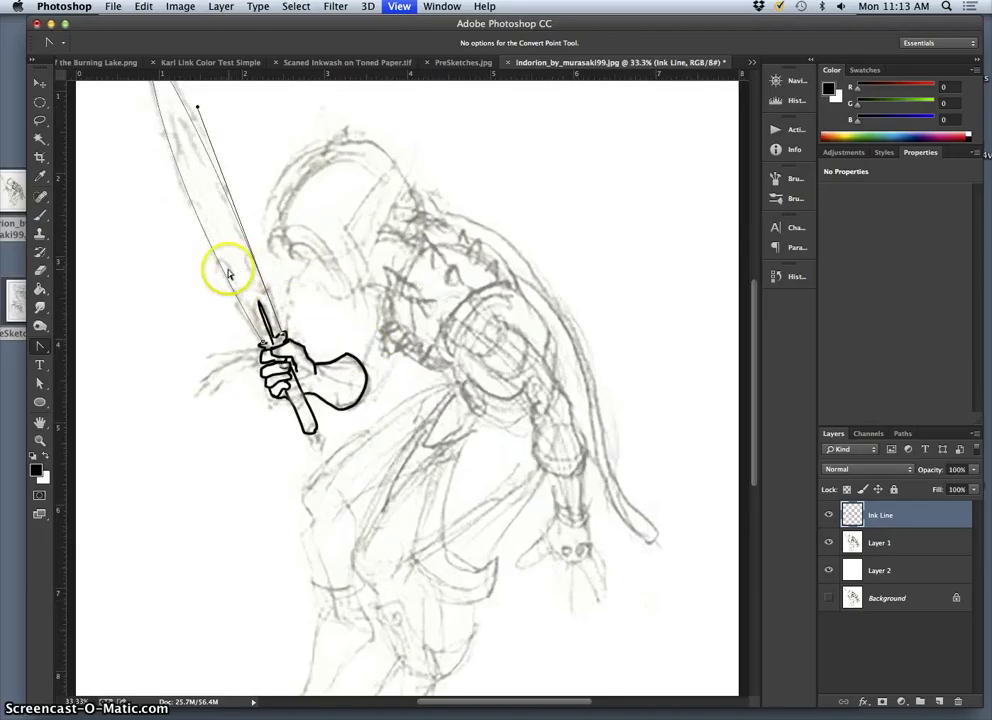
scroll(229, 273, "up", 1)
scroll(229, 273, "up", 5)
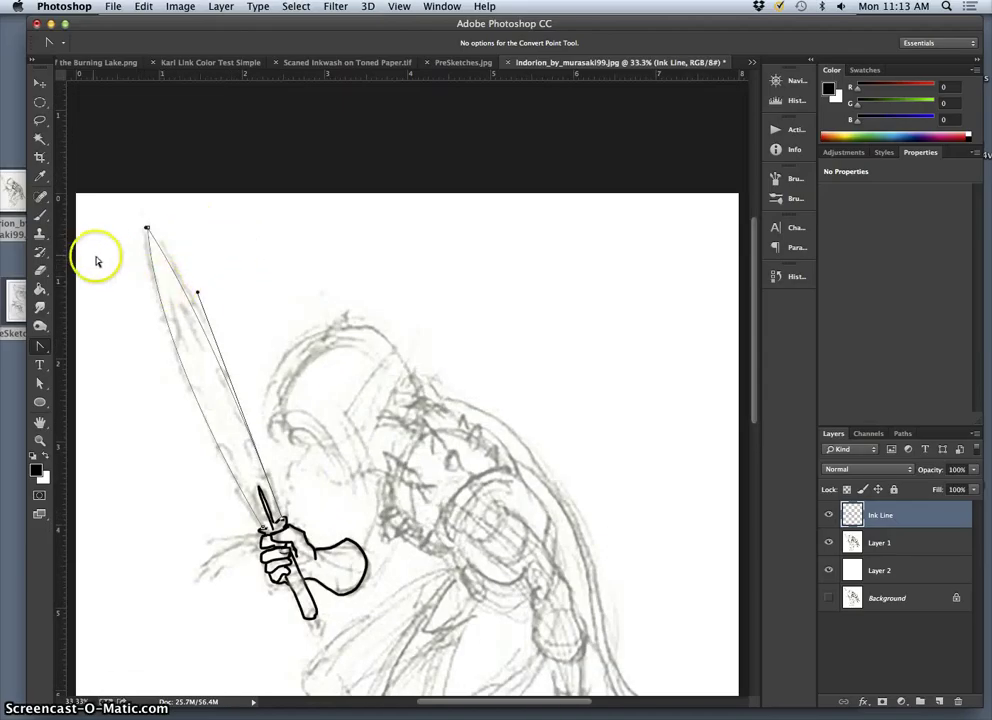
- Stroke the blade path with the Brush and Simulate Pressure for a tapered ink line
right_click(162, 292)
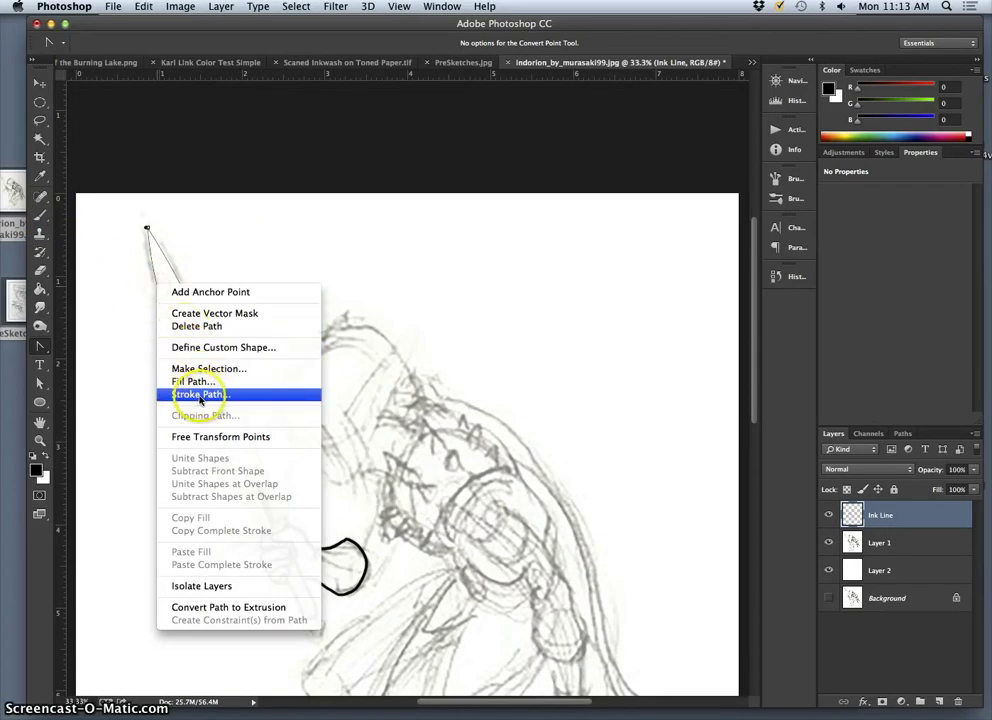
left_click(250, 395)
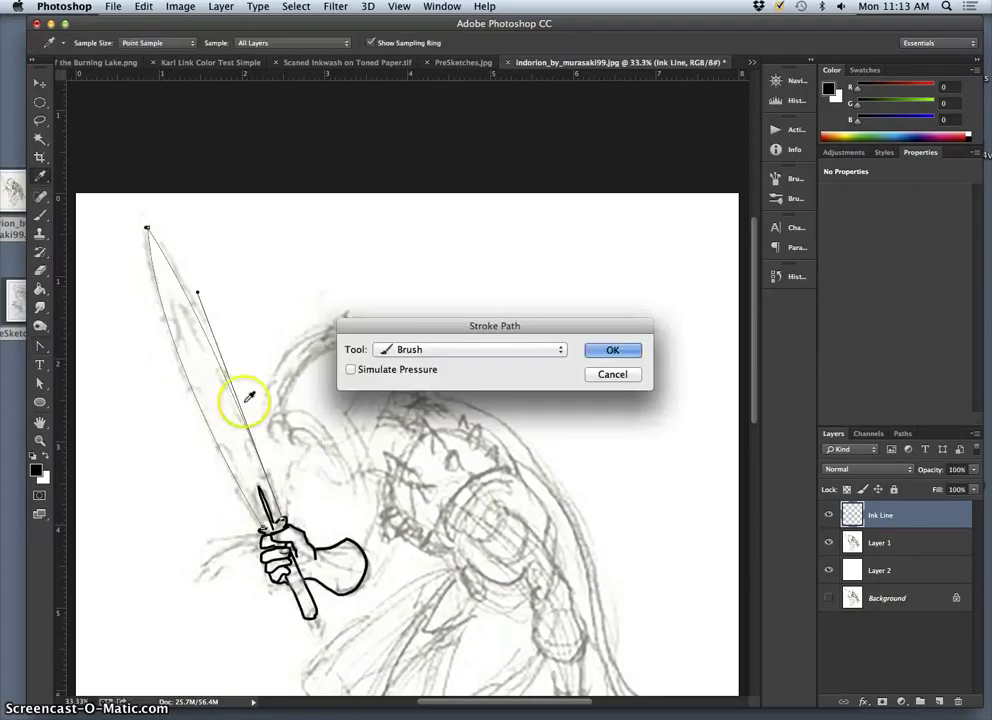
left_click(562, 350)
left_click(483, 354)
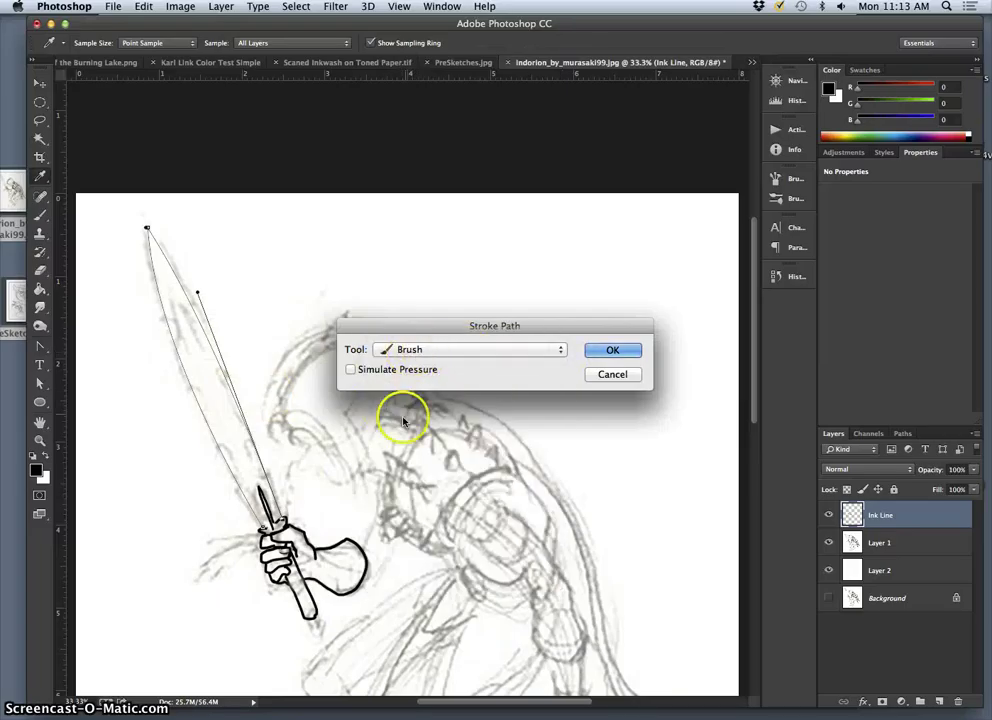
left_click(351, 370)
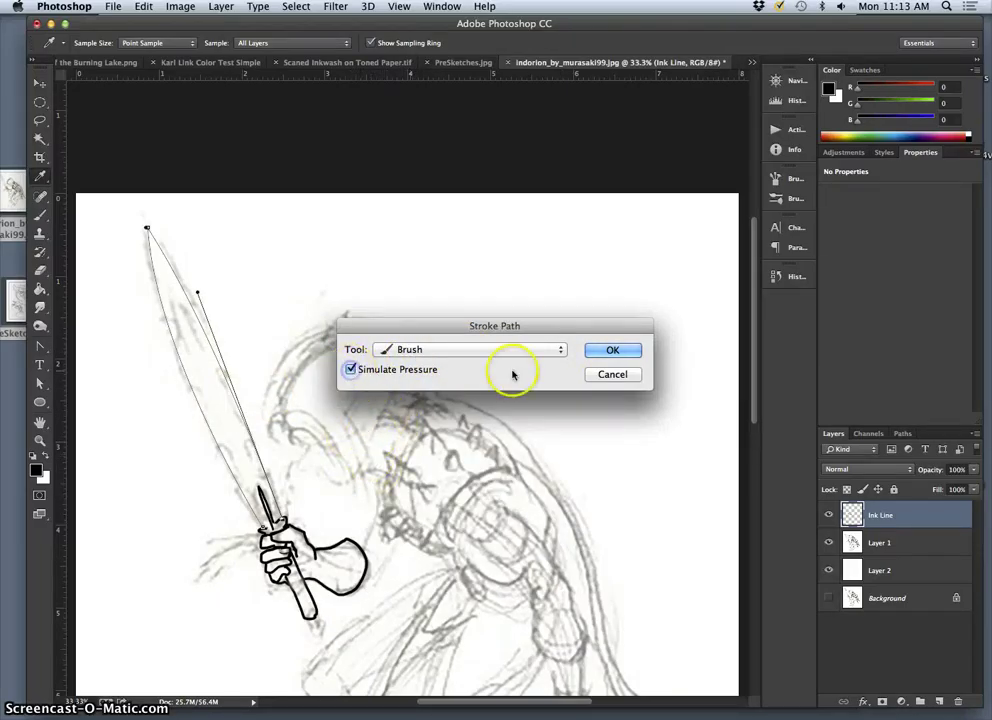
left_click(609, 350)
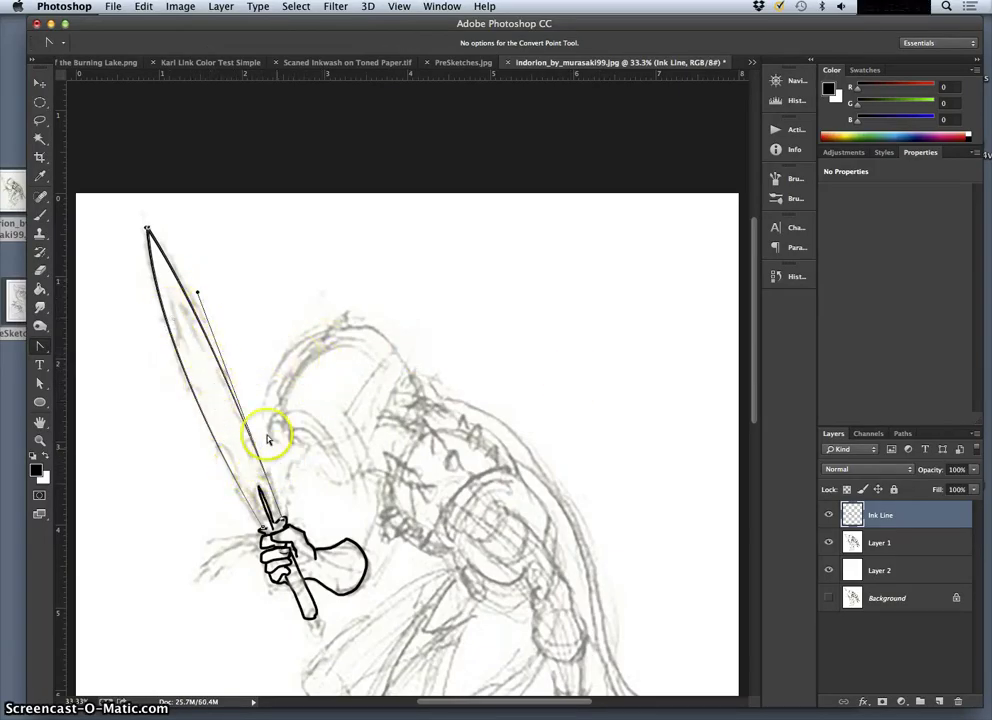
left_click(40, 122)
- Ink the helmet and face outline with the brush
left_click(256, 243)
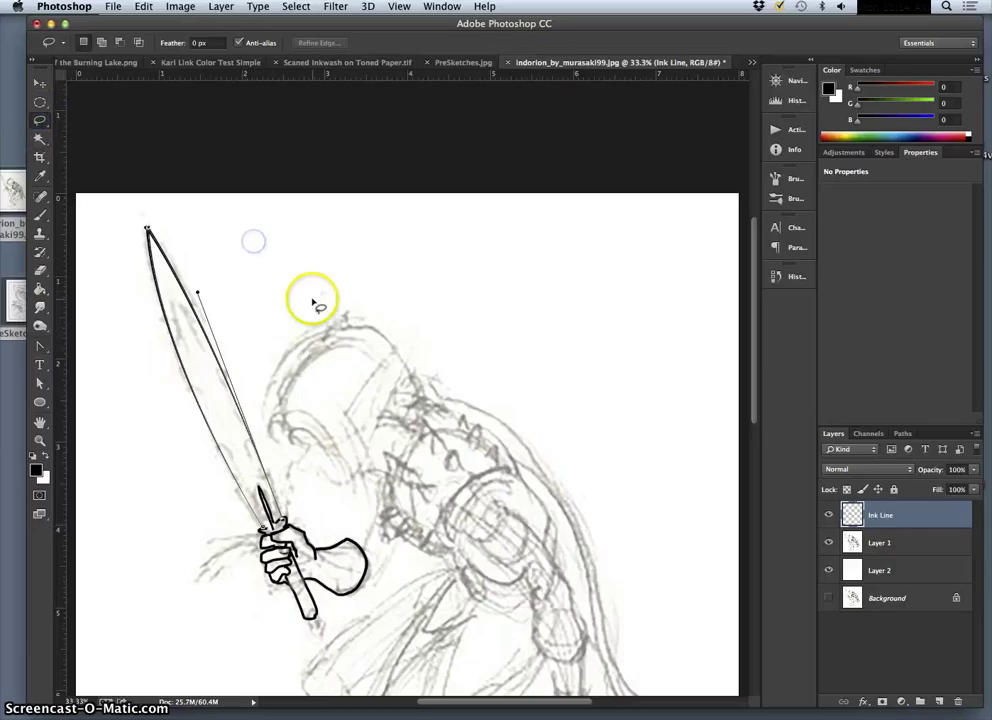
key("super+minus")
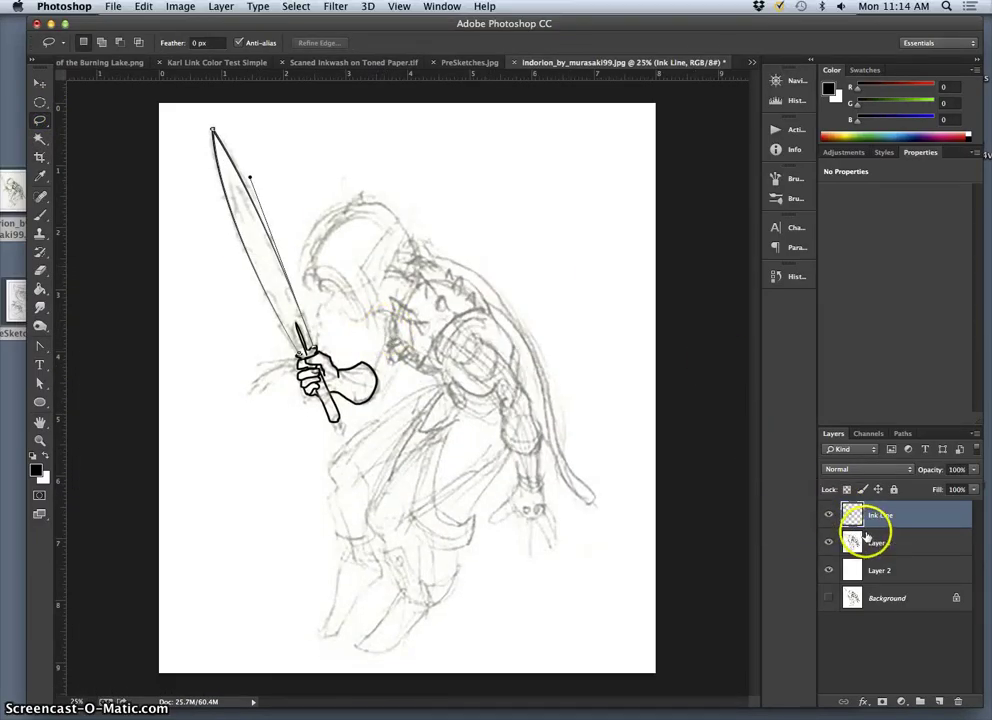
left_click(40, 214)
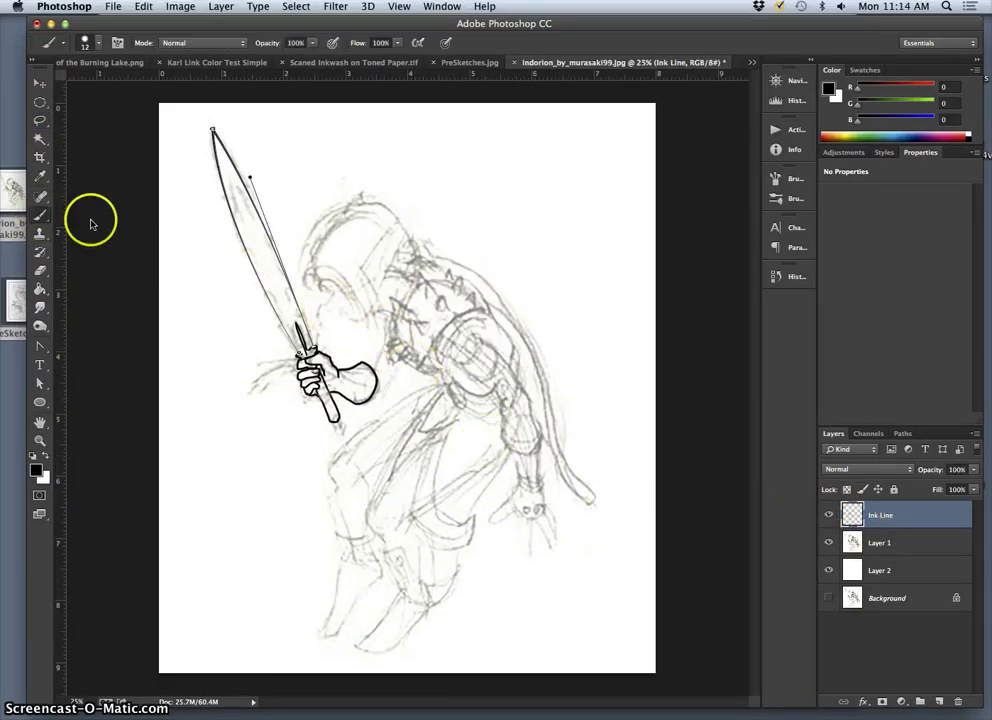
left_click(356, 212)
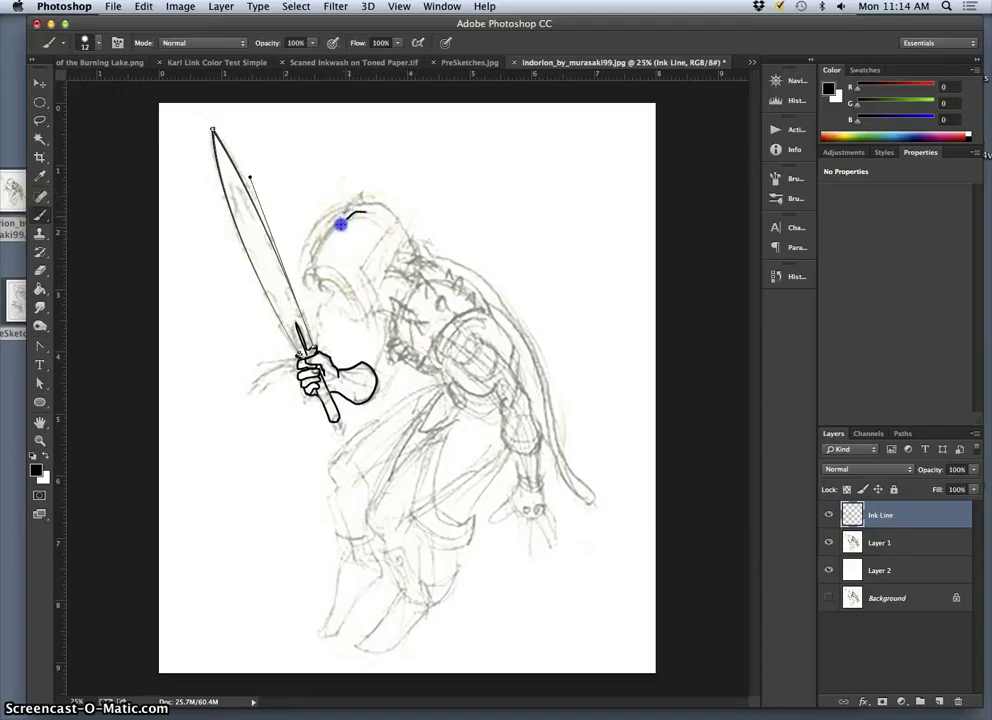
mouse_move(338, 226)
left_mouse_down()
mouse_move(317, 279)
mouse_move(333, 282)
mouse_move(353, 309)
mouse_move(332, 266)
mouse_move(369, 311)
left_mouse_up()
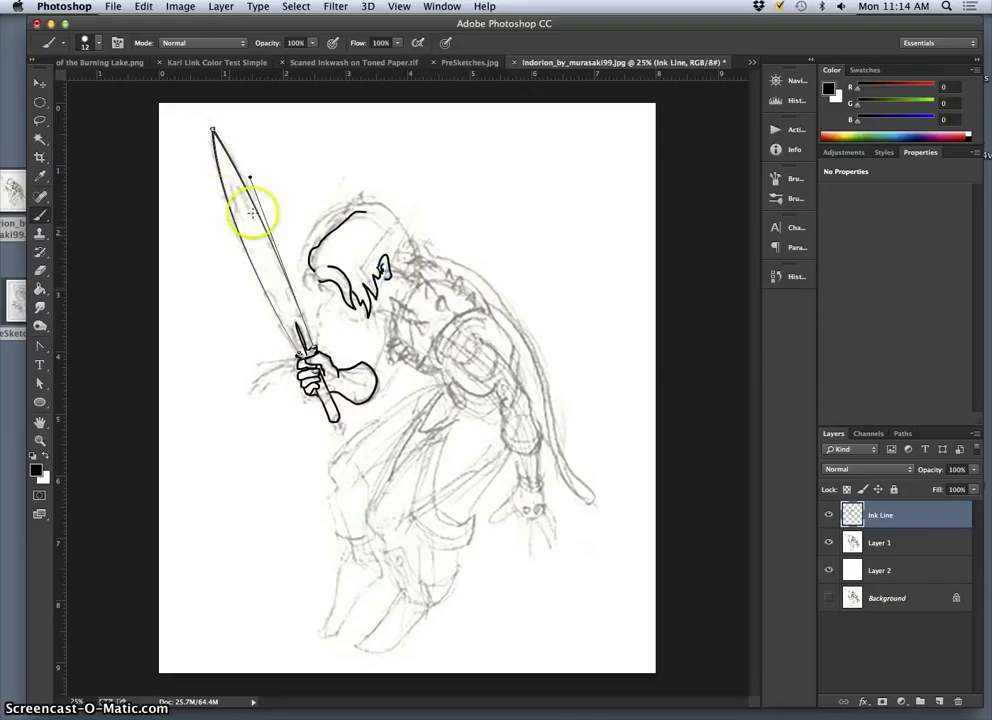
- Enlarge the brush to 44 px and paint the dark brow, eye and nose marks
left_click(96, 43)
left_click_drag(110, 86, 122, 89)
left_click(314, 273)
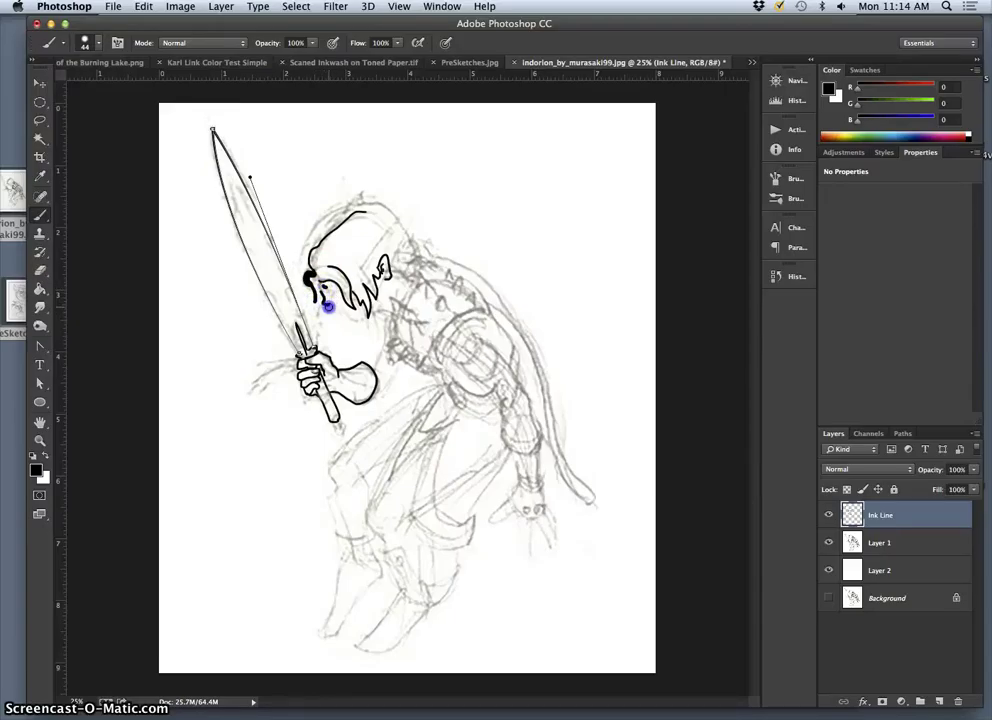
left_click(333, 290)
left_click(333, 316)
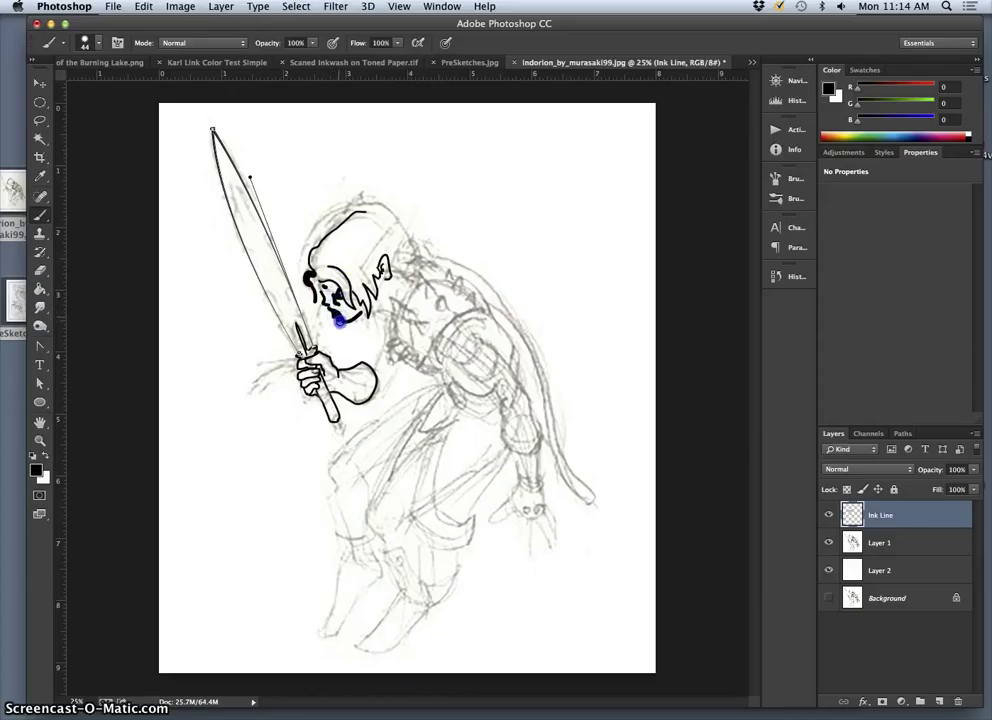